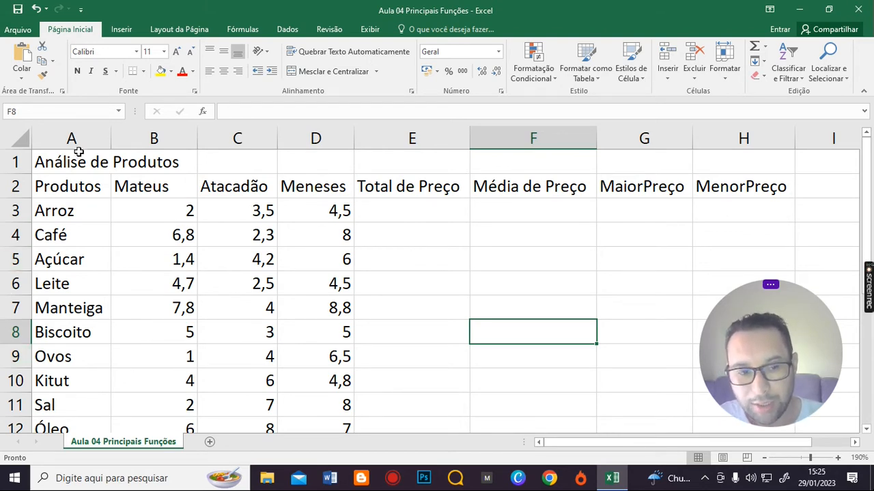
Step: Merge and center the title "Análise de Produtos" across cells A1:H1
left_click(56, 164)
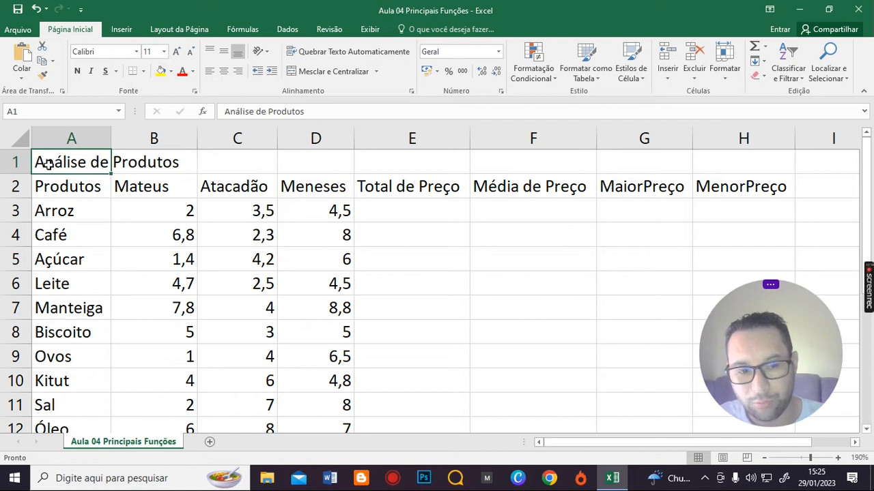
left_click_drag(50, 164, 720, 158)
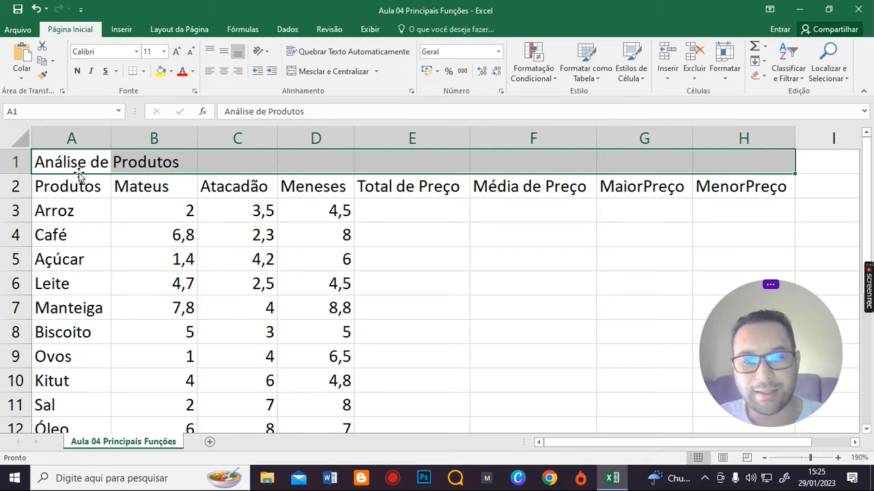
left_click(377, 250)
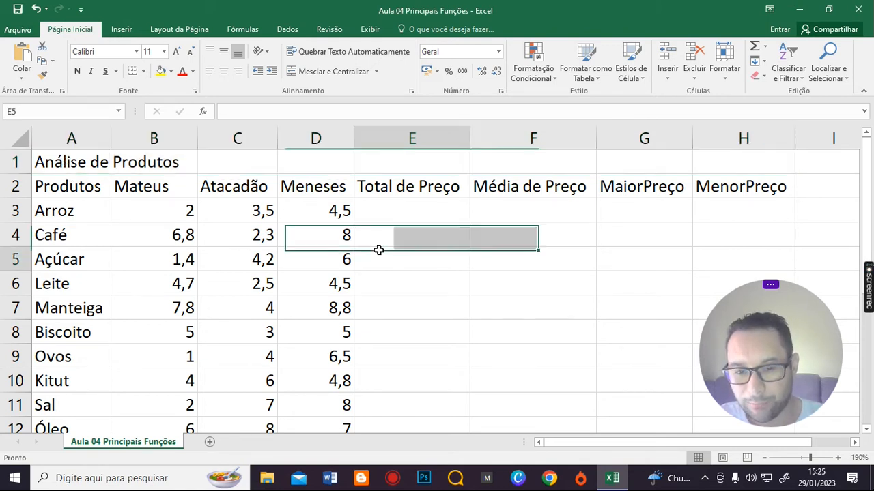
left_click_drag(776, 159, 63, 155)
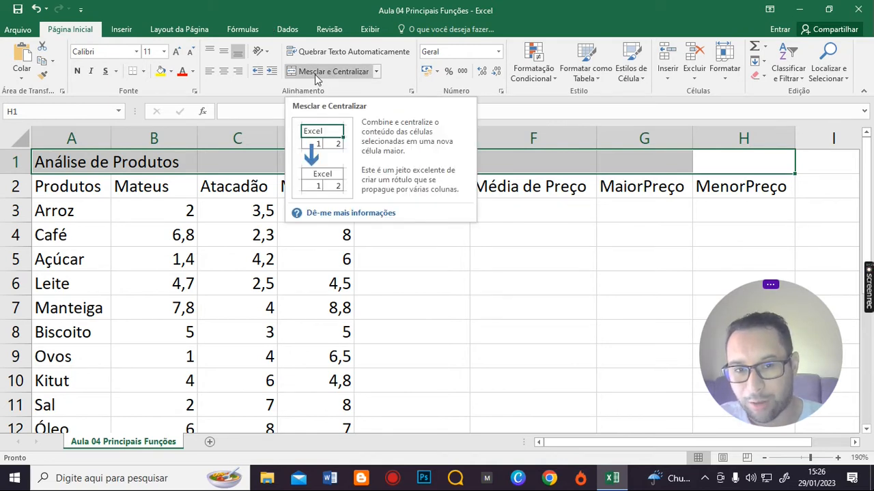
left_click(376, 72)
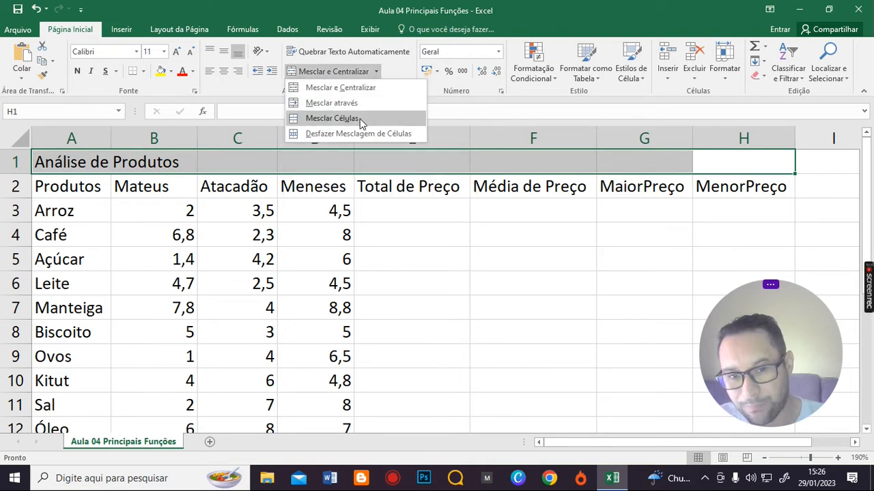
left_click(395, 77)
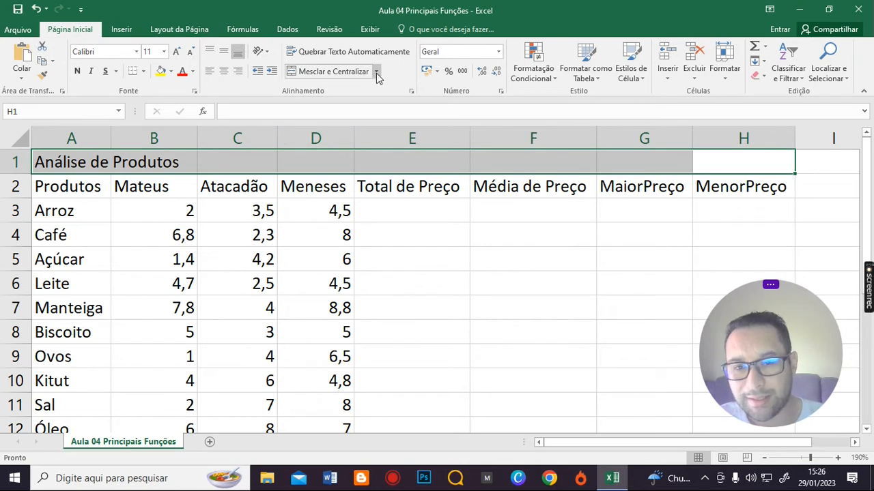
left_click(312, 72)
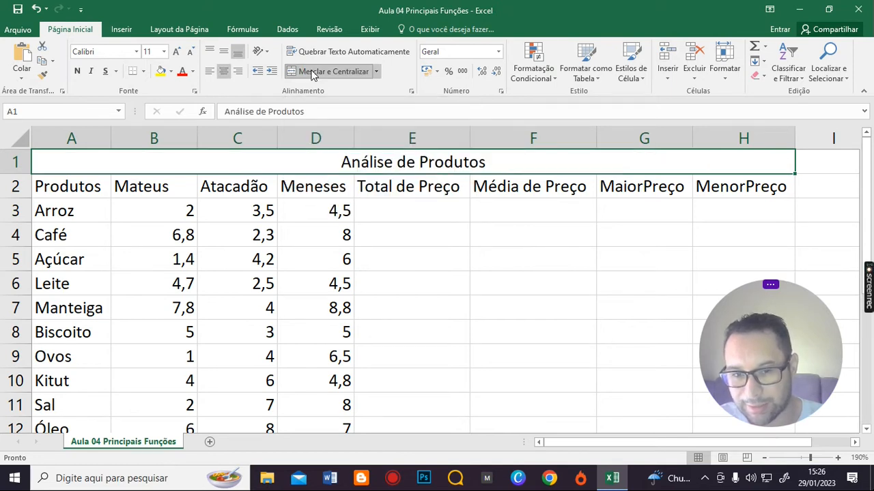
left_click(457, 283)
left_click_drag(461, 250, 460, 221)
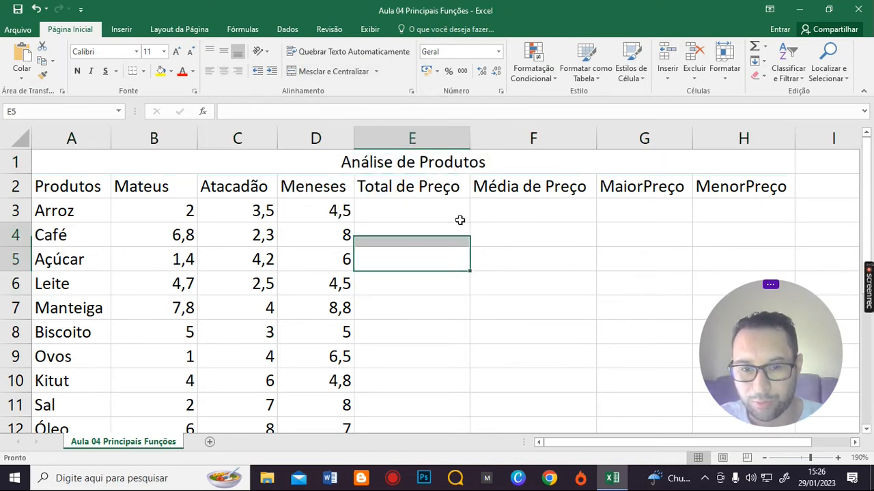
left_click(451, 162)
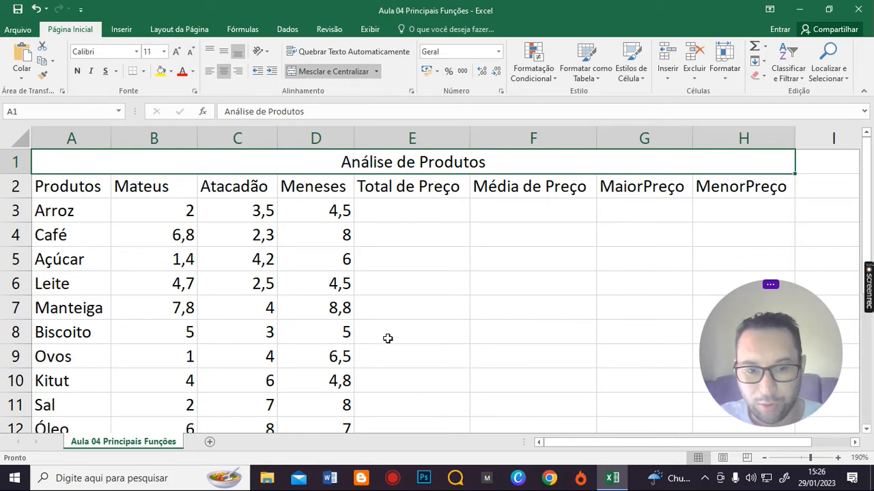
Step: Apply the R$ accounting number format to the product prices in cells B3:D12
left_click(490, 312)
scroll(232, 259, "down", 2)
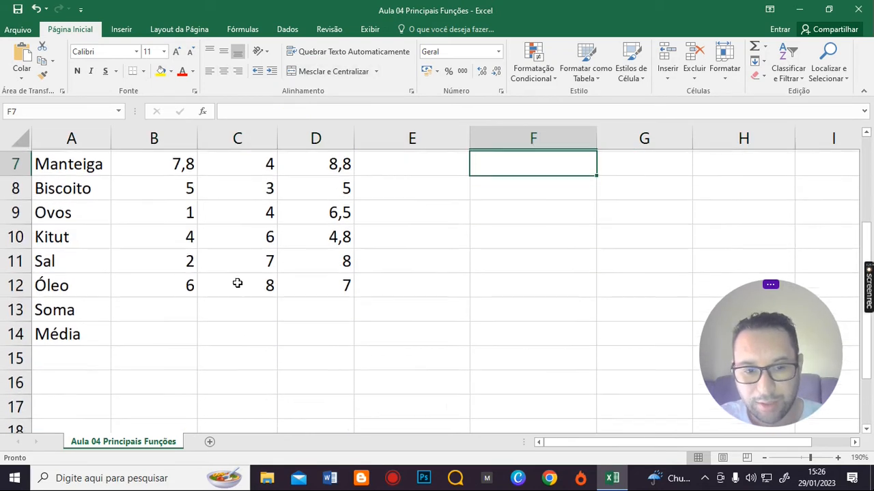
scroll(252, 314, "up", 2)
scroll(265, 348, "down", 3)
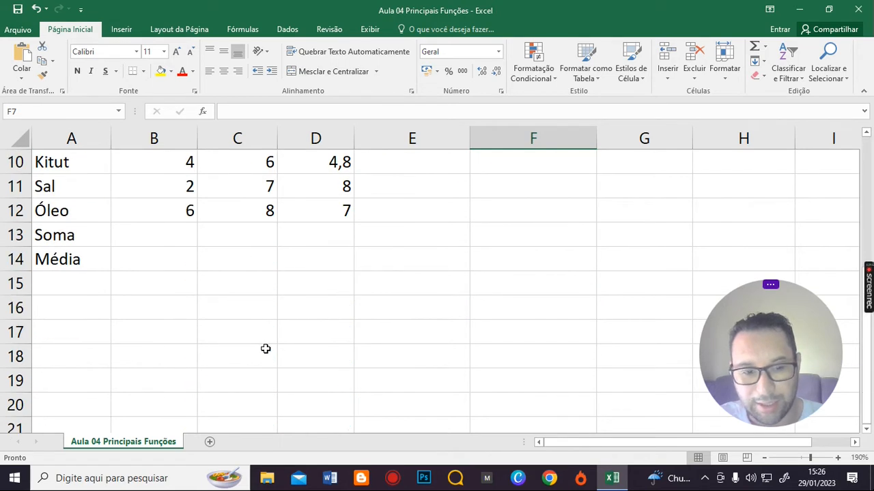
scroll(265, 349, "up", 3)
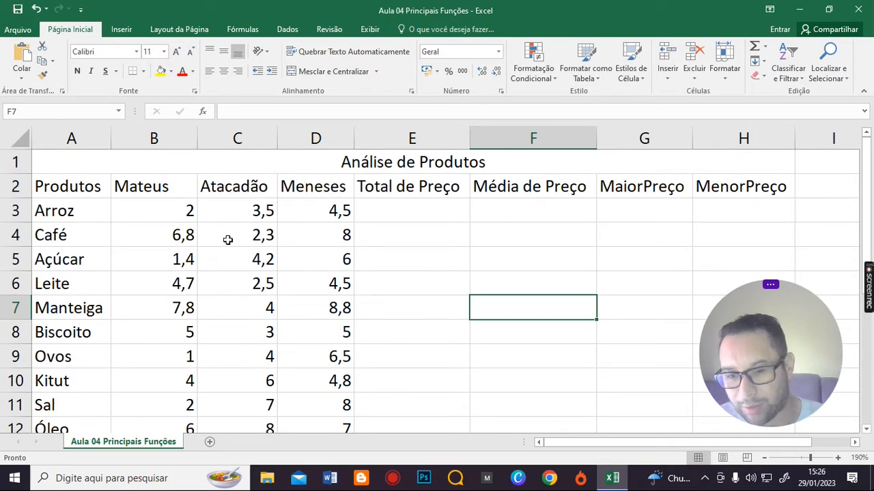
left_click_drag(142, 213, 232, 236)
left_click(170, 219)
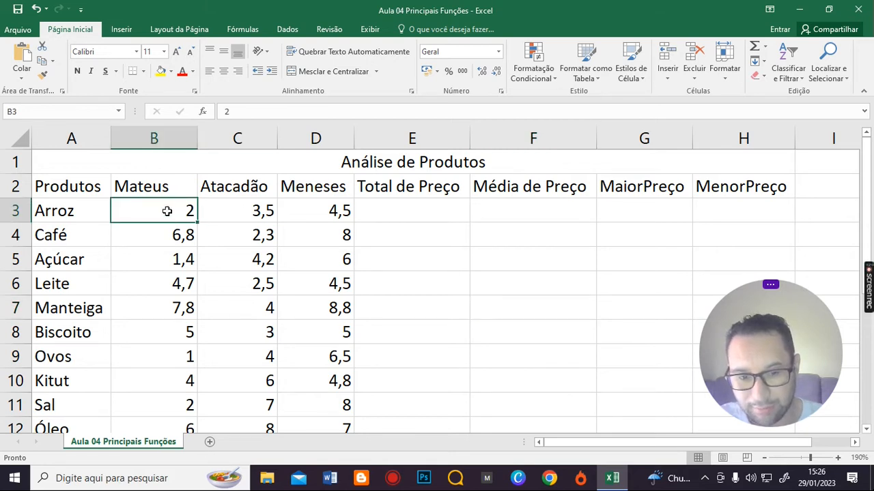
left_click_drag(167, 211, 349, 330)
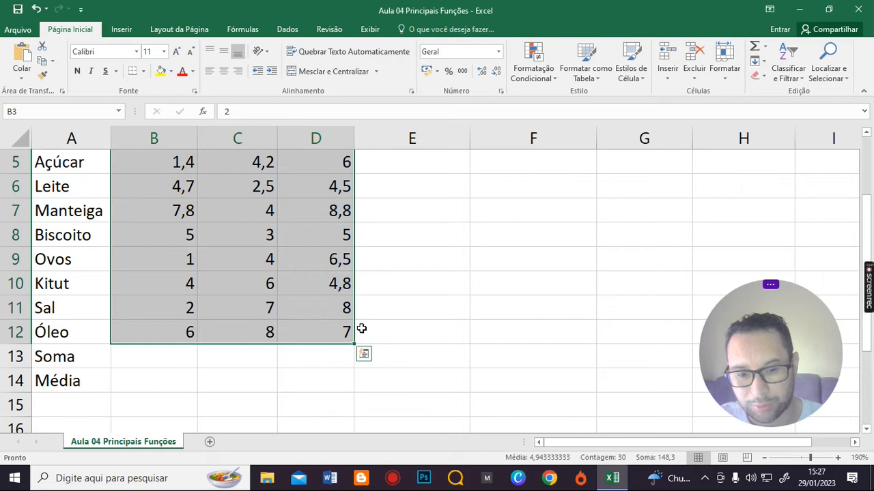
scroll(361, 328, "up", 2)
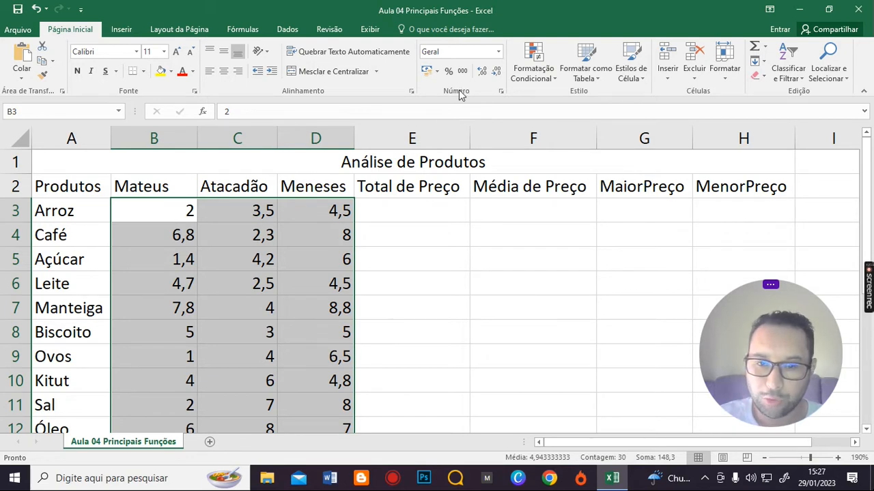
left_click(428, 73)
left_click(407, 356)
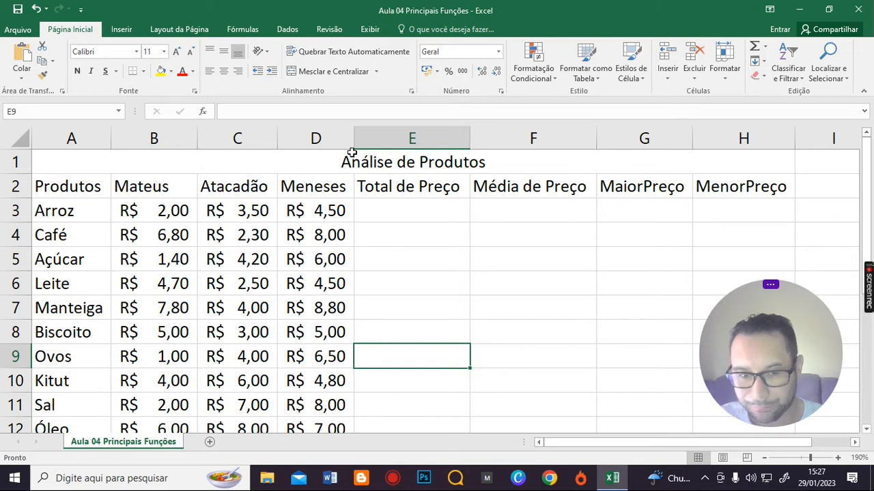
Step: Narrow column D, autofit it to its contents, and widen it slightly for extra room around the prices
left_click_drag(353, 140, 327, 142)
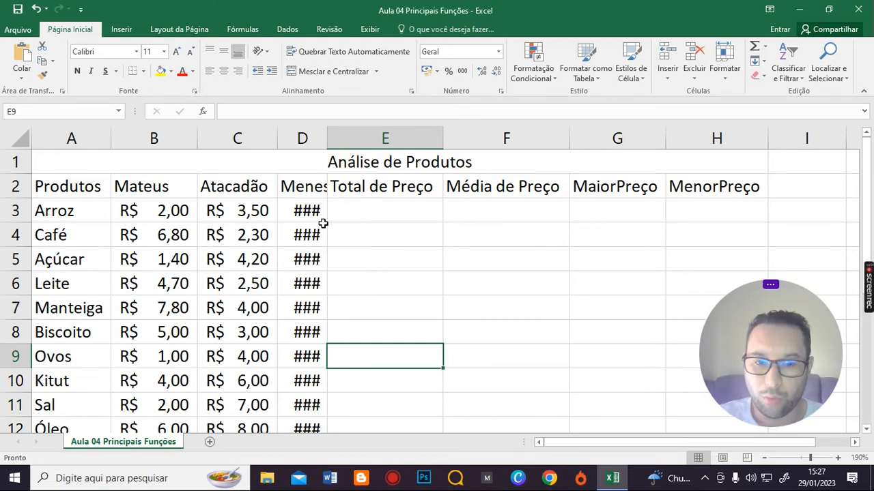
double_click(328, 137)
mouse_move(352, 138)
left_mouse_down()
mouse_move(322, 138)
mouse_move(363, 139)
left_mouse_up()
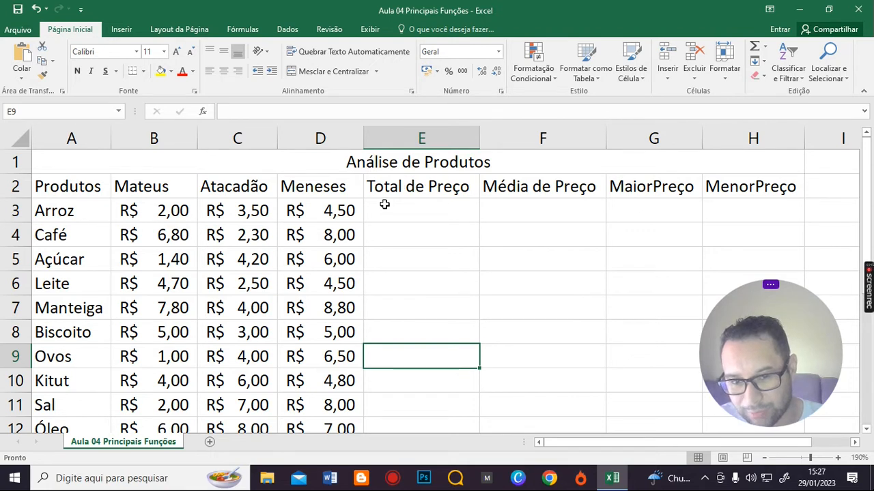
Step: Wrap the text of the headers Total de Preço, Média de Preço, Maior Preço and Menor Preço in E2:H2
left_click(429, 182)
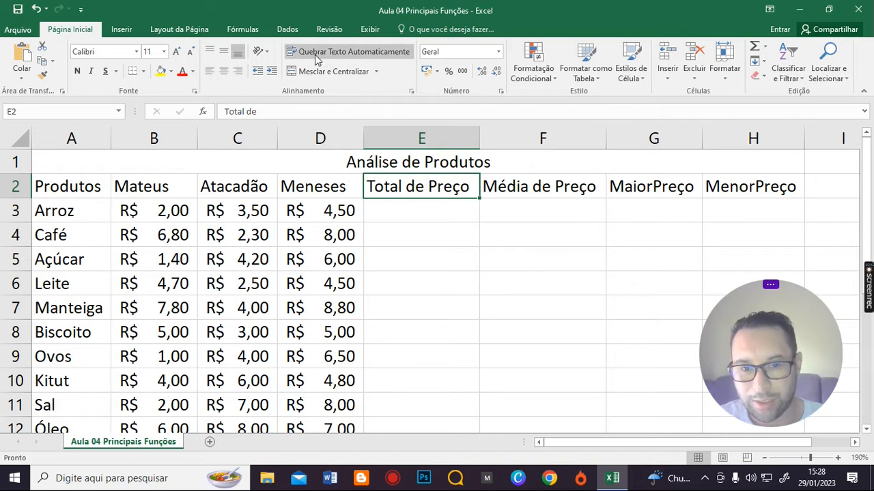
left_click(376, 54)
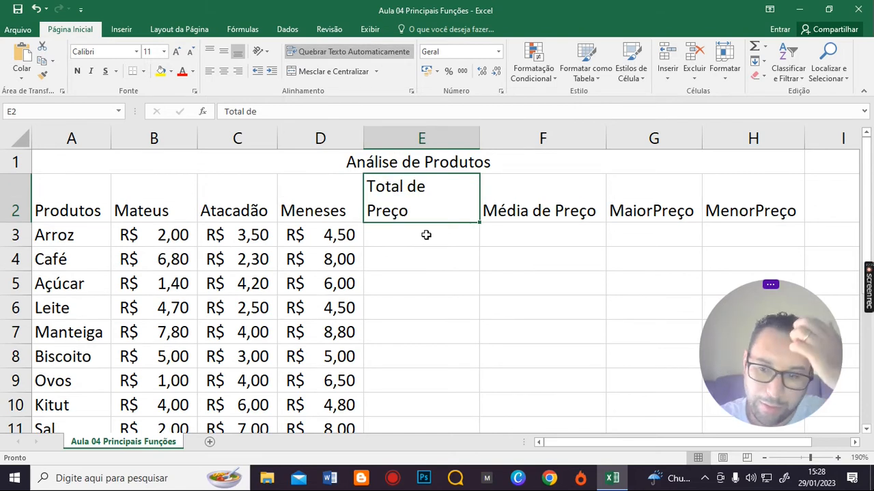
left_click(539, 193)
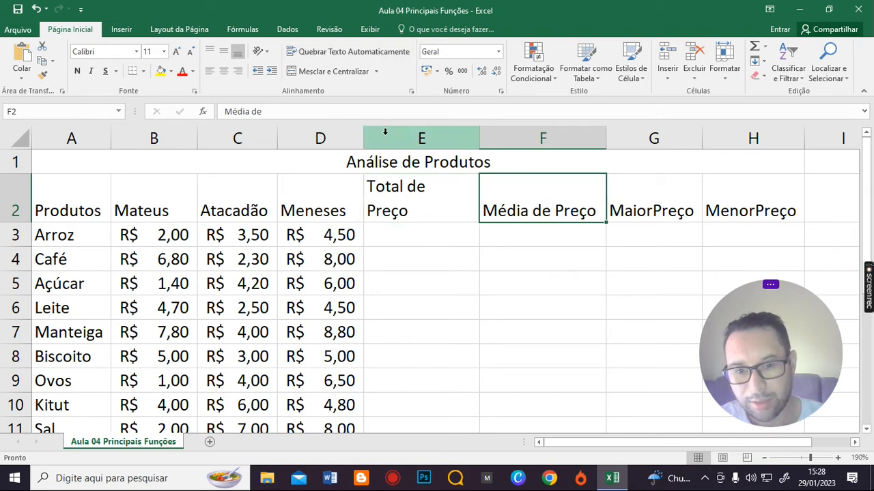
left_click(337, 55)
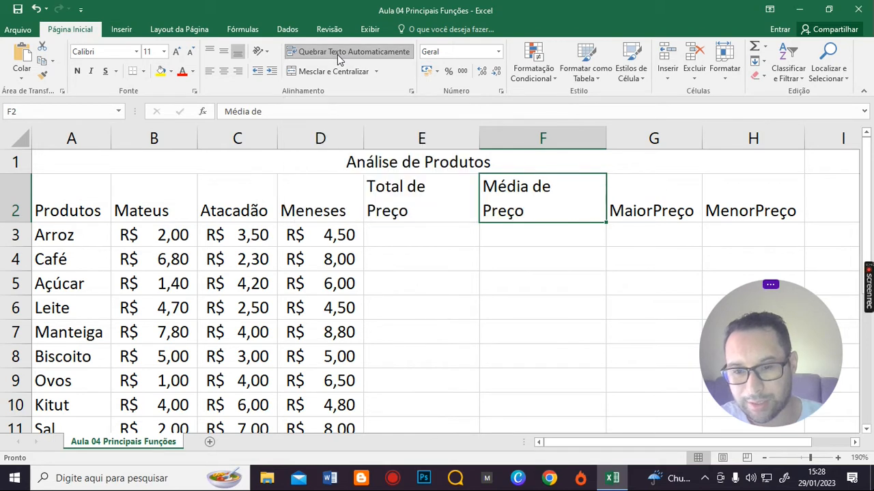
left_click(649, 198)
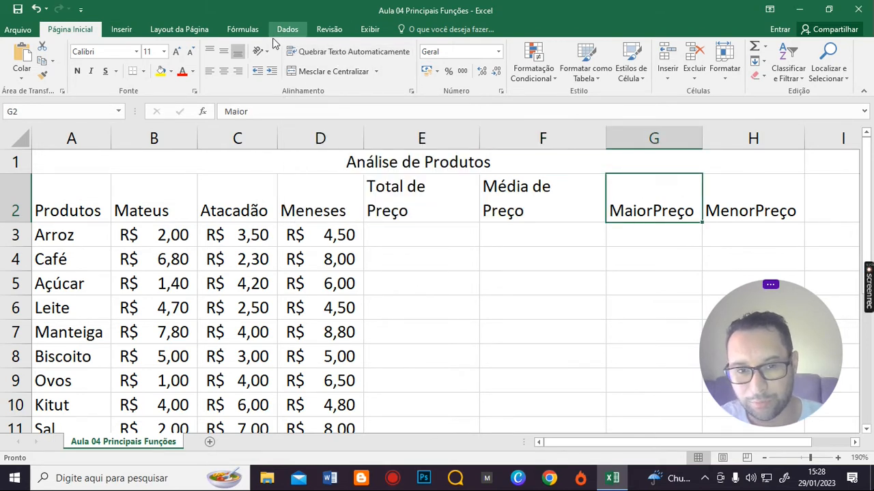
left_click(367, 54)
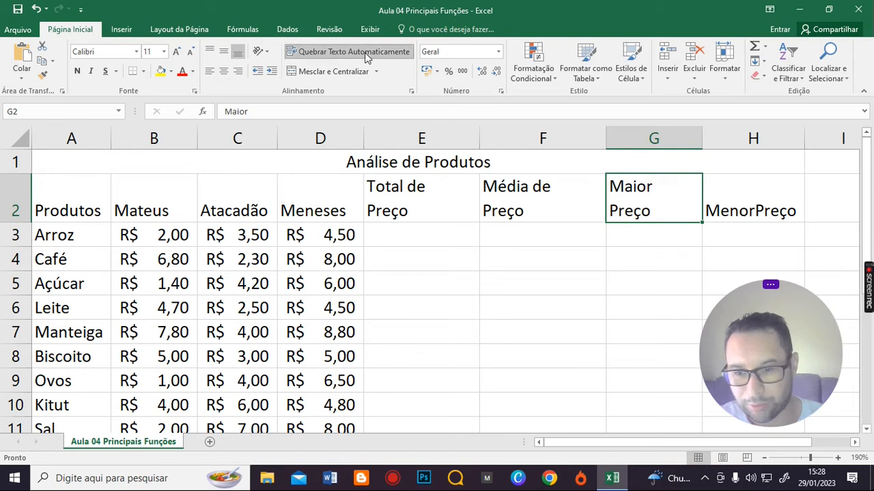
left_click(770, 208)
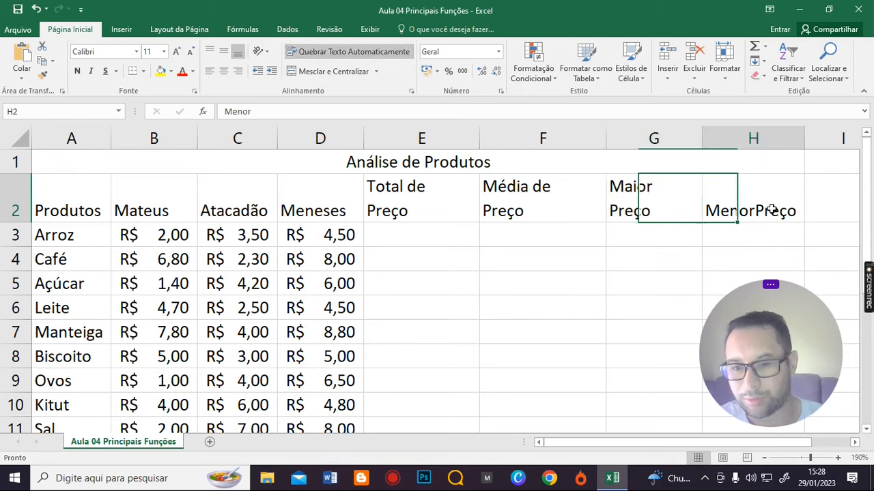
left_click(357, 51)
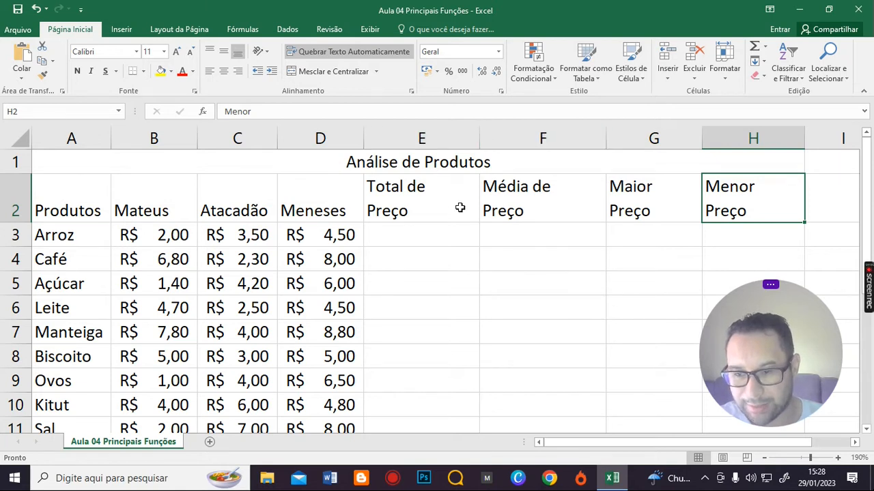
left_click(440, 273)
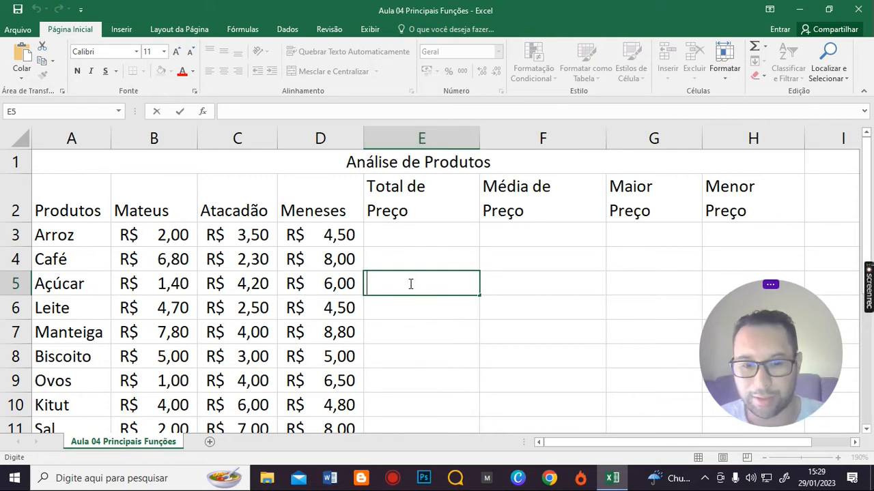
key("Return")
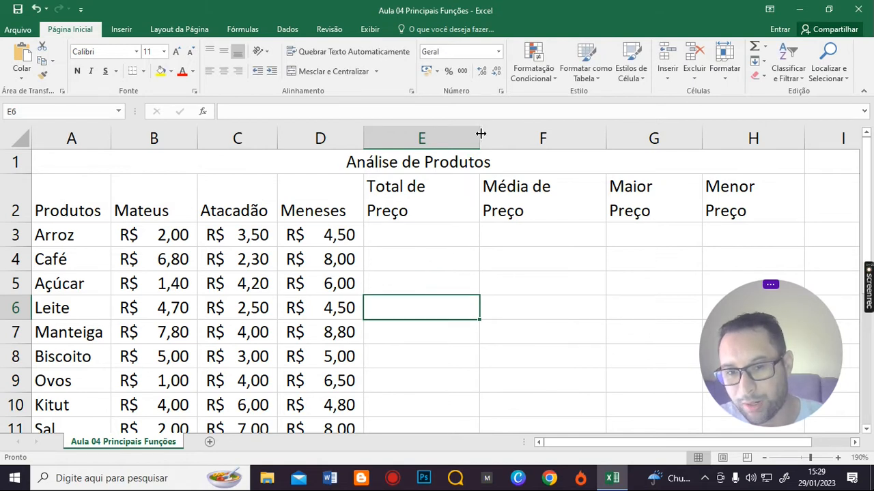
Step: Narrow columns E, F, G and H to fit their two-line wrapped headers
left_click_drag(481, 134, 435, 138)
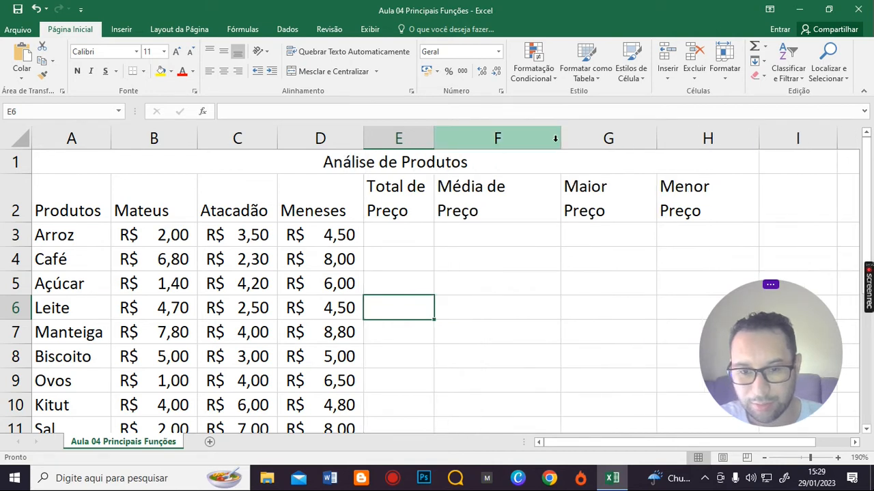
left_click_drag(561, 138, 506, 138)
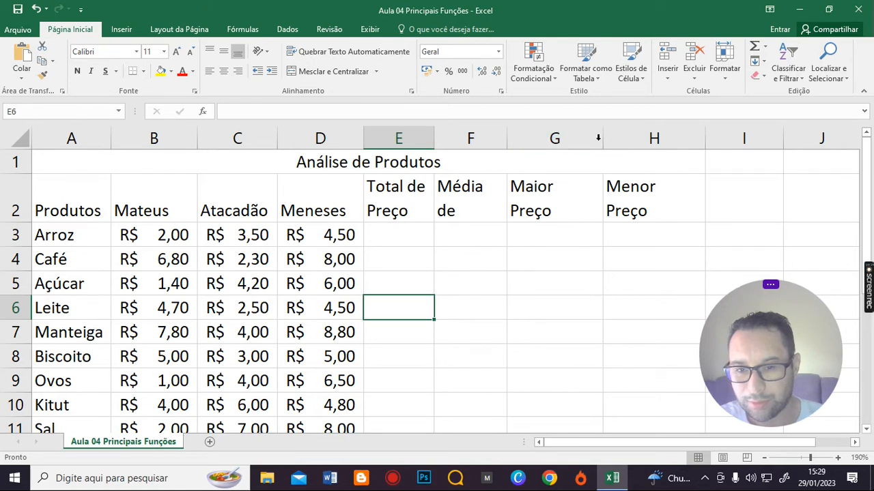
mouse_move(511, 139)
left_mouse_down()
mouse_move(520, 138)
mouse_move(505, 133)
mouse_move(514, 132)
left_mouse_up()
left_click_drag(613, 137, 573, 145)
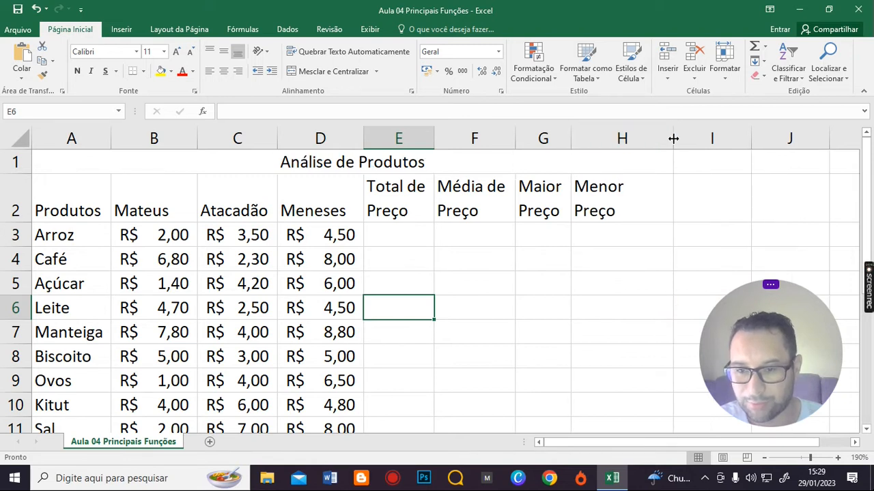
left_click_drag(670, 135, 627, 142)
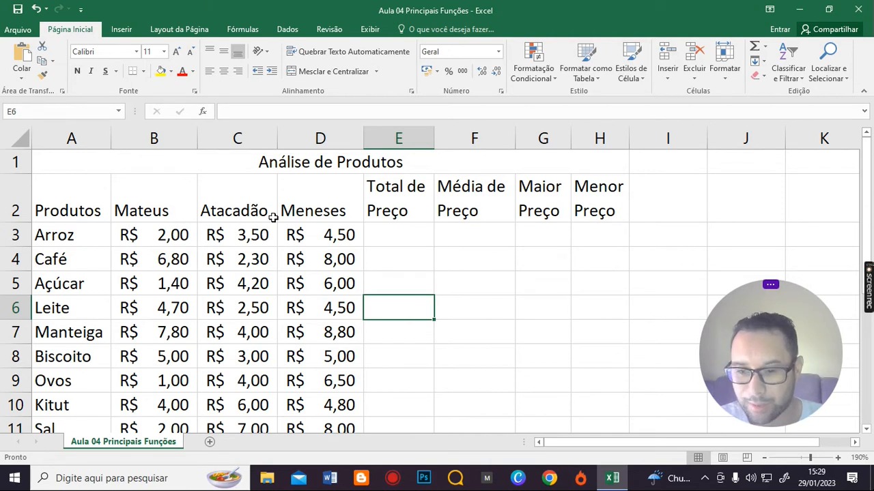
Step: Center the column headers in A2:H2 both horizontally and vertically within their cells
left_click(63, 178)
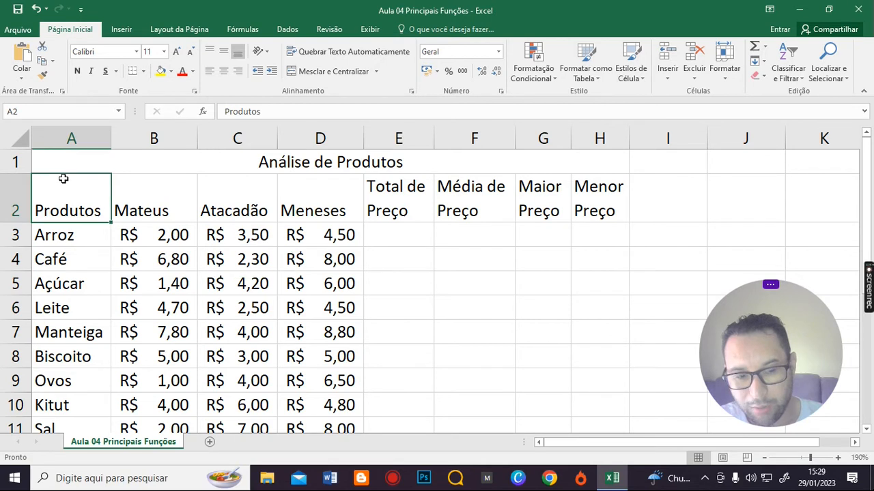
left_click_drag(80, 192, 586, 192)
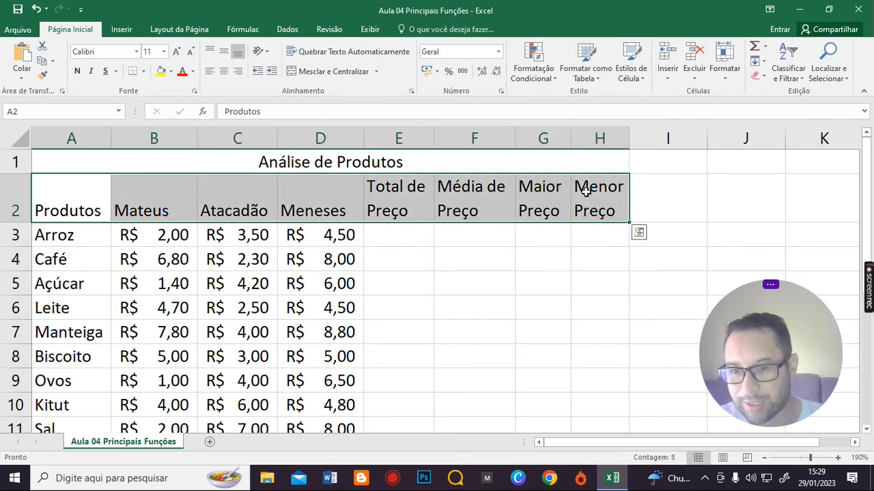
left_click(93, 190)
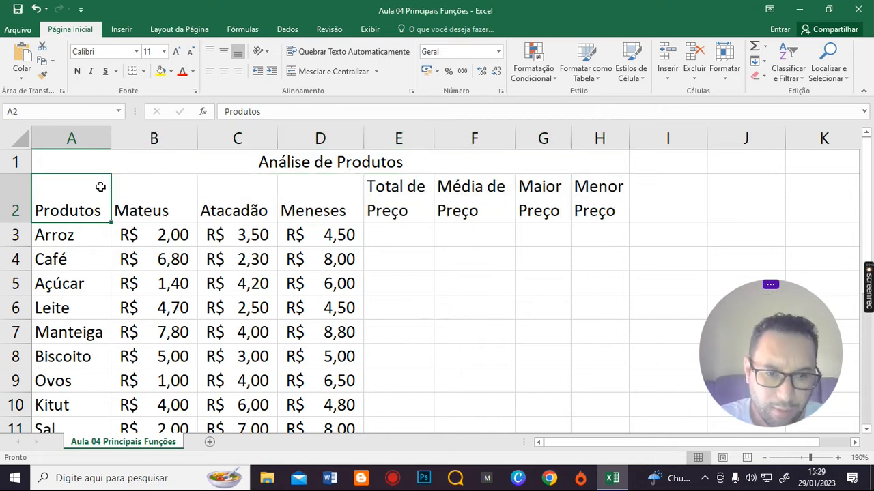
left_click_drag(93, 198, 582, 197)
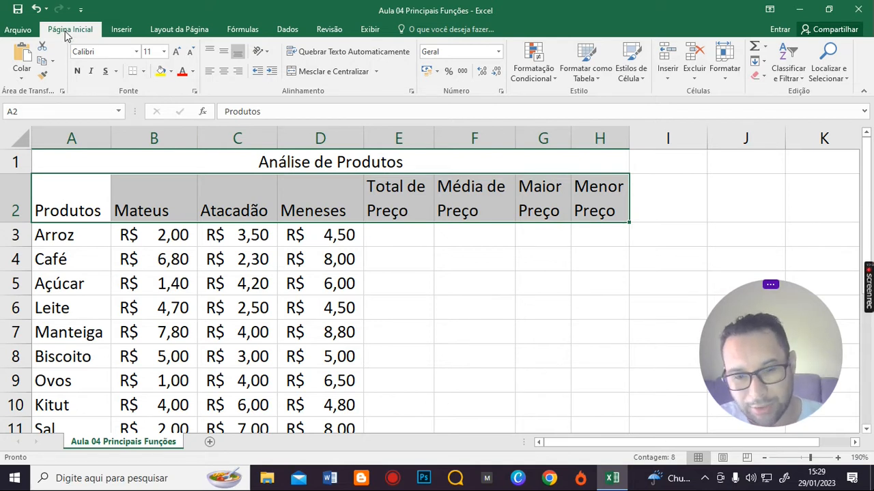
left_click(224, 74)
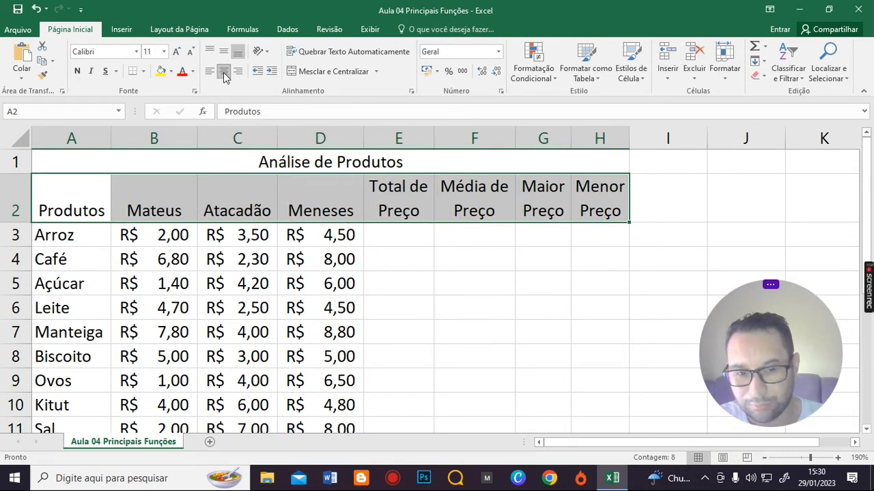
left_click(224, 53)
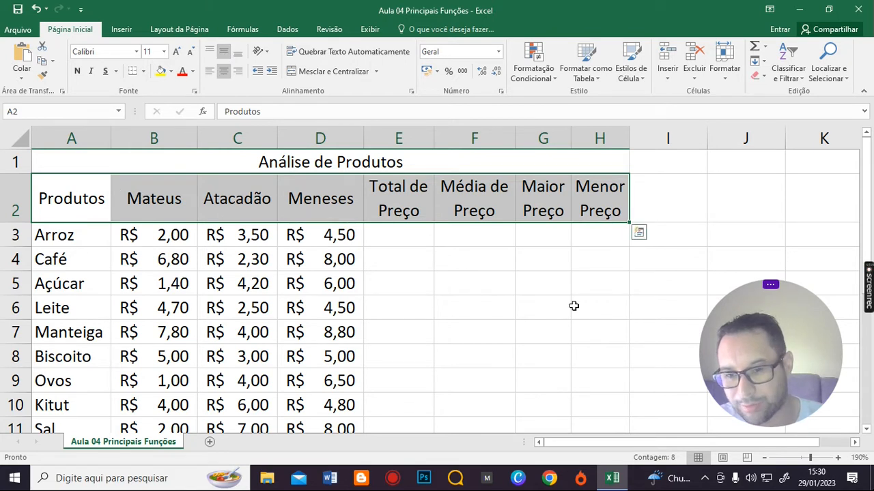
left_click(566, 327)
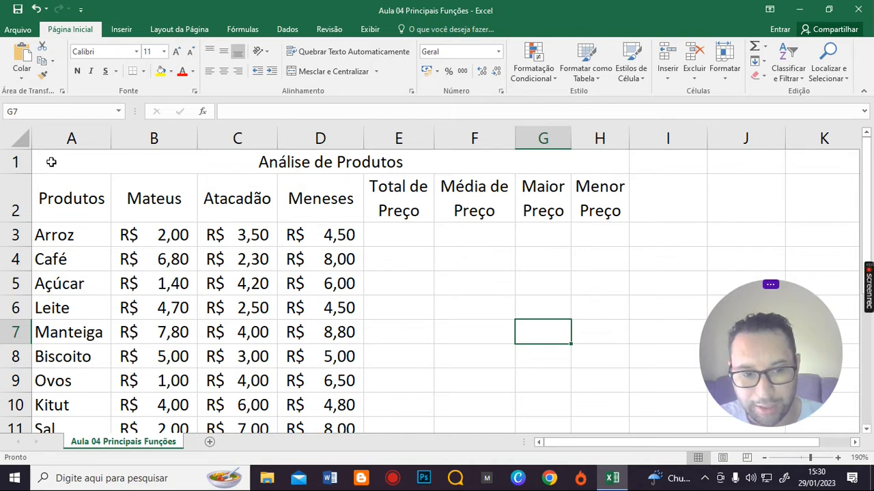
Step: Apply all borders to the table range A1:H12, from the title down to the Óleo row
left_click(765, 458)
left_click(765, 458)
left_click(765, 458)
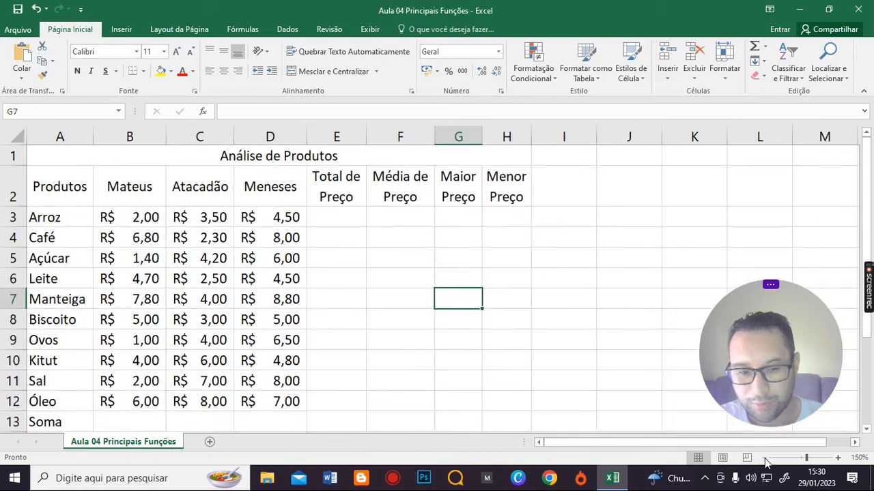
left_click(765, 458)
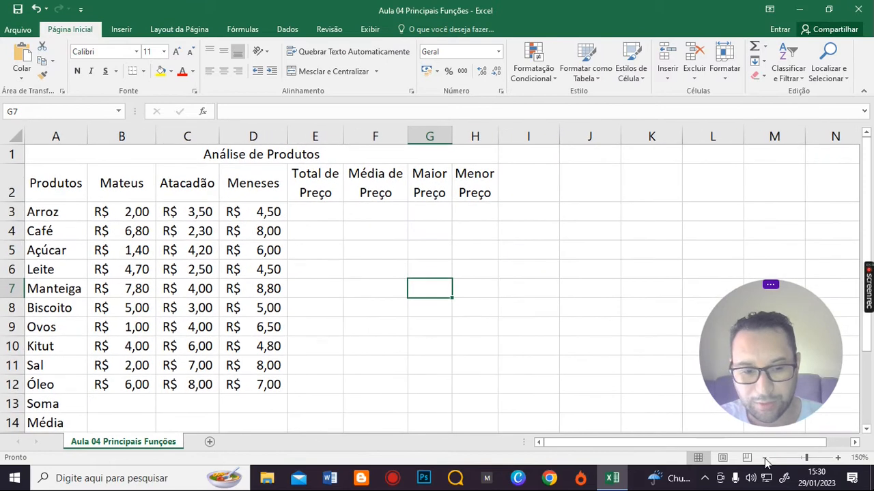
left_click(60, 151)
left_click_drag(60, 151, 50, 384)
left_click_drag(70, 153, 55, 384)
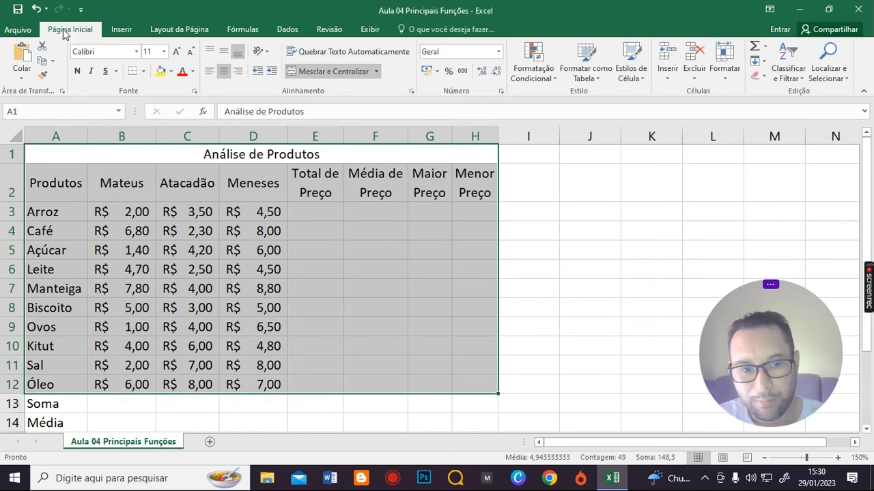
left_click(144, 72)
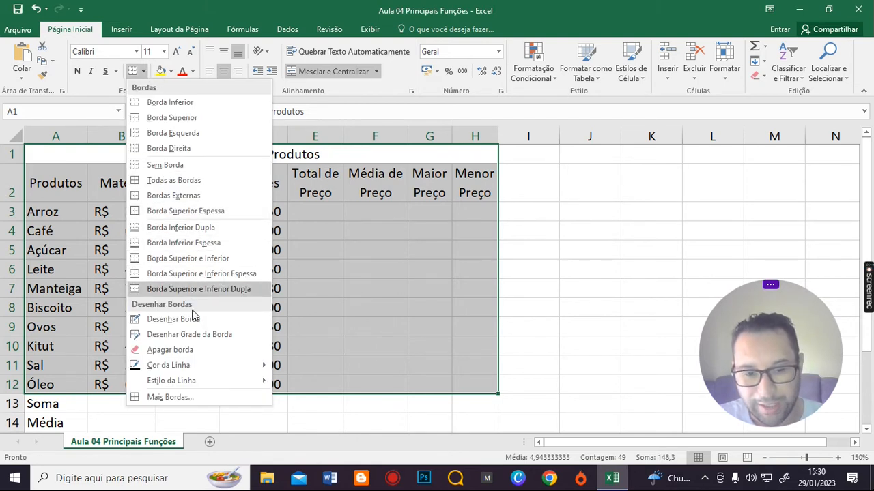
left_click(172, 182)
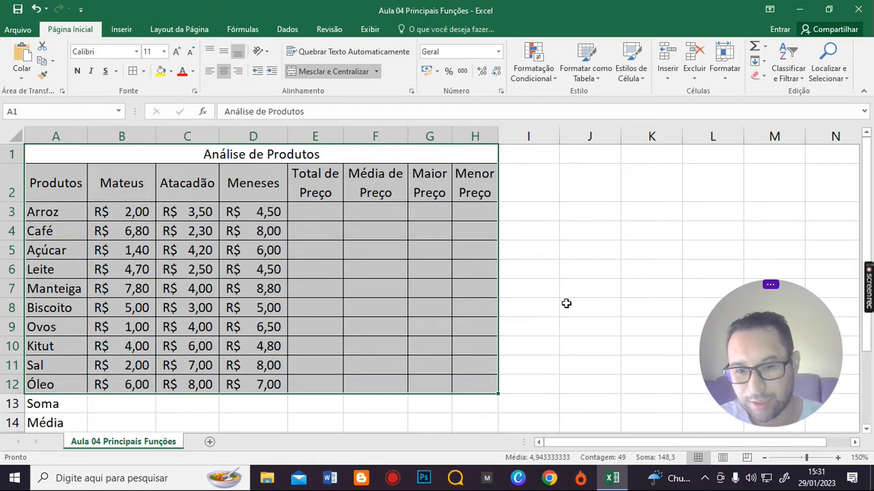
left_click(566, 303)
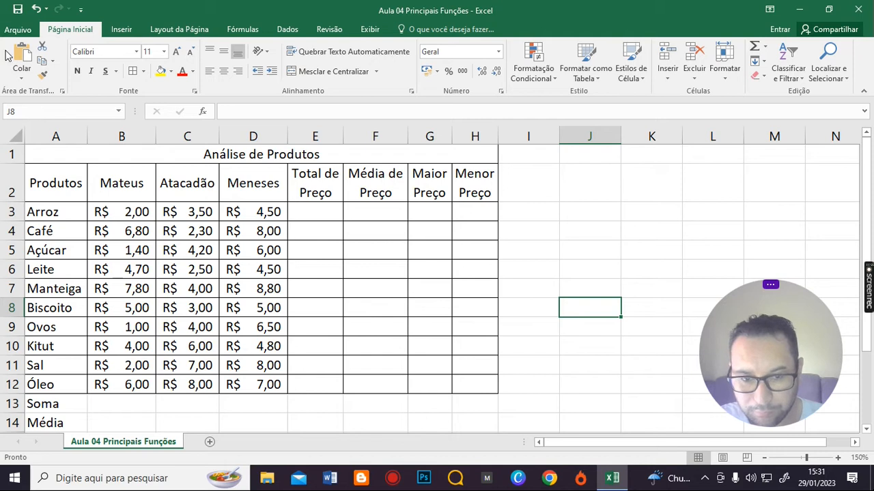
Step: Make the merged title Análise de Produtos bold and give it a light orange fill
left_click(229, 152)
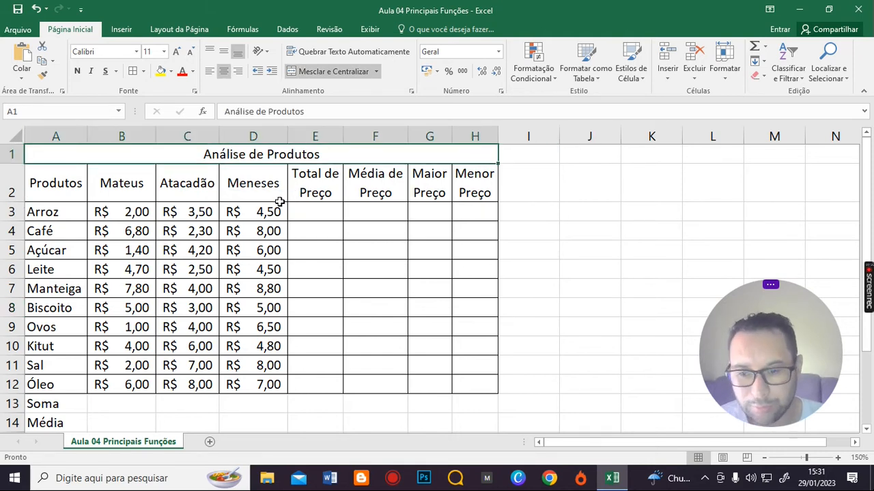
left_click(78, 71)
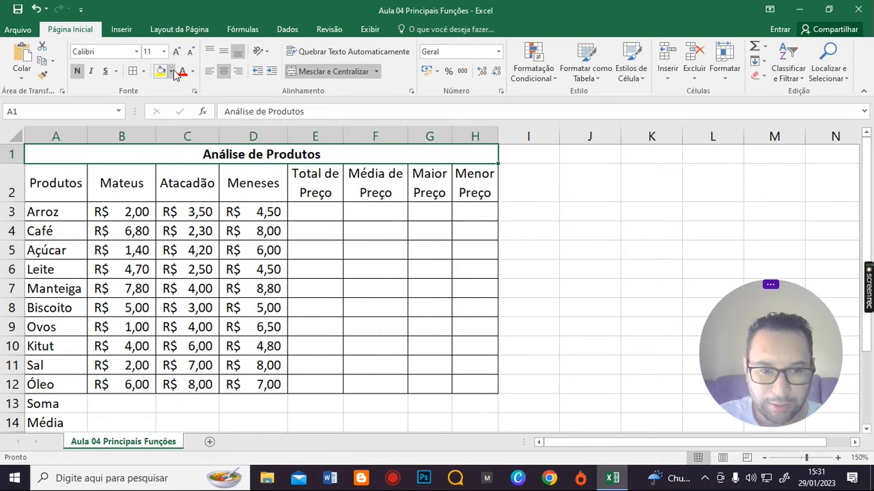
left_click(171, 72)
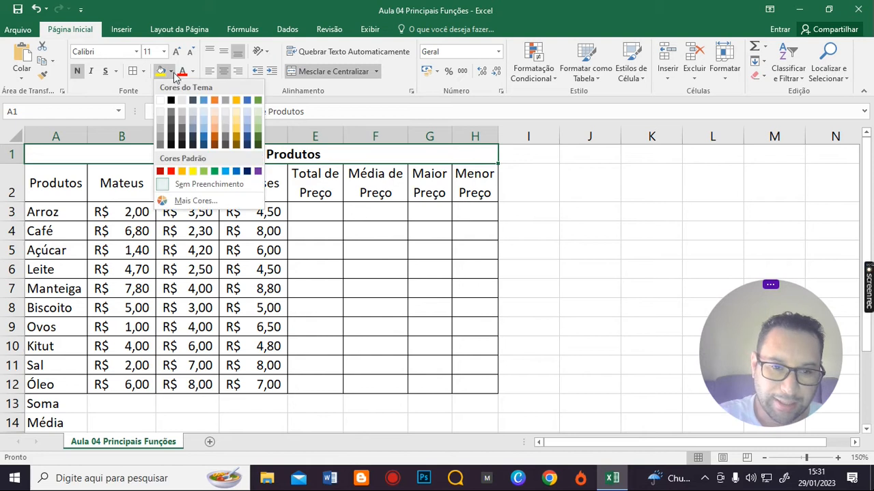
left_click(213, 113)
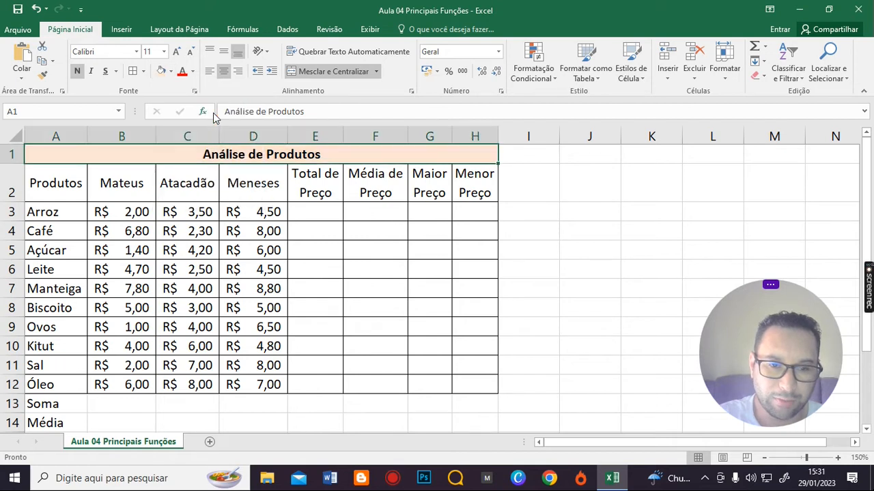
left_click(565, 270)
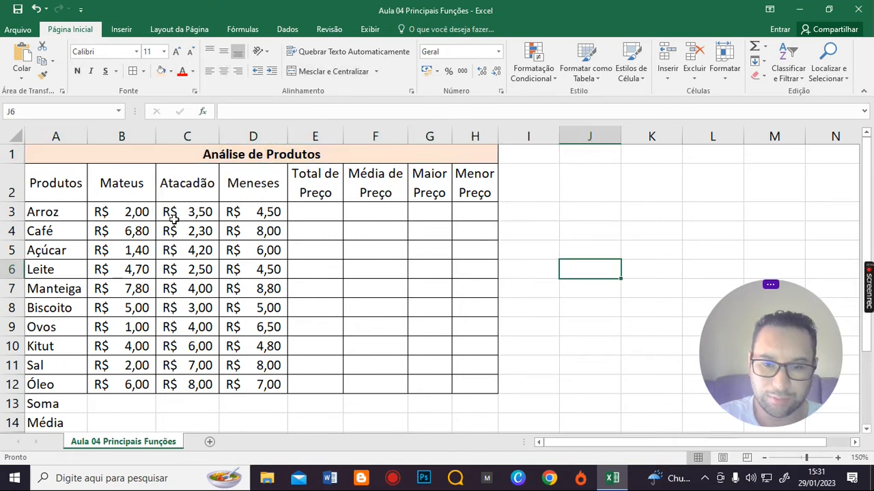
Step: Make the headers in A2:H2 bold on a grey fill and reduce row 2's height to fit their two lines
left_click_drag(40, 182, 461, 186)
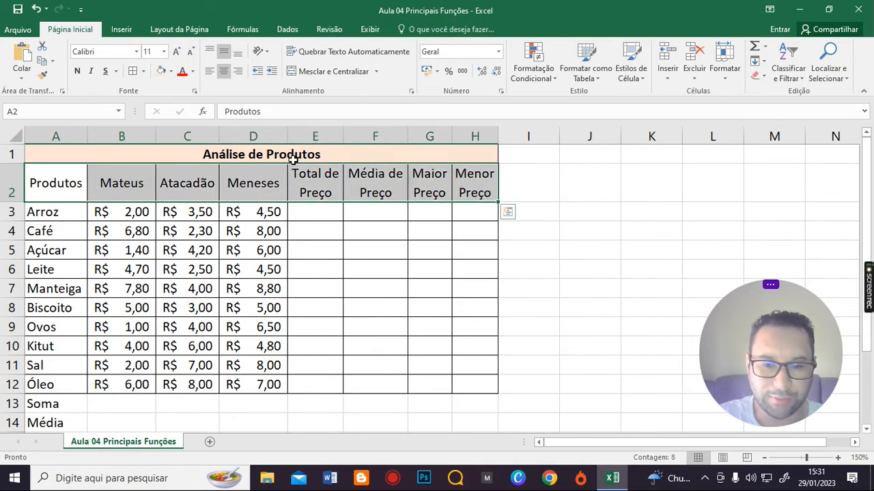
left_click(171, 72)
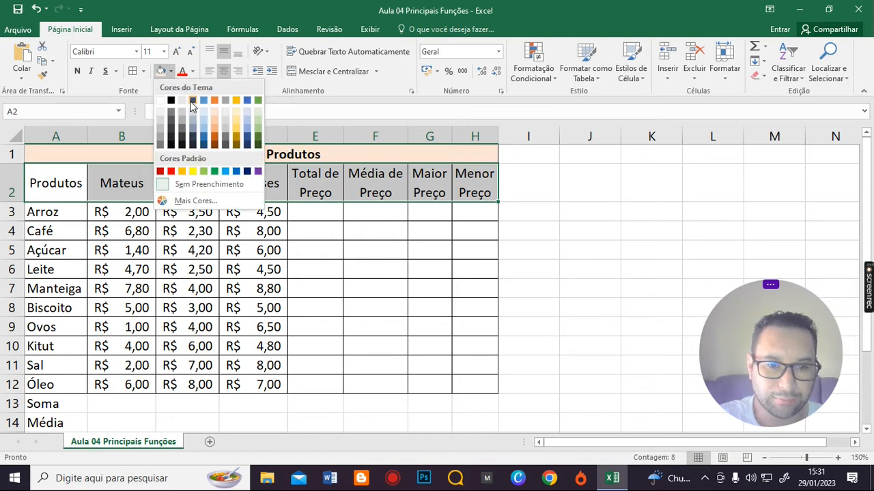
left_click(159, 129)
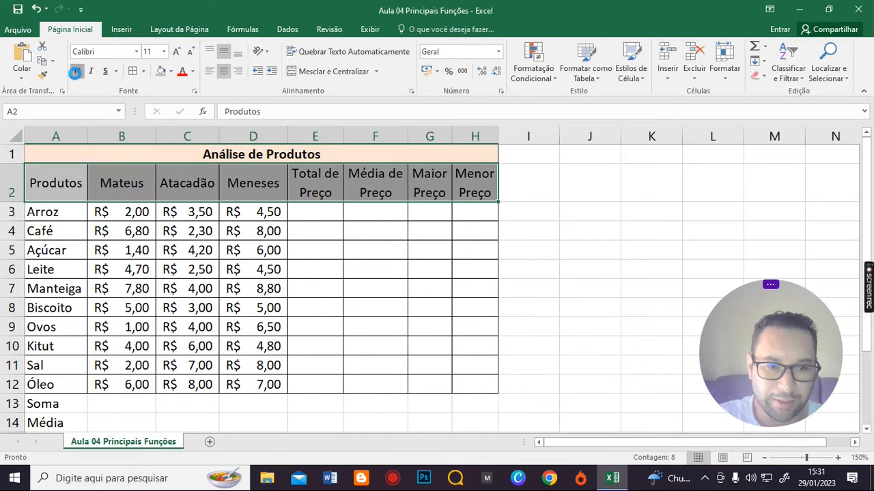
left_click(77, 72)
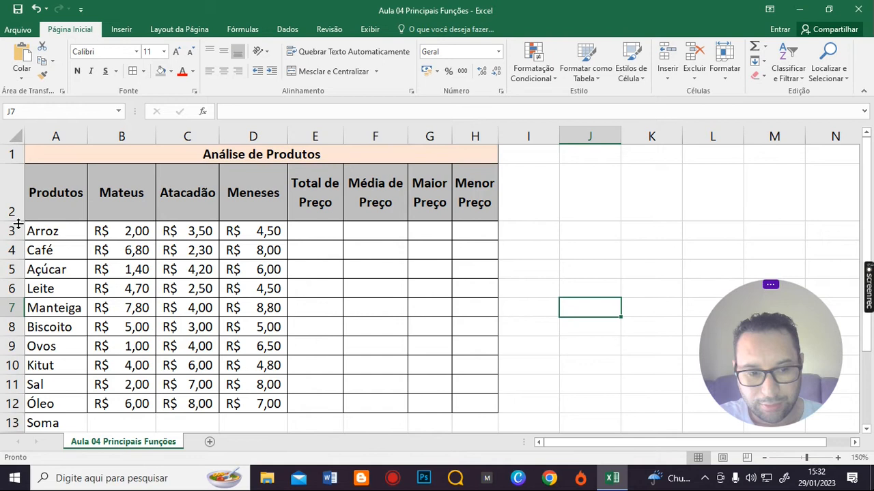
left_click_drag(17, 224, 21, 202)
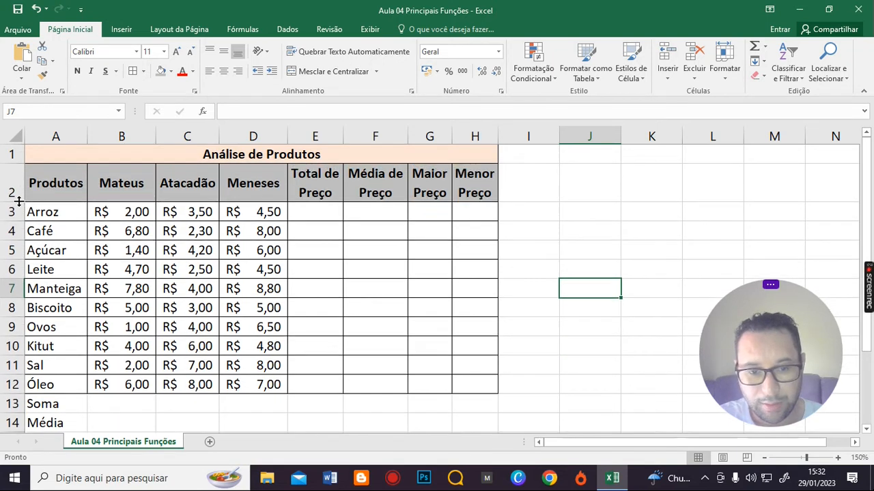
left_click(479, 198)
left_click(353, 158)
left_click(248, 177)
left_click(213, 179)
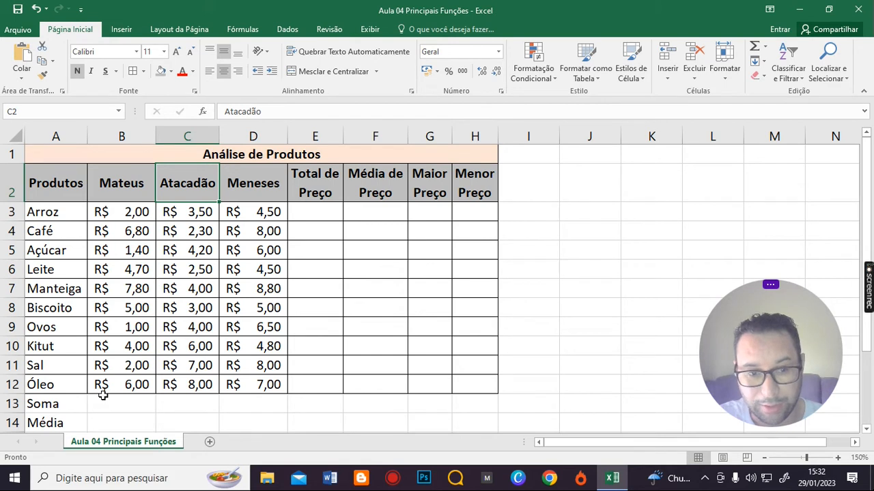
left_click(603, 256)
Step: Apply all borders to the Soma and Média cells in A13:B14
scroll(550, 287, "down", 2)
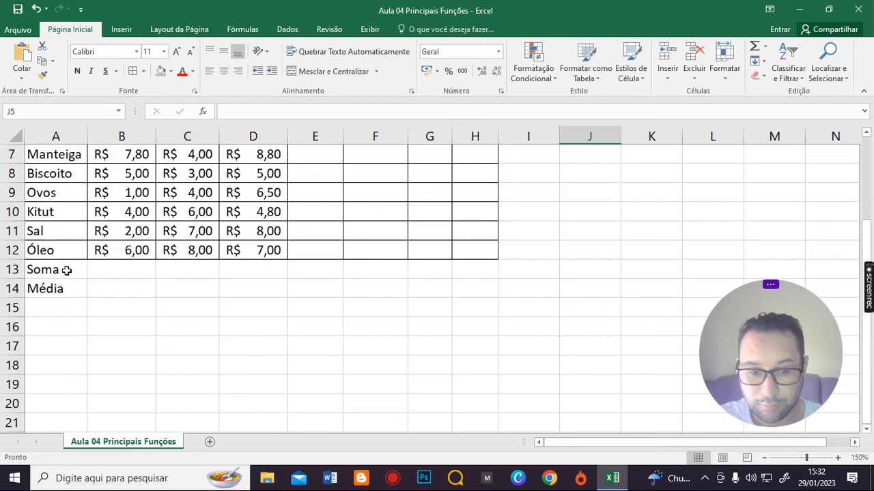
left_click(54, 269)
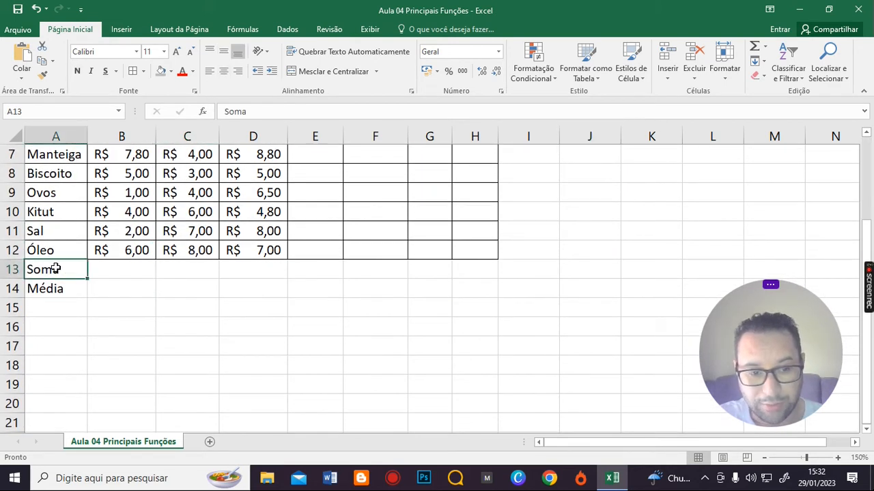
left_click_drag(56, 269, 110, 284)
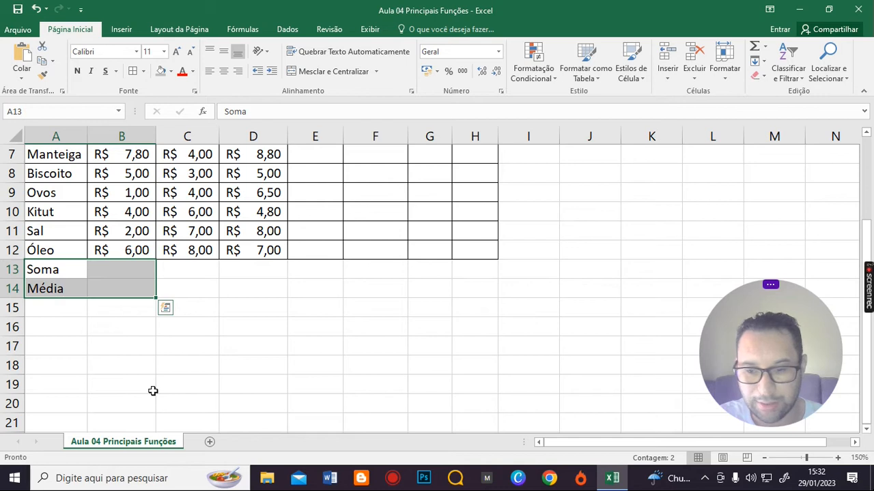
left_click(133, 72)
left_click(212, 313)
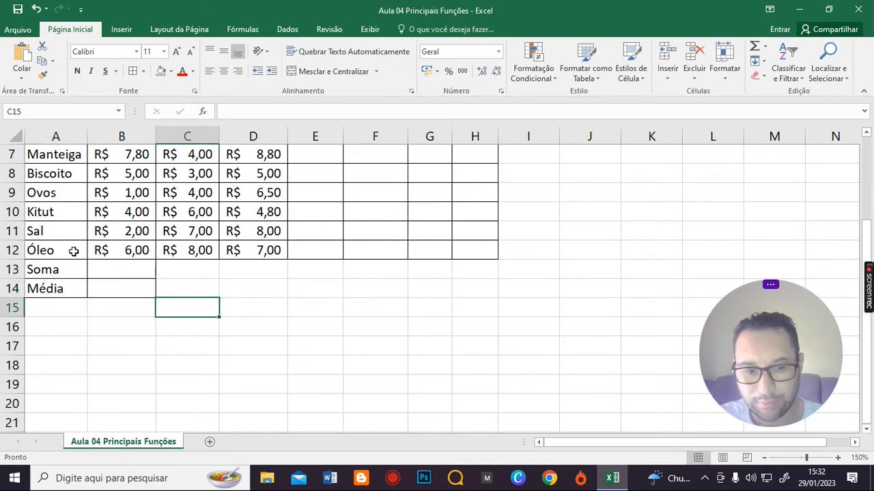
Step: Make the labels Soma and Média in A13:A14 bold and fill them with the same grey as the headers
left_click(59, 270)
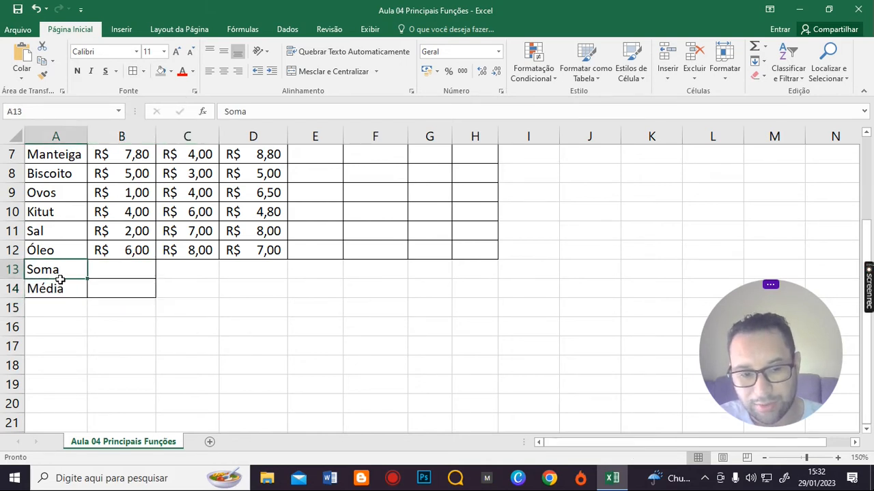
left_click_drag(60, 280, 60, 281)
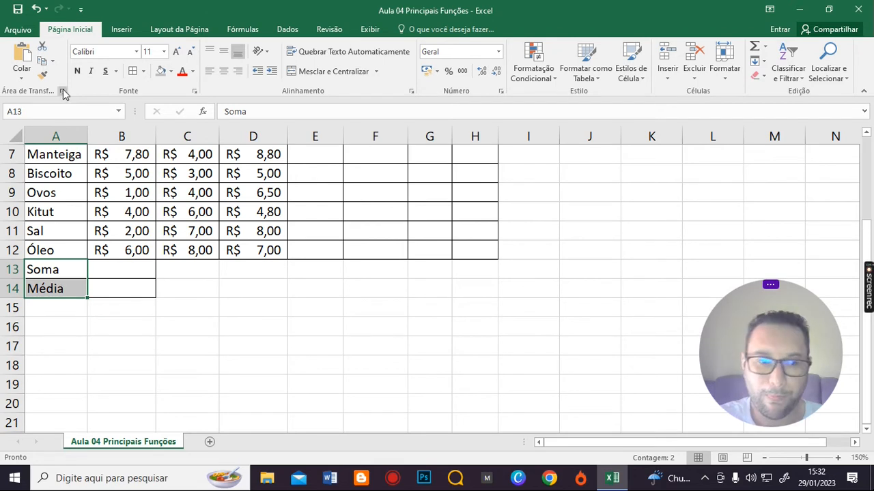
left_click(78, 73)
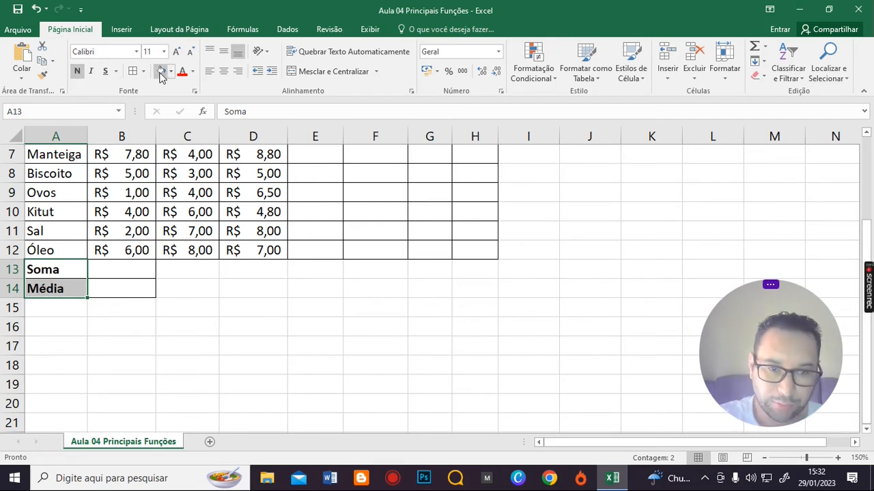
left_click(162, 74)
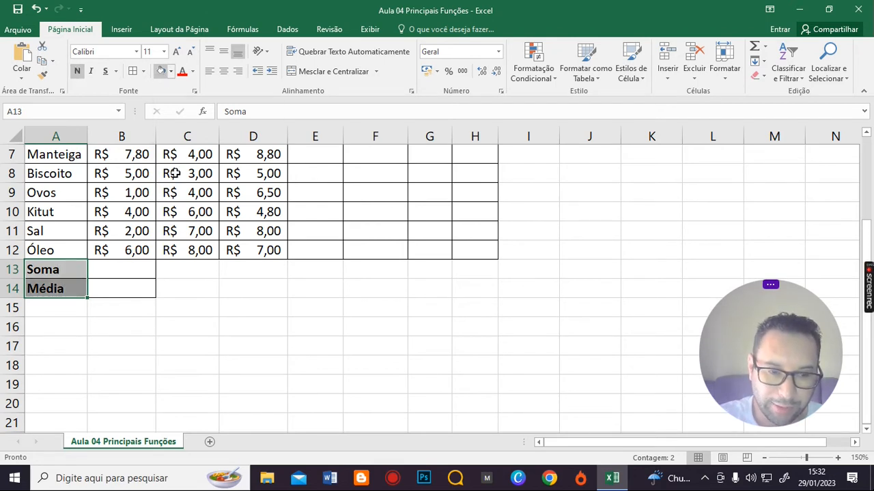
left_click(323, 358)
scroll(323, 357, "up", 2)
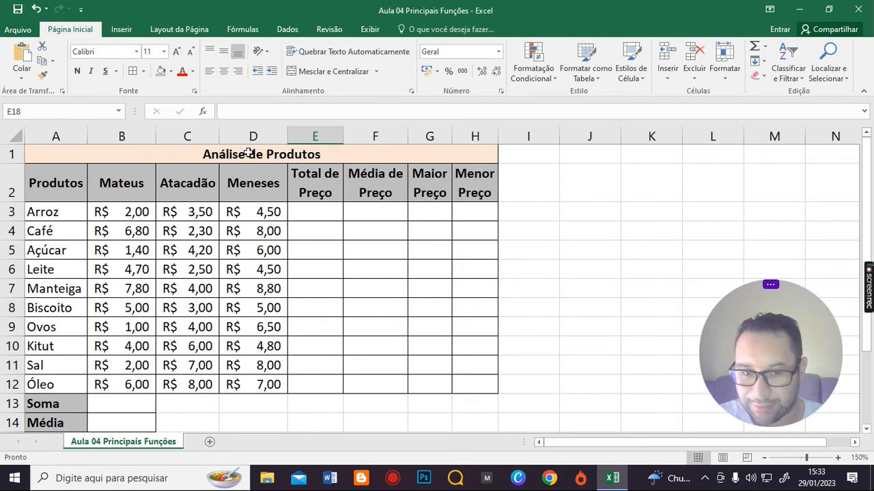
left_click_drag(52, 180, 64, 387)
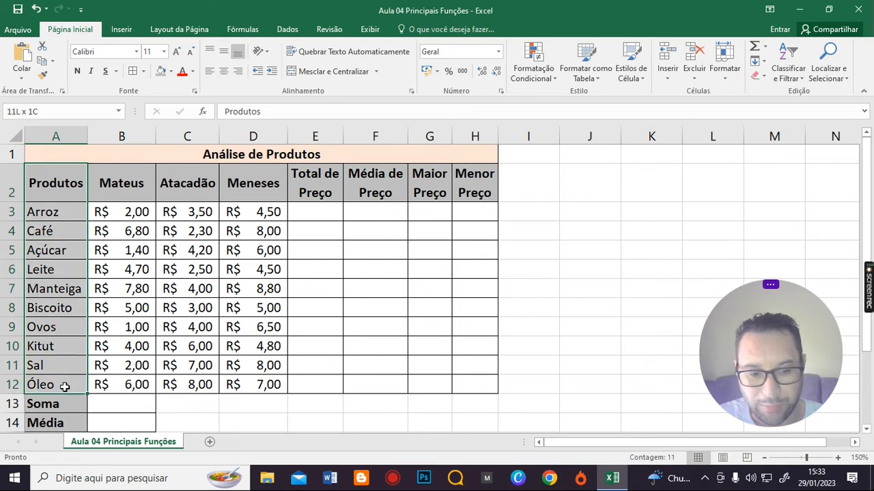
left_click(122, 182)
left_click_drag(122, 182, 232, 383)
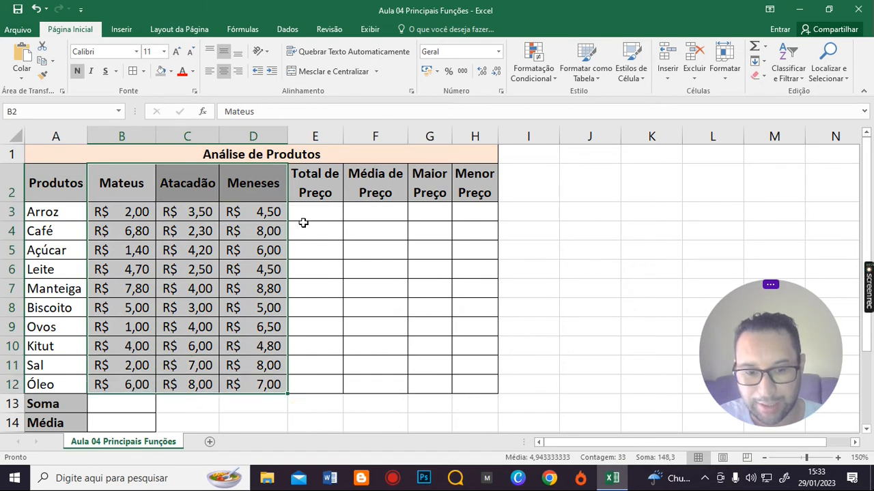
Step: Write the formula =soma(B3:D3) in E3, under Total de Preço, to add the three Arroz prices
left_click(319, 187)
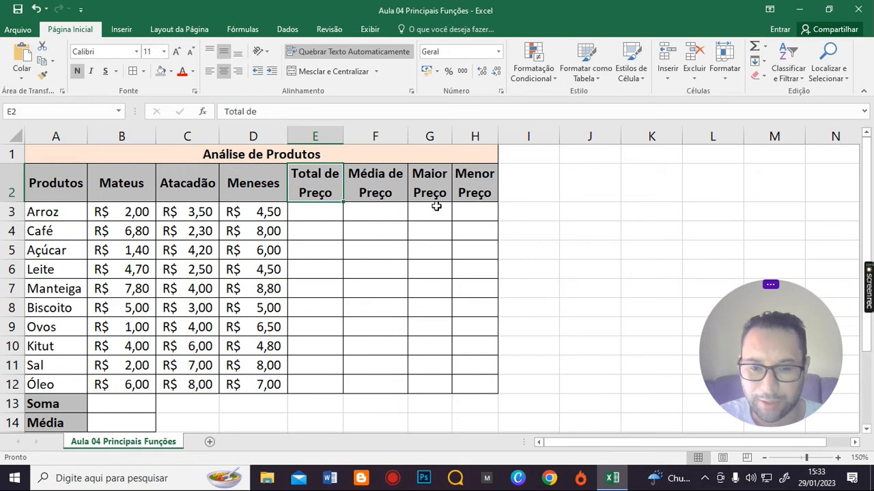
left_click(838, 459)
left_click(837, 459)
left_click(837, 459)
left_click(838, 458)
left_click(837, 459)
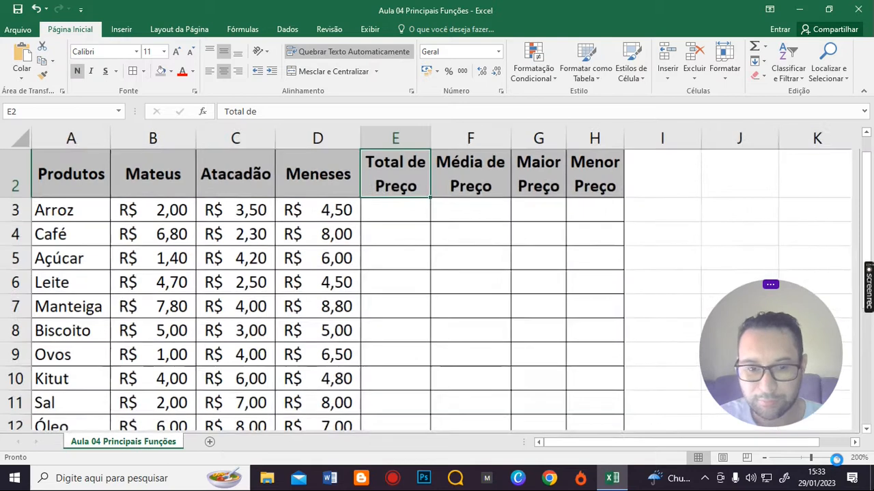
left_click(838, 458)
left_click(837, 459)
left_click(837, 459)
left_click(837, 459)
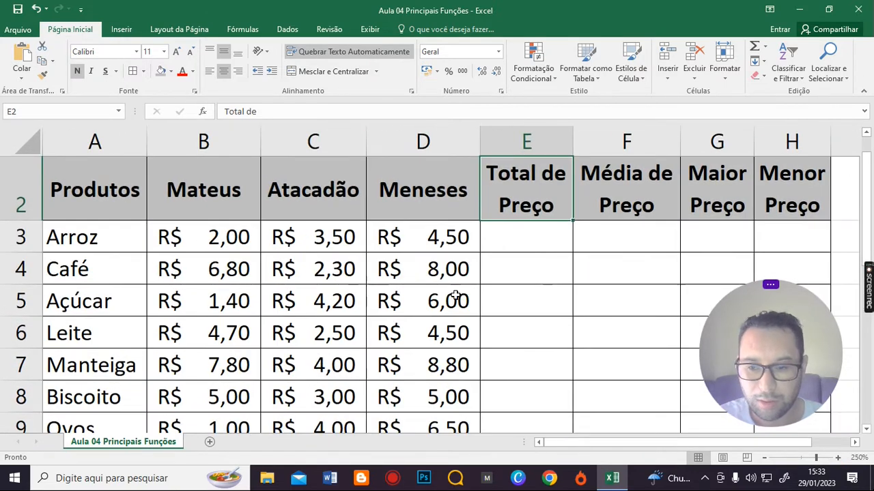
left_click(501, 245)
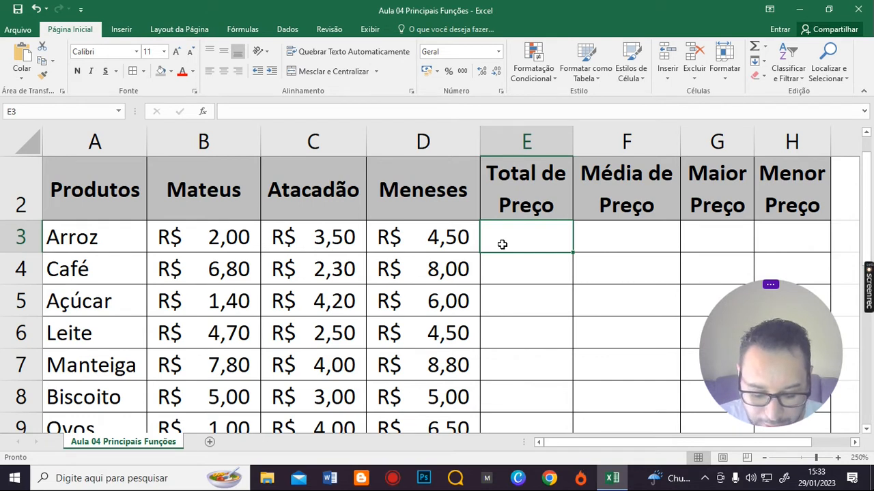
type("=")
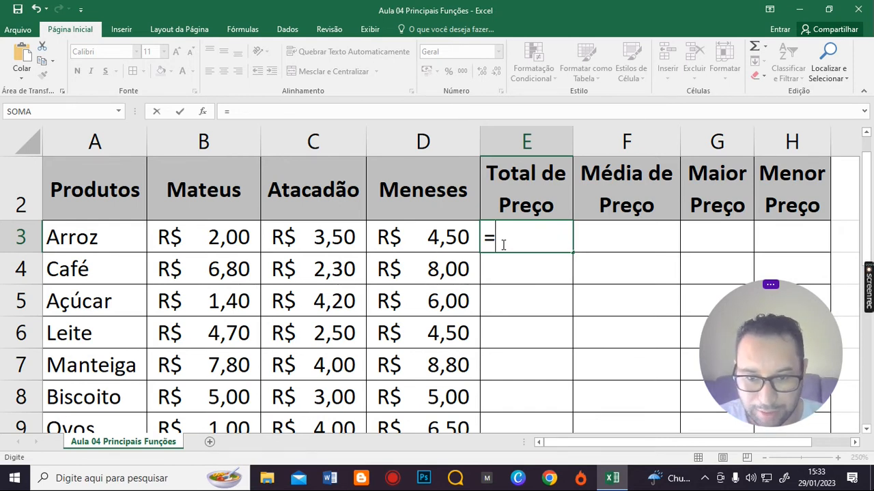
type("soma")
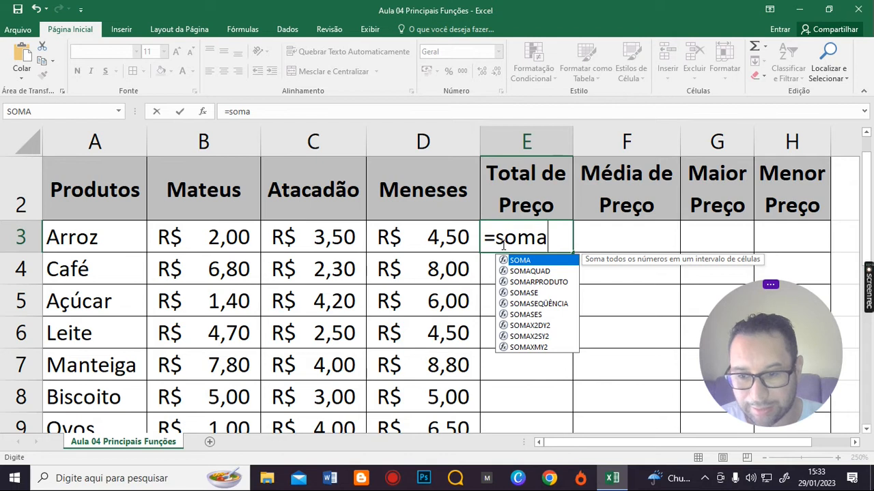
type("(")
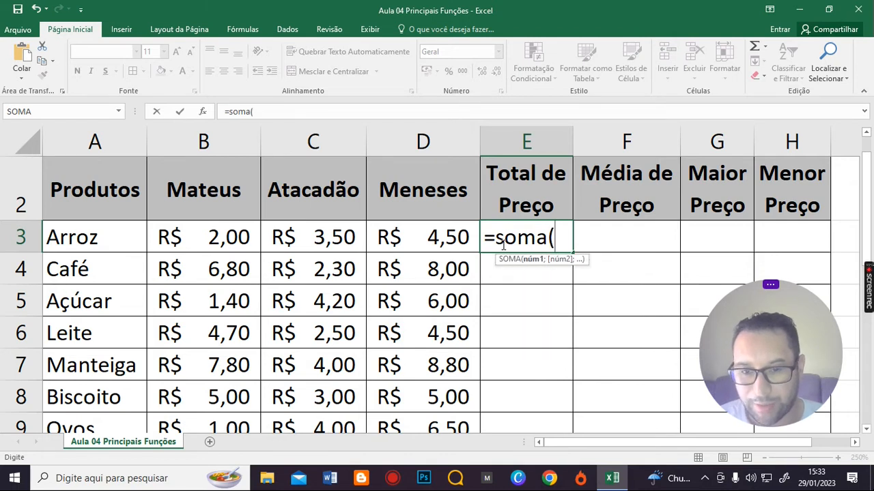
left_click(197, 236)
left_click_drag(197, 236, 383, 234)
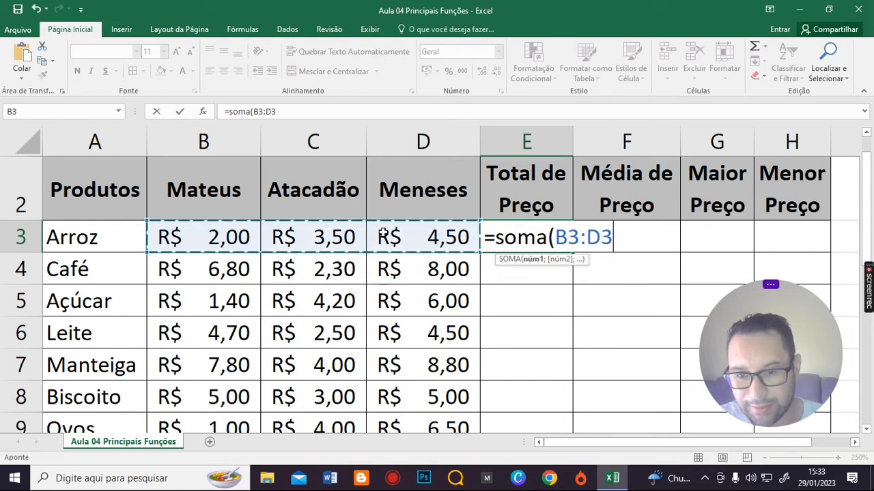
type(")")
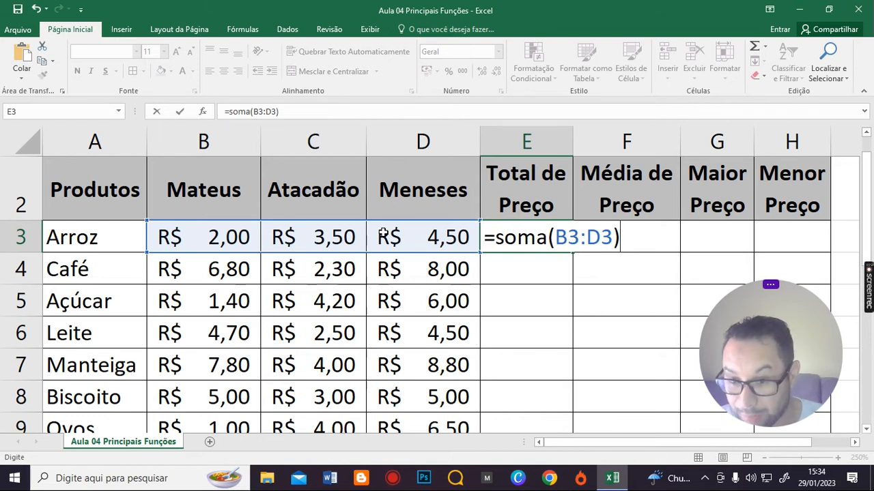
Step: Try a semicolon in place of the colon between B3 and D3 in the E3 formula, and restore the colon
left_click(584, 237)
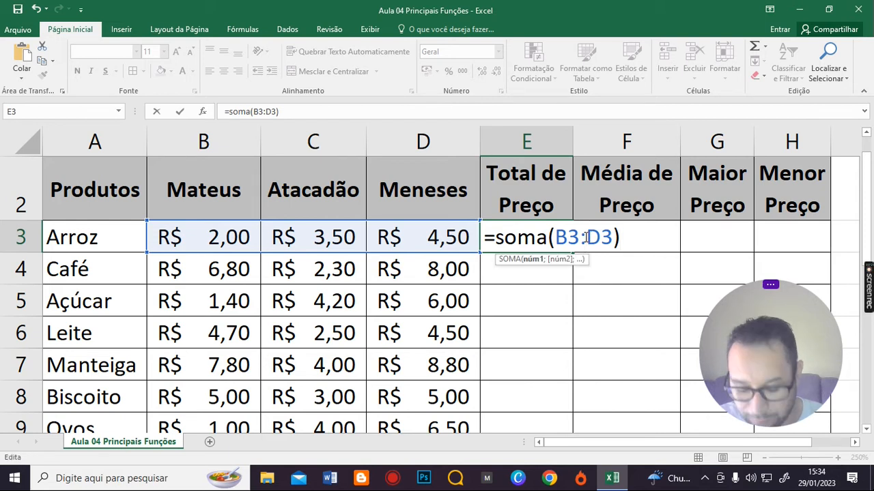
key("BackSpace")
type(";")
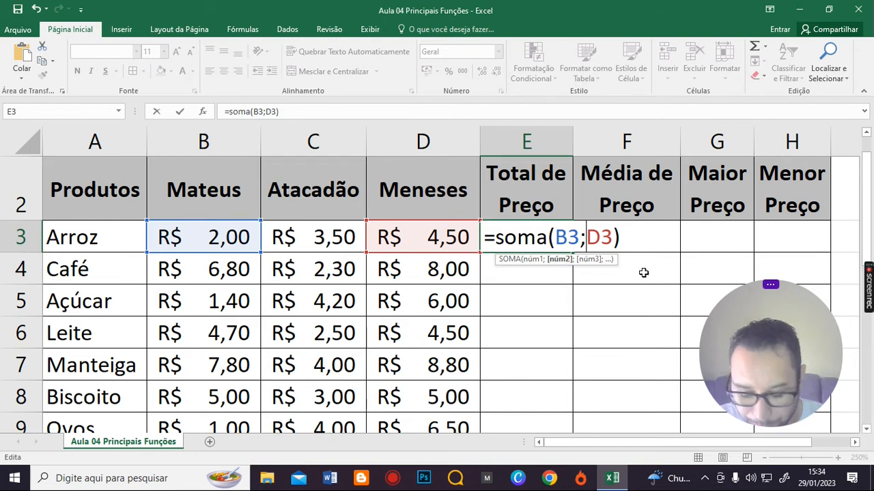
key("BackSpace")
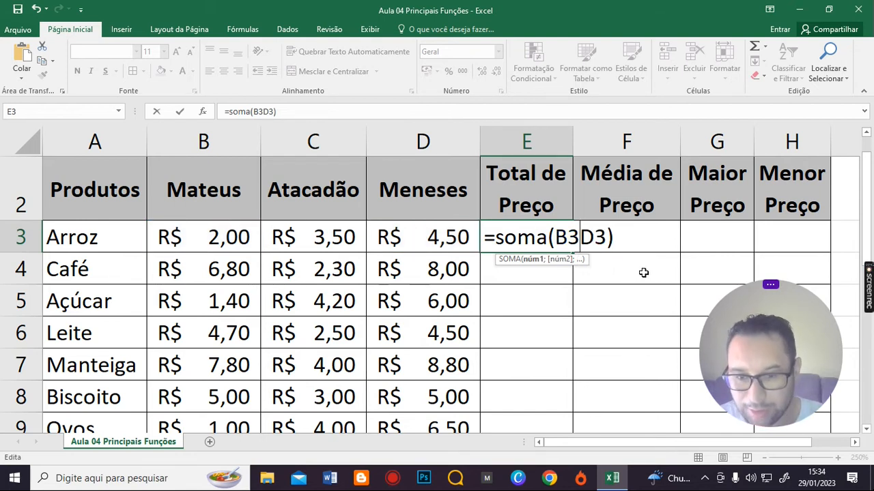
type(":")
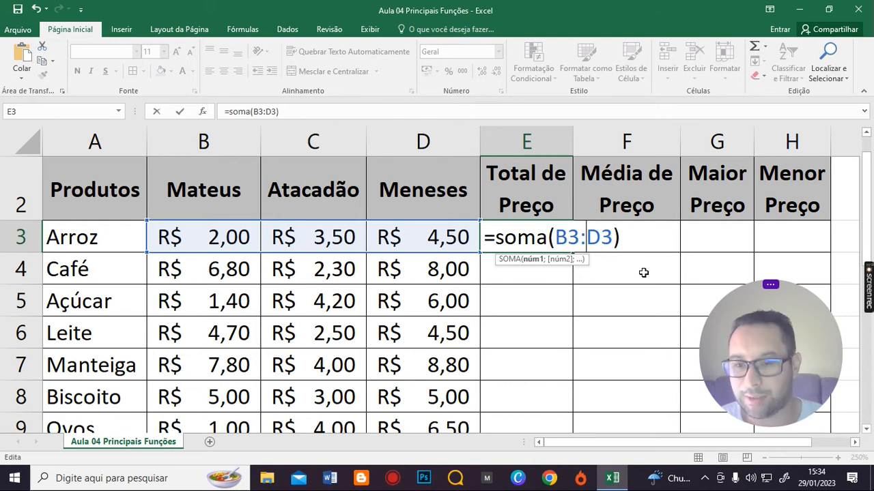
Step: Commit the SOMA formula in E3 and widen column E enough for the currency total to fit
key("Return")
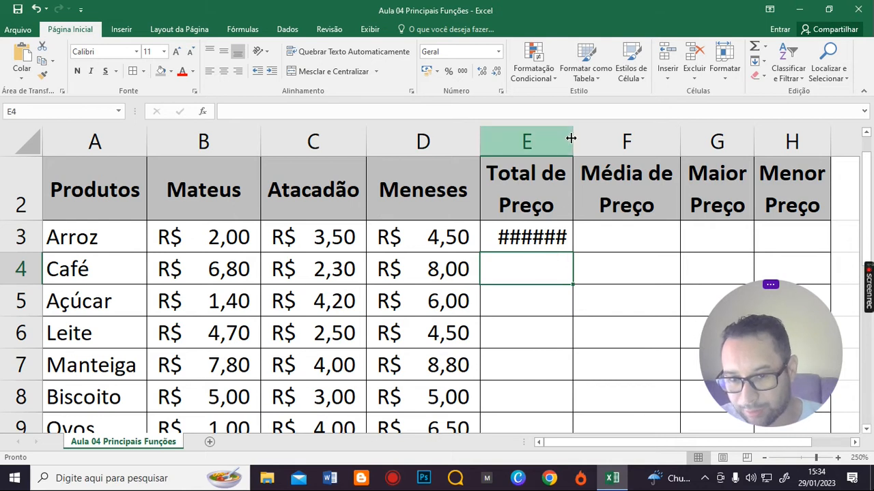
left_click_drag(573, 135, 596, 138)
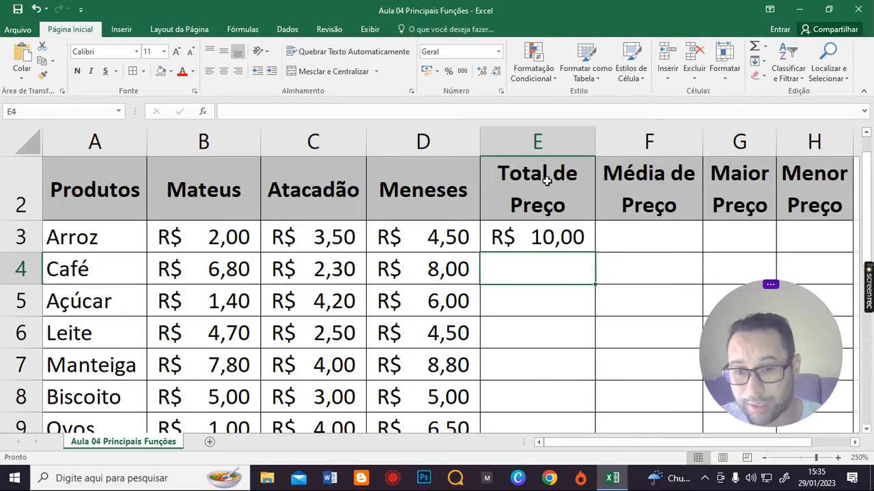
Step: Copy the SOMA formula from E3 down through E12
left_click(558, 241)
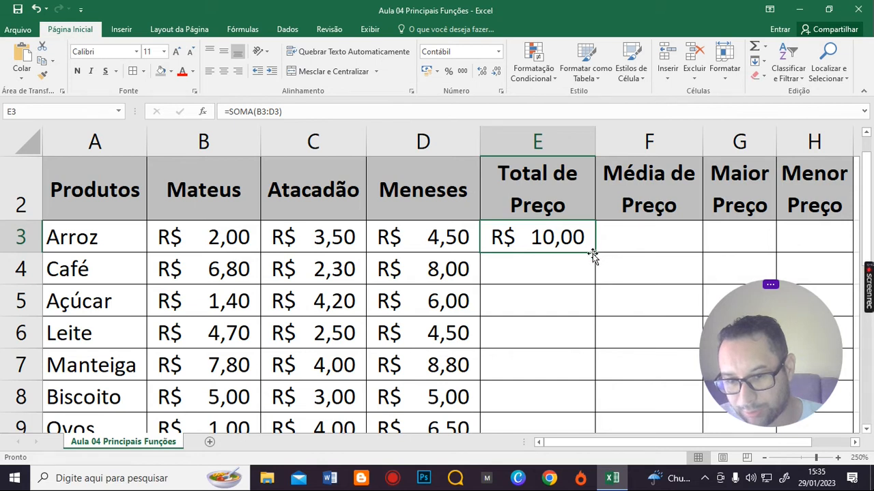
left_click_drag(595, 251, 544, 307)
scroll(546, 309, "up", 3)
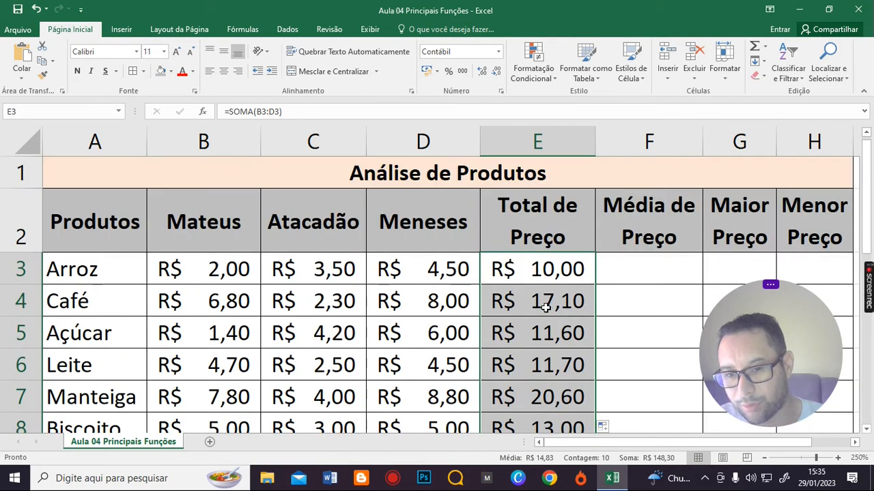
Step: Review the filled totals in column E and check the range used by the SOMA formula in E3
left_click(765, 458)
left_click(766, 459)
left_click(766, 459)
left_click(766, 458)
left_click(766, 459)
left_click(766, 458)
left_click(766, 459)
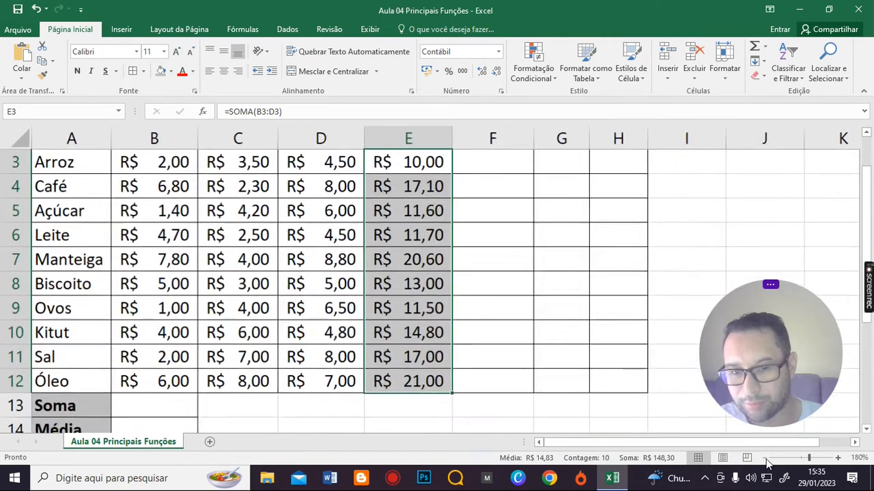
left_click(766, 459)
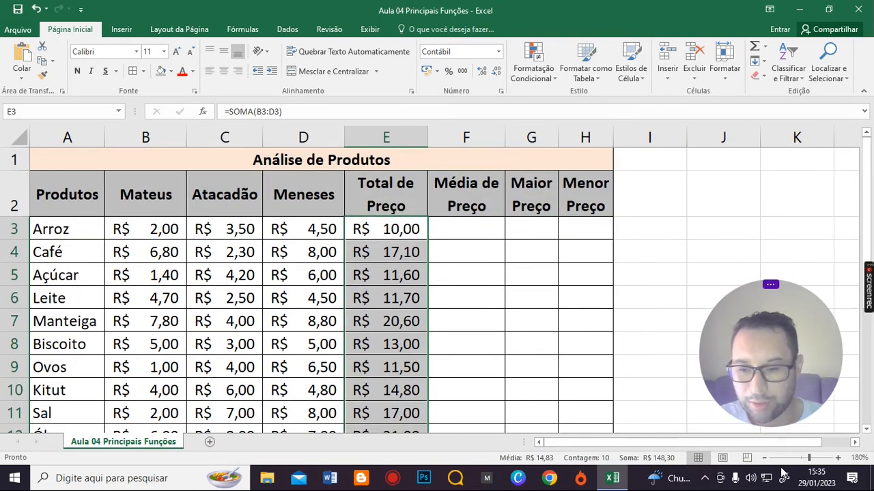
left_click(761, 458)
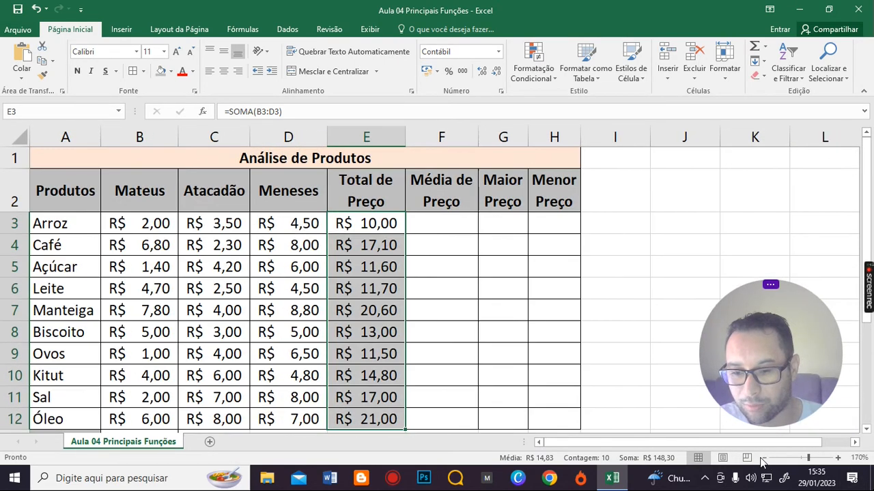
left_click(471, 313)
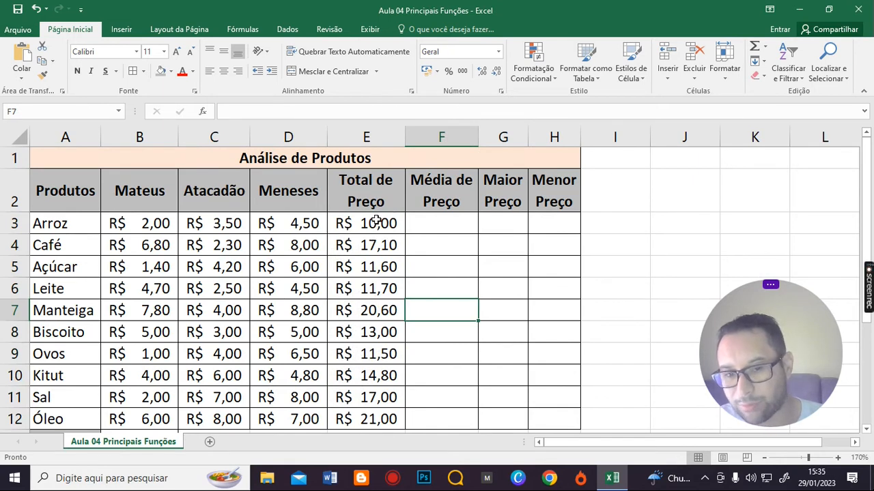
double_click(370, 221)
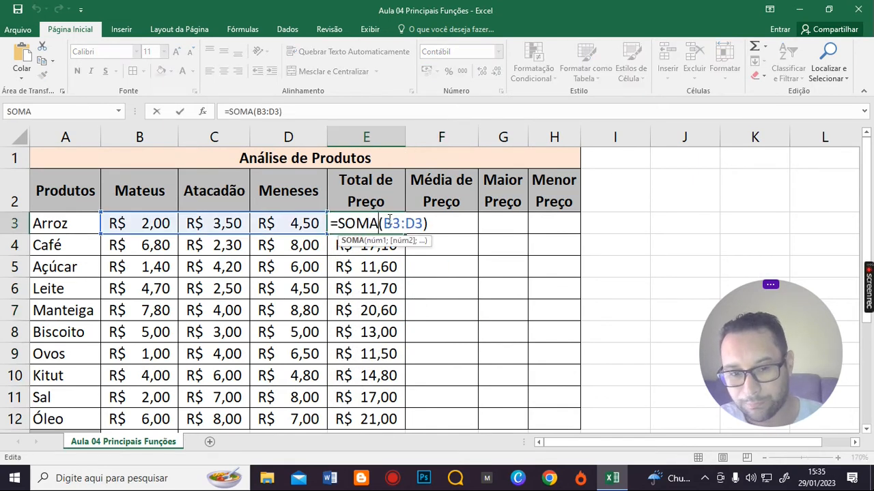
key("Escape")
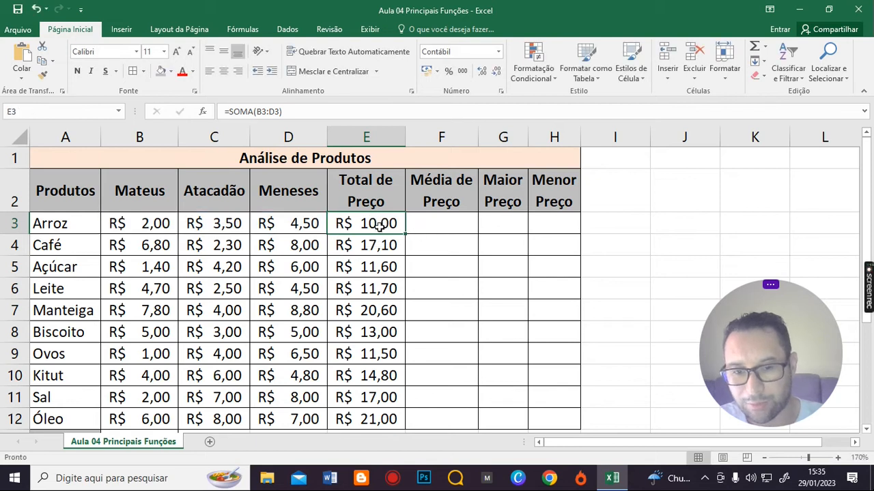
Step: Fill the SOMA formula from E3 down to E12 again and make these totals bold with a red font
left_click_drag(406, 233, 382, 422)
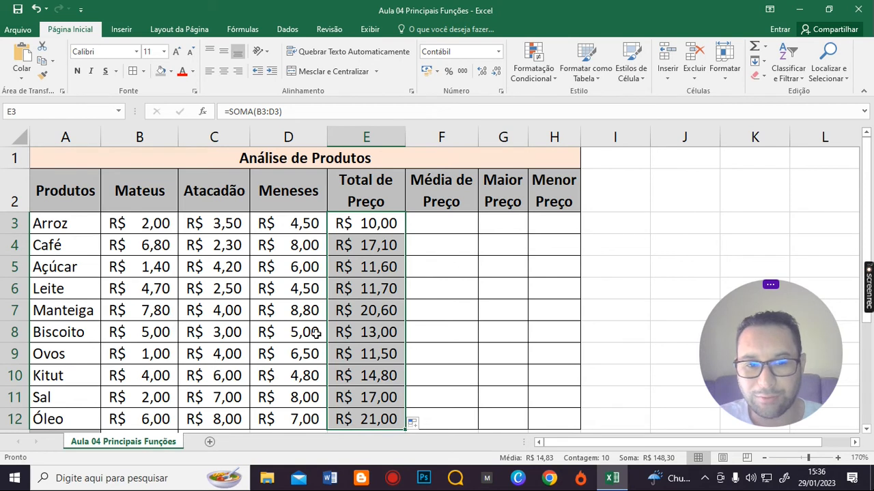
left_click(76, 72)
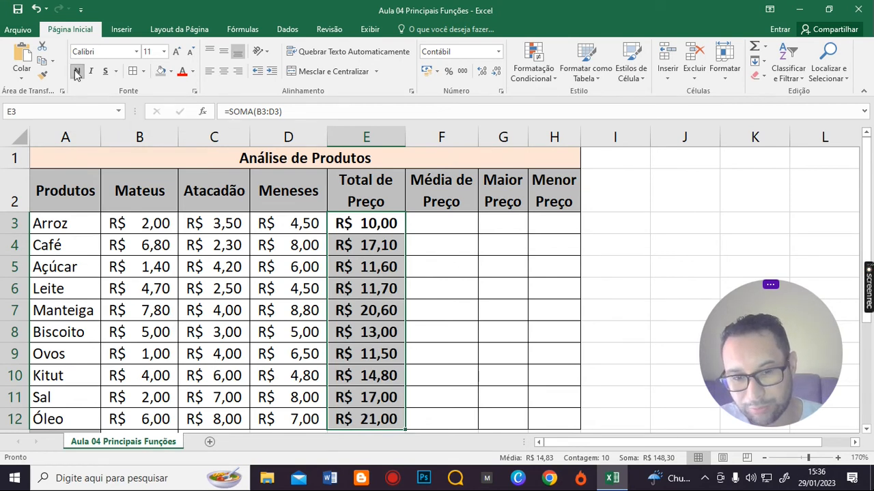
left_click(183, 75)
left_click(485, 292)
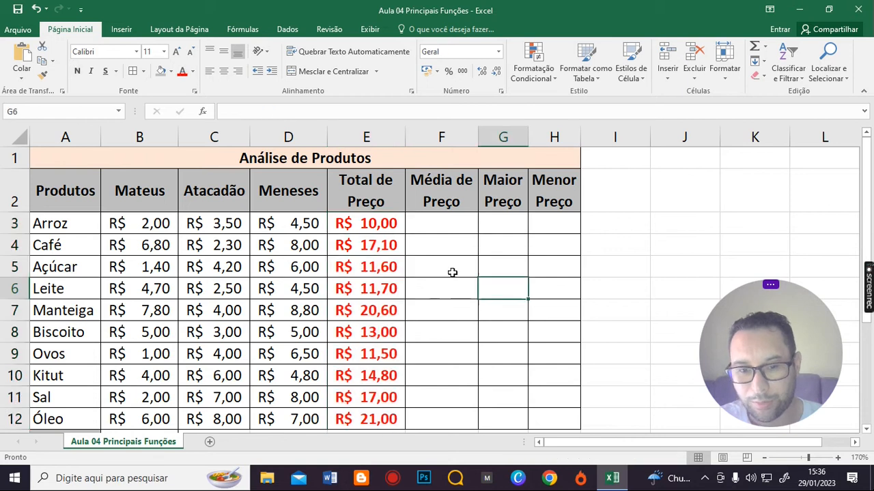
left_click_drag(382, 228, 379, 421)
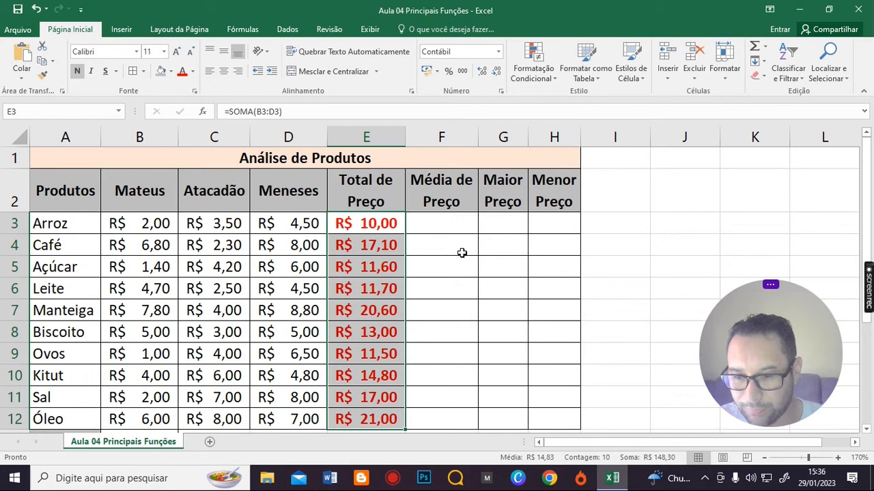
left_click(374, 223)
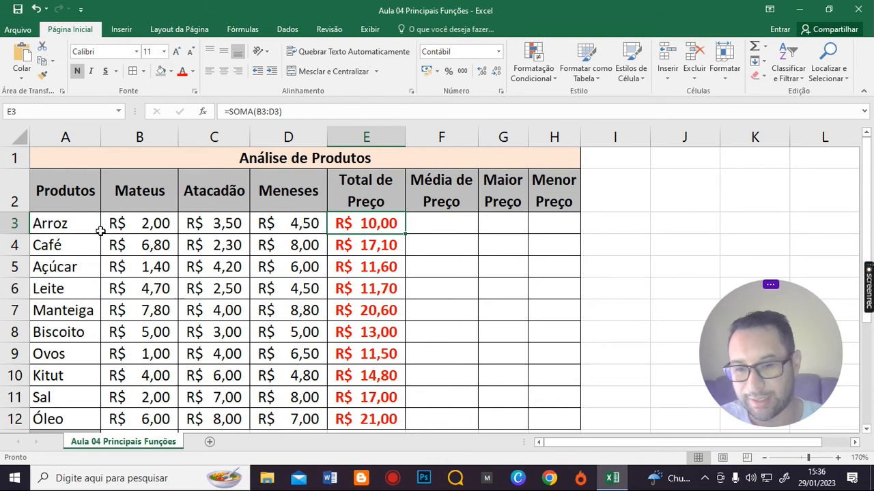
left_click(368, 244)
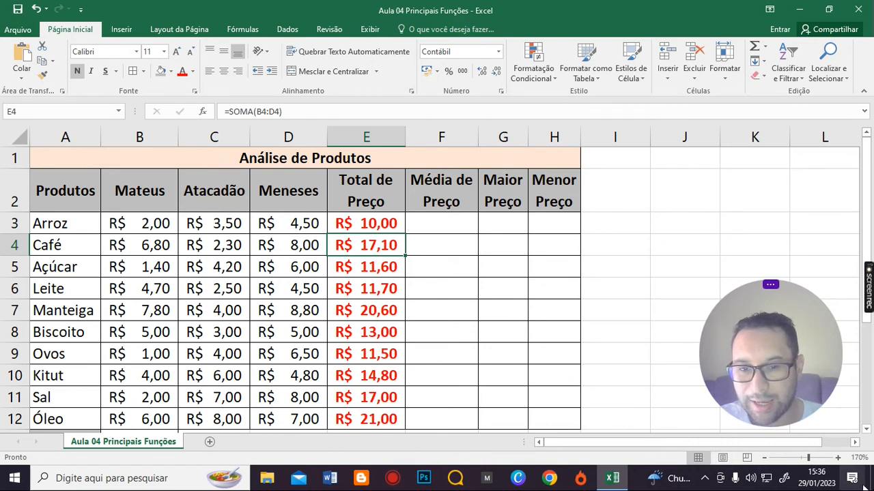
Step: Enter the formula =MÉDIA(B3:D3) in F3 to calculate the average price of Arroz
left_click(838, 458)
left_click(838, 458)
left_click(838, 458)
left_click(838, 458)
left_click(838, 458)
double_click(838, 458)
left_click(838, 458)
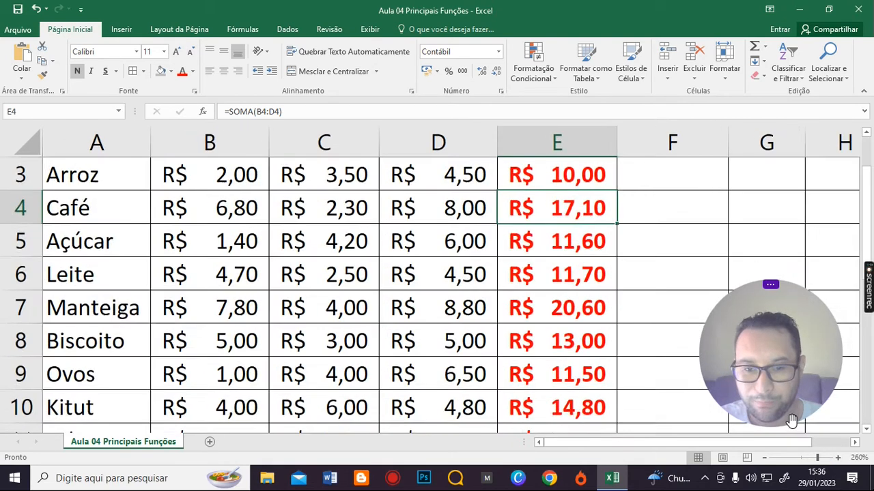
scroll(574, 410, "up", 2)
left_click_drag(620, 440, 658, 442)
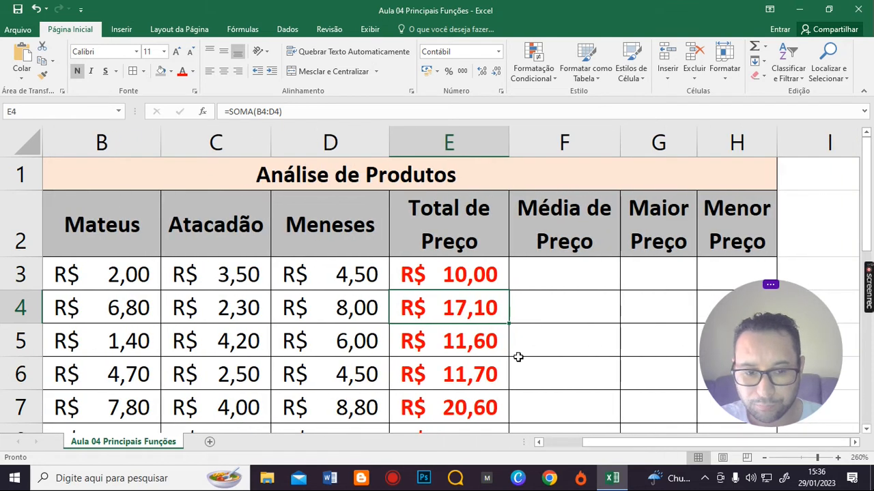
left_click(551, 279)
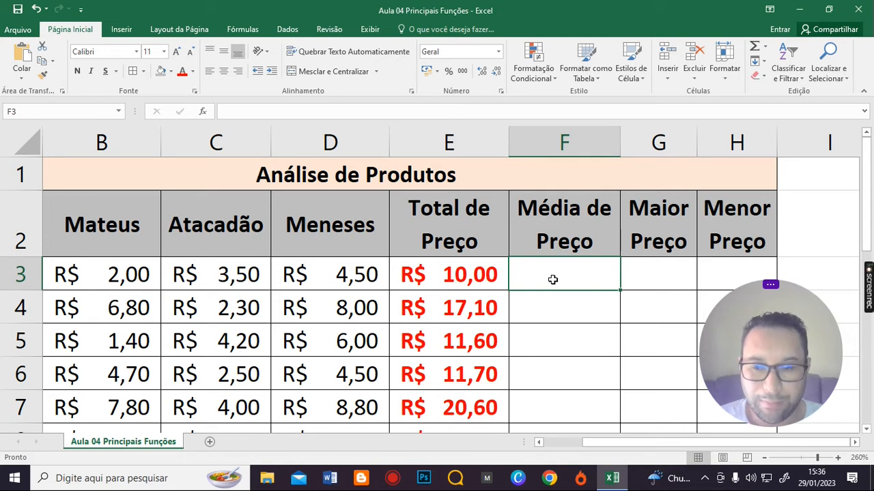
type("=")
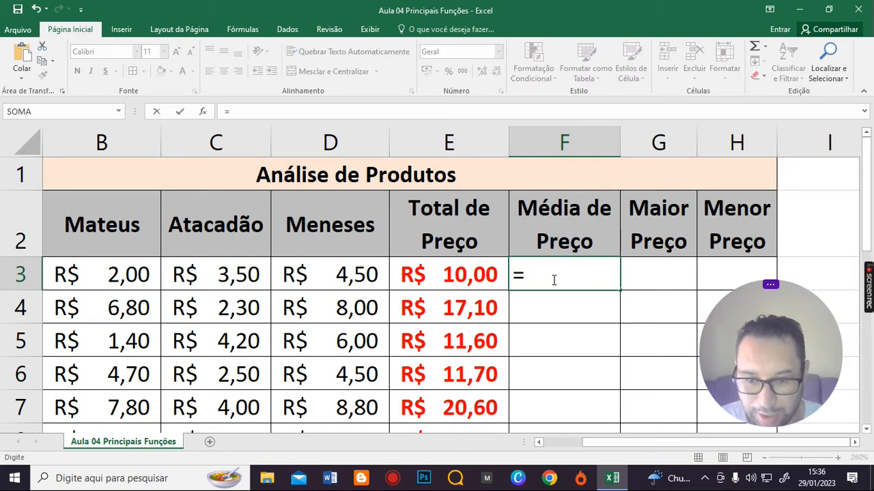
type("média")
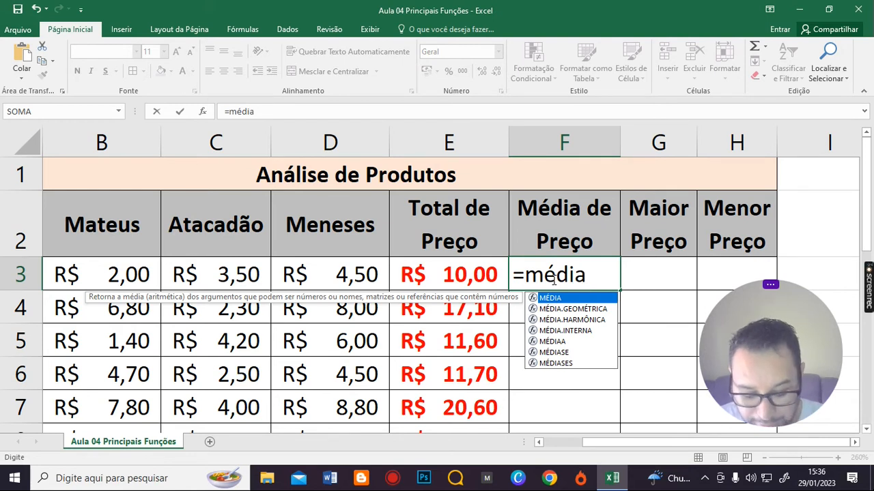
type("(")
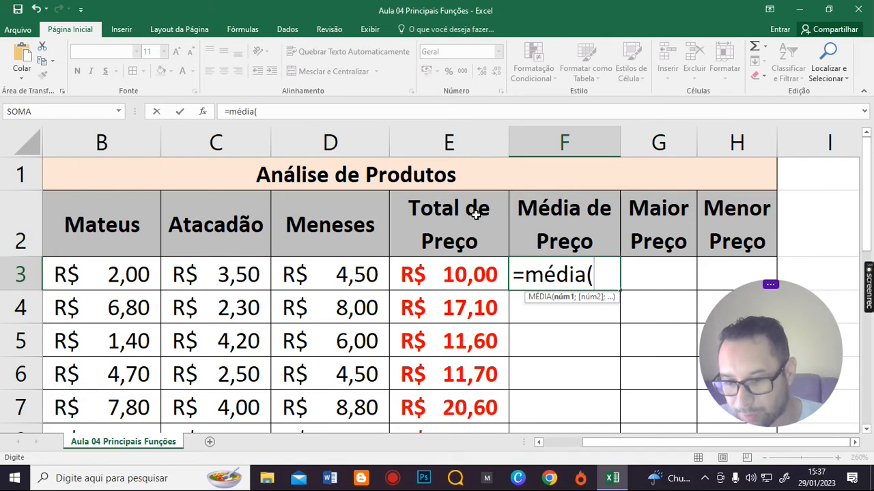
left_click(99, 271)
left_click_drag(99, 272, 334, 276)
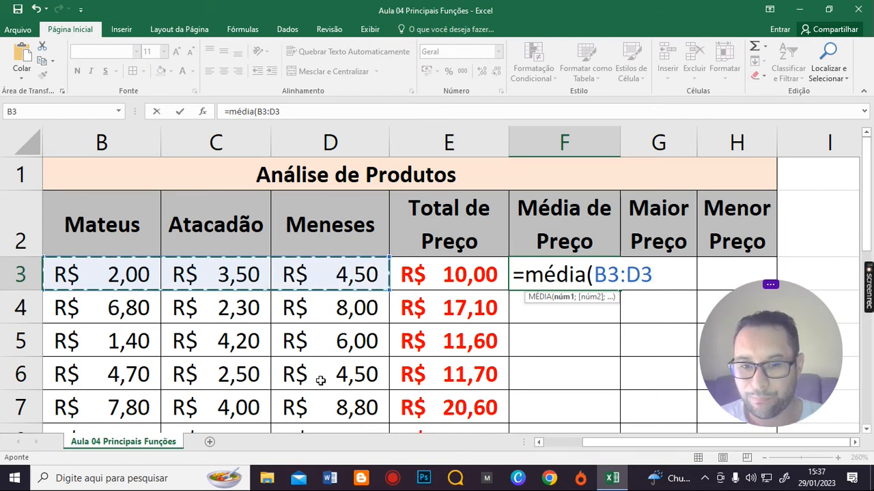
type(")")
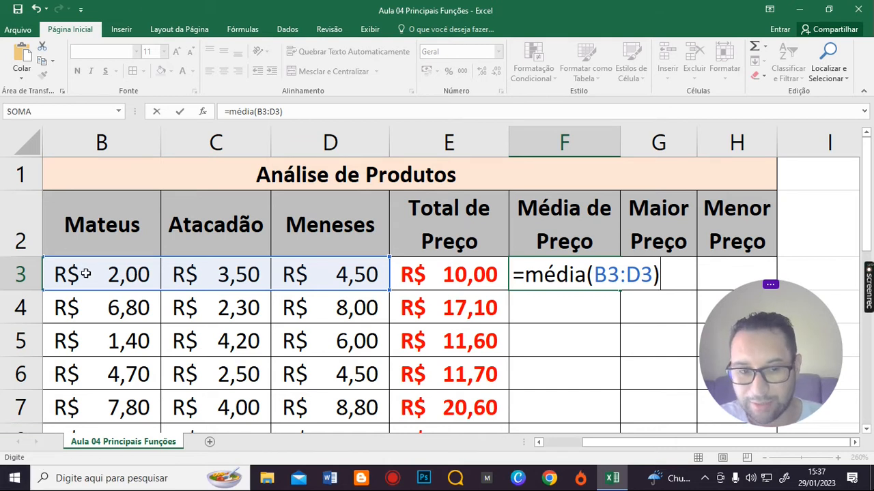
key("Return")
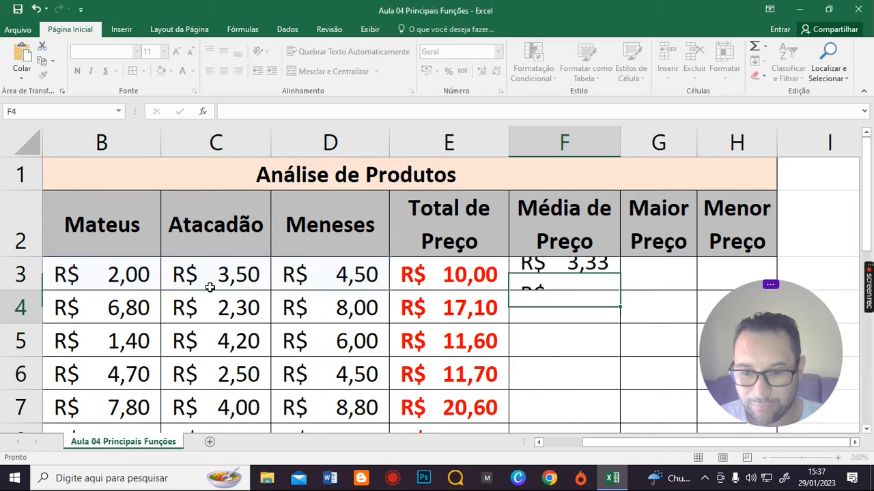
Step: Copy the MÉDIA formula from F3 down through F12
left_click(802, 459)
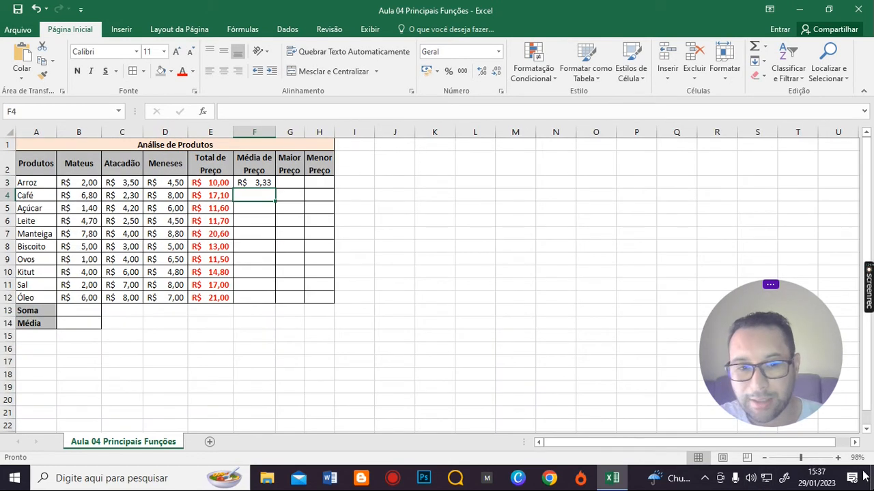
left_click(839, 459)
left_click(838, 458)
left_click(838, 459)
left_click(838, 458)
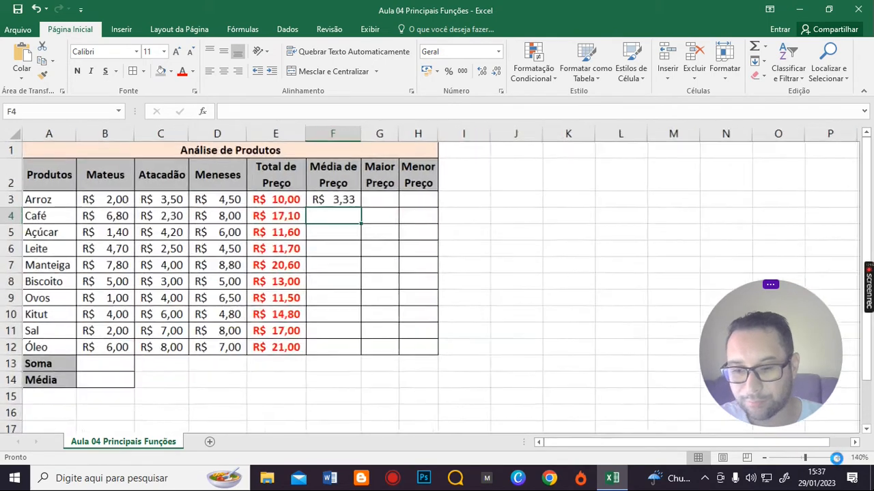
left_click(838, 459)
left_click(838, 459)
left_click(838, 459)
left_click(838, 458)
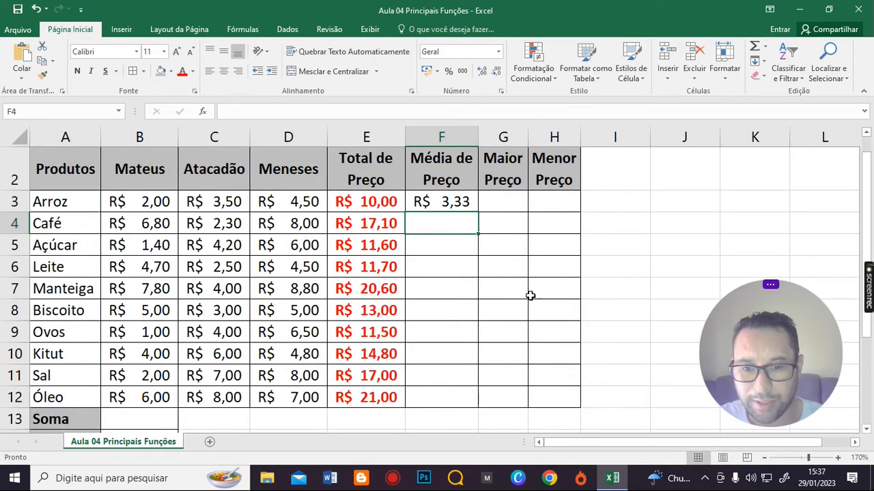
left_click(432, 202)
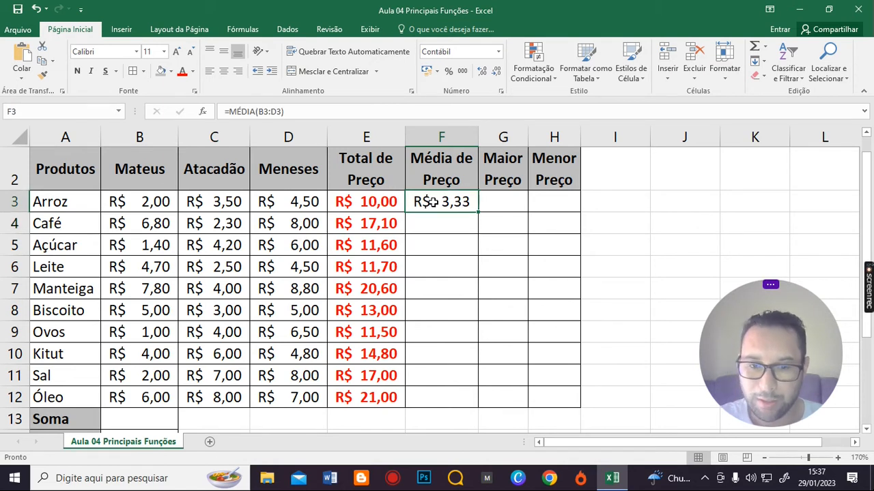
left_click(838, 458)
left_click(837, 458)
left_click(837, 458)
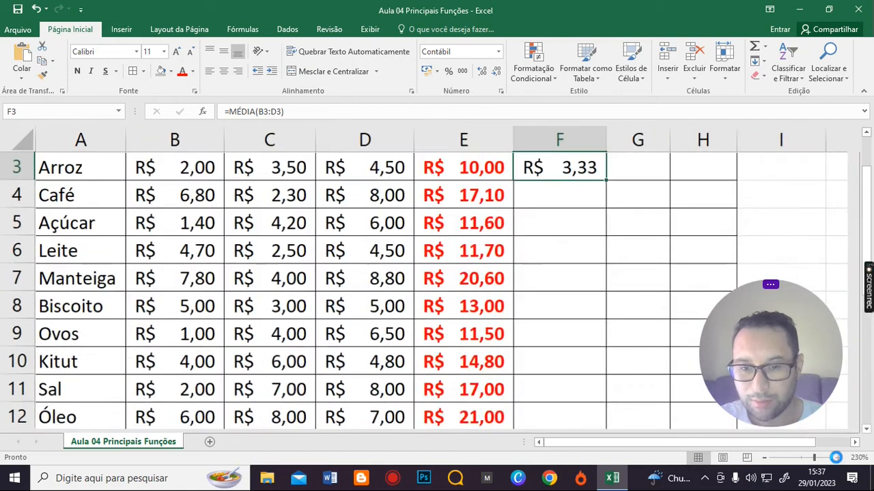
left_click(837, 458)
left_click(837, 457)
left_click_drag(657, 443, 778, 449)
scroll(577, 308, "up", 1)
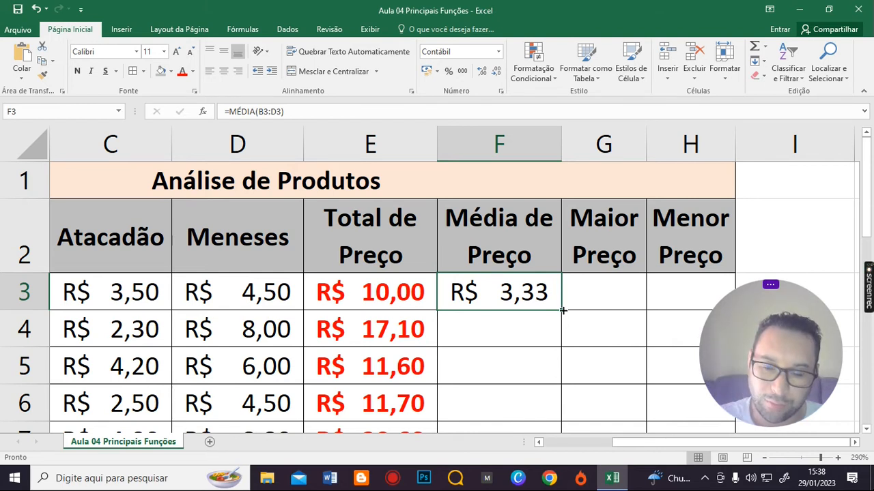
left_click_drag(562, 311, 524, 348)
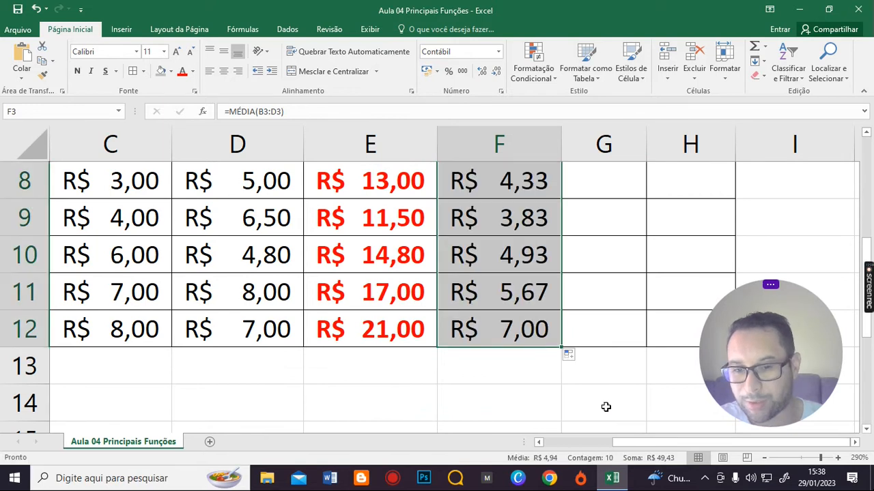
Step: Review the filled averages in column F and check the range used by the MÉDIA formula in F3
left_click(764, 459)
left_click(764, 458)
left_click(765, 458)
left_click(765, 458)
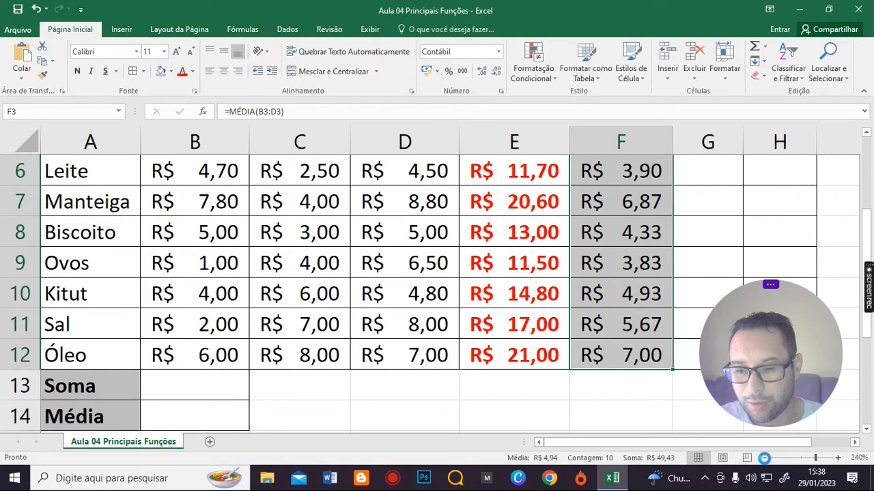
left_click(764, 458)
scroll(638, 379, "up", 2)
left_click(764, 458)
left_click(765, 458)
left_click(765, 458)
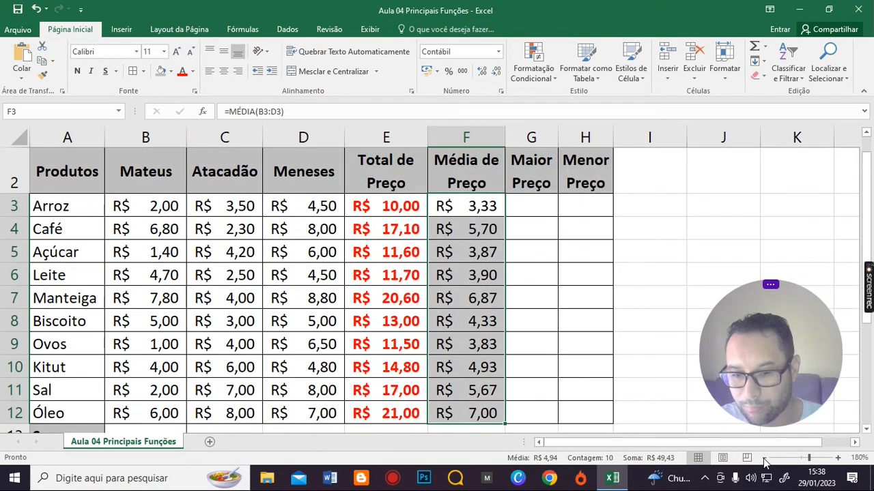
left_click(570, 292)
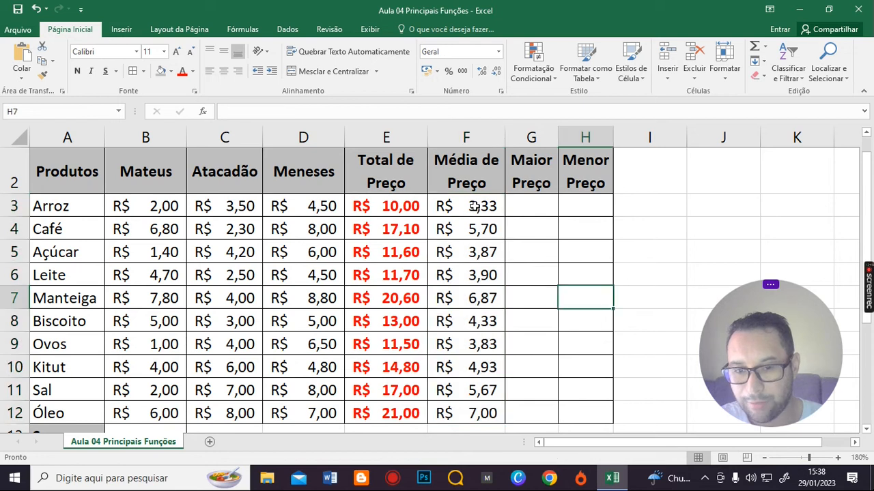
left_click_drag(471, 206, 474, 232)
left_click(530, 295)
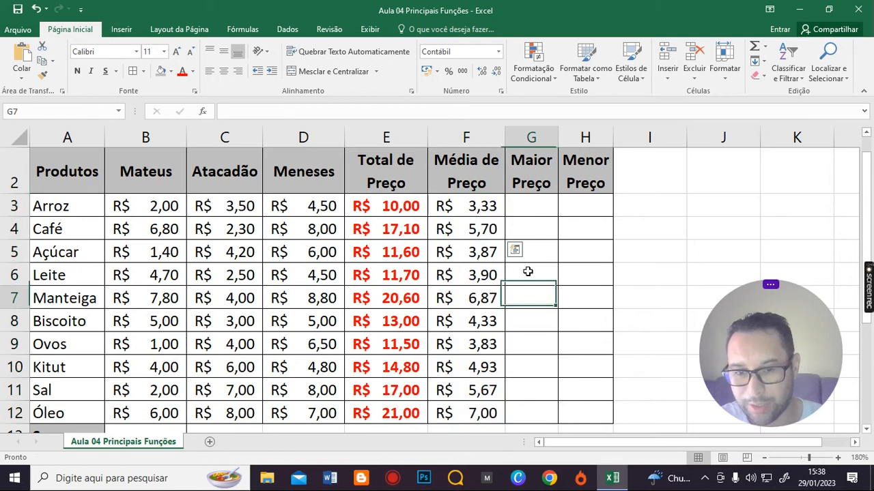
double_click(471, 206)
key("Escape")
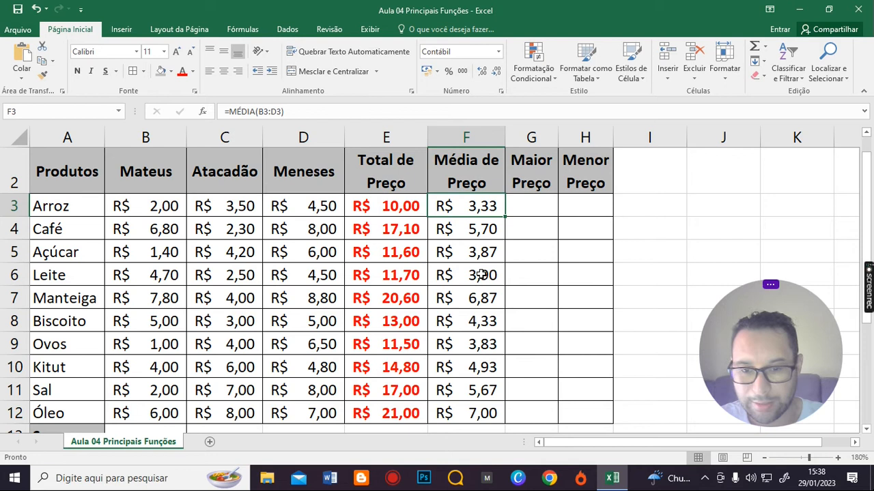
Step: Make the averages in F3:F12 bold with a blue theme font color
left_click_drag(471, 203, 471, 409)
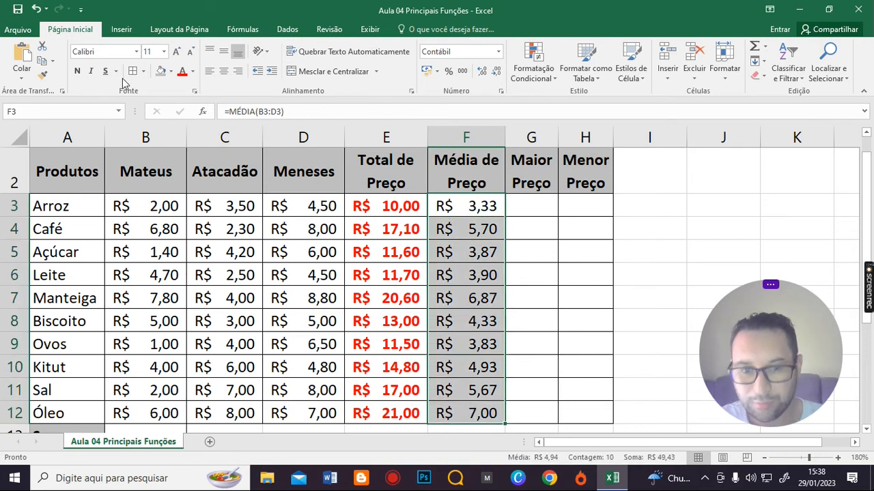
left_click(77, 73)
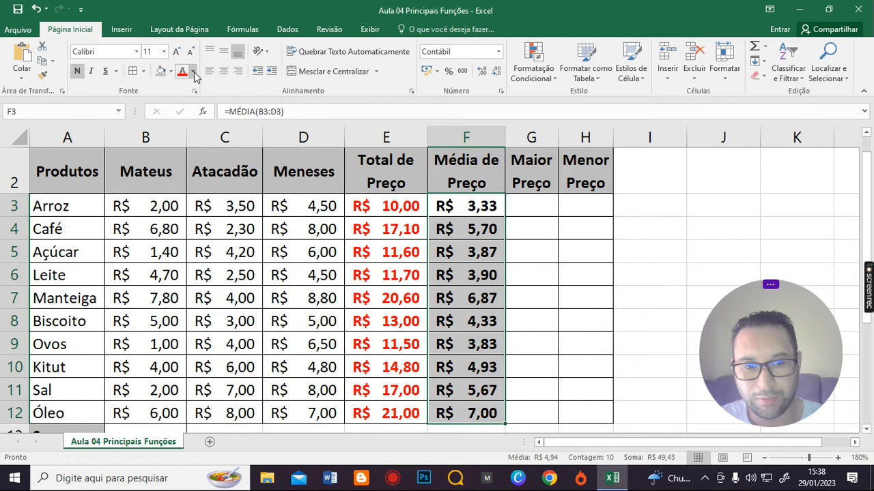
left_click(193, 71)
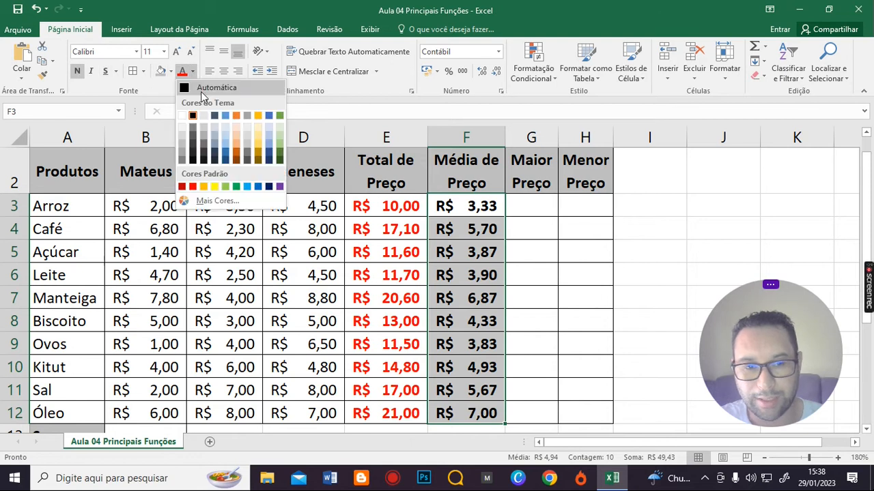
left_click(269, 116)
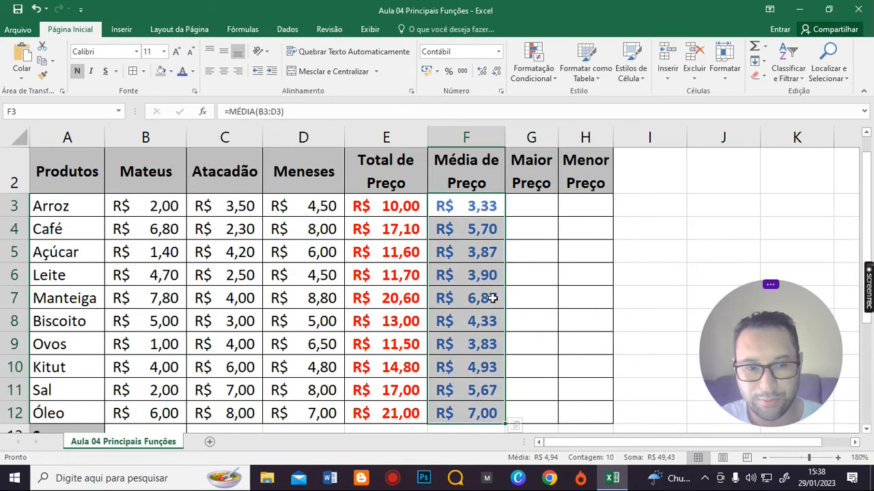
Step: Enter the formula =MÁXIMO(B3:D3) in G3 to find the highest price of Arroz
left_click(520, 204)
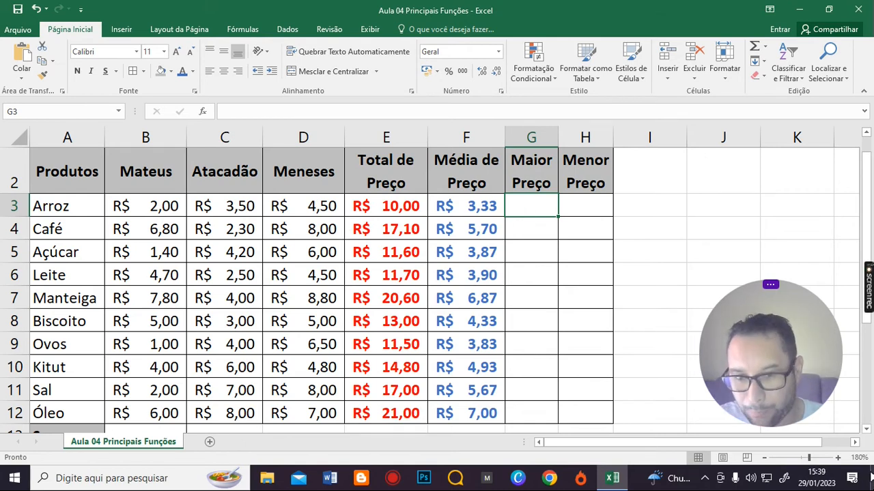
left_click(837, 458)
left_click(838, 459)
left_click(838, 459)
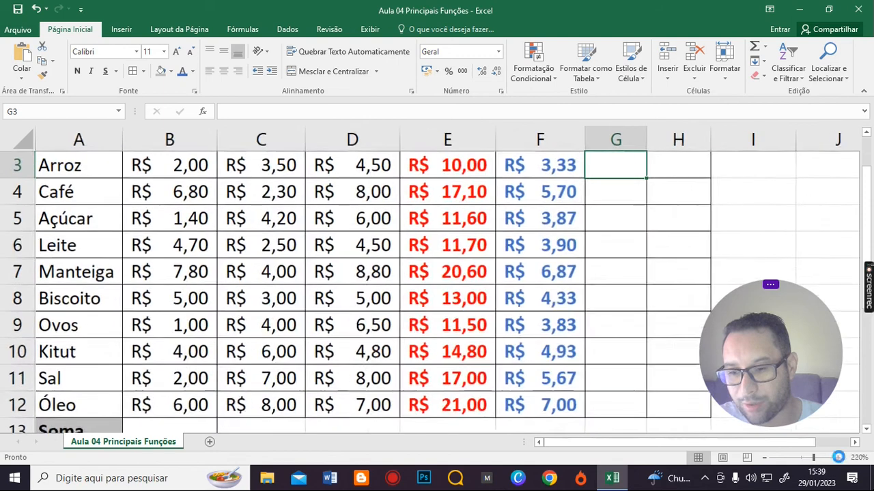
left_click(838, 459)
left_click(838, 458)
left_click(838, 459)
left_click(838, 459)
scroll(830, 459, "up", 1)
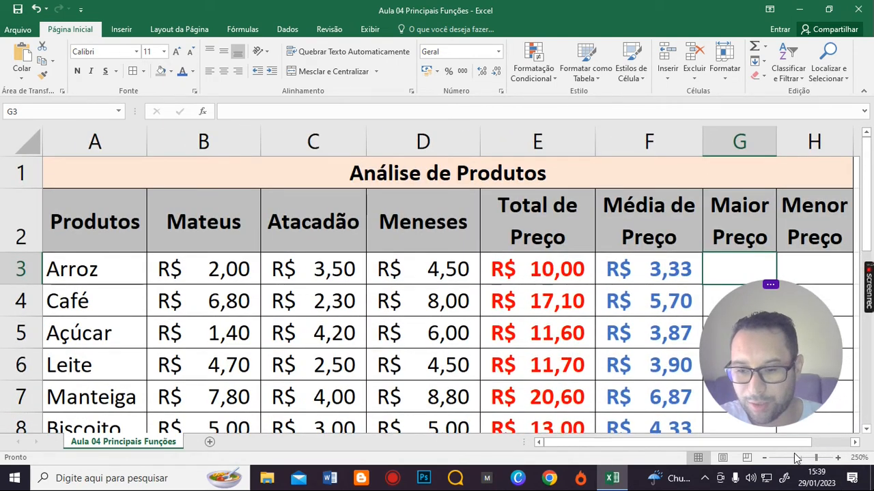
scroll(693, 300, "right", 1)
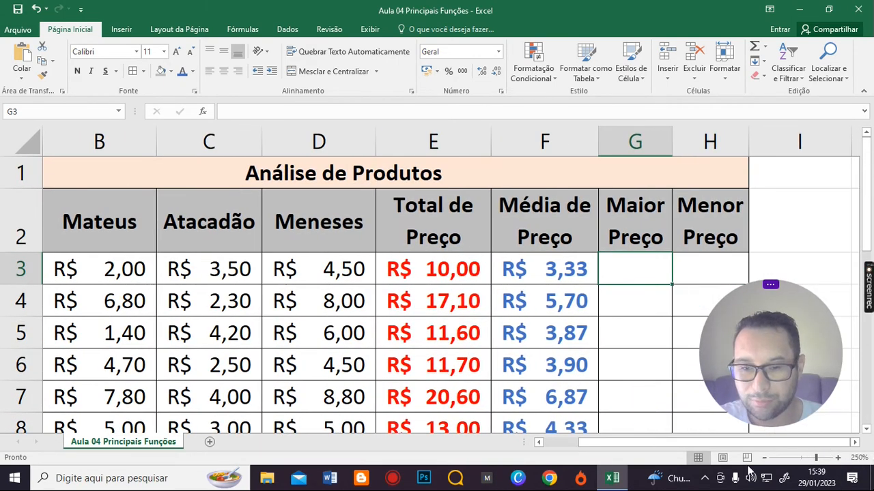
left_click(856, 443)
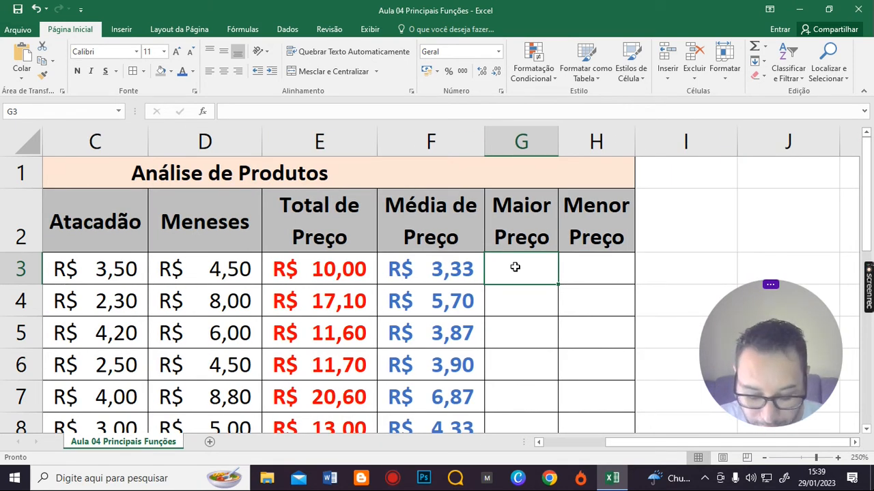
type("=")
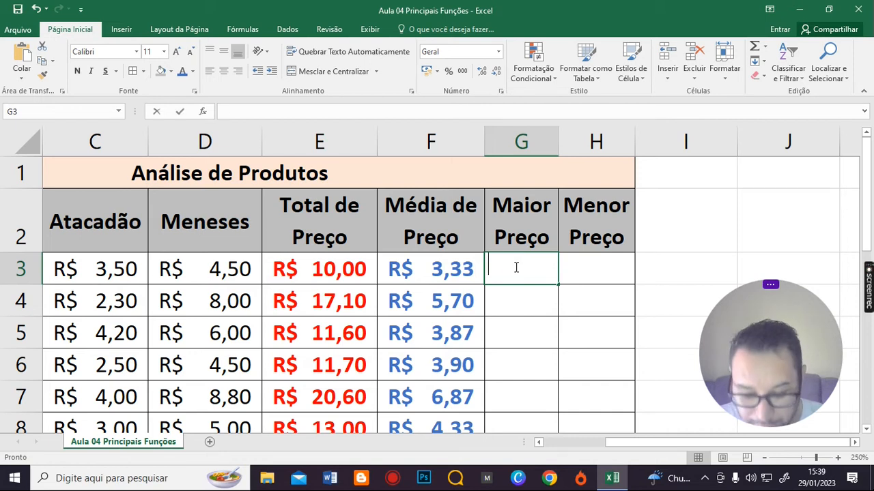
type("m")
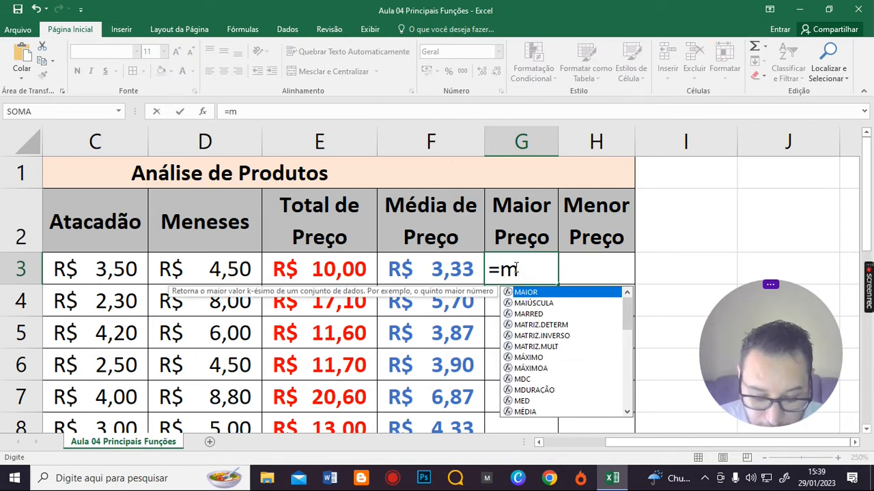
type("á")
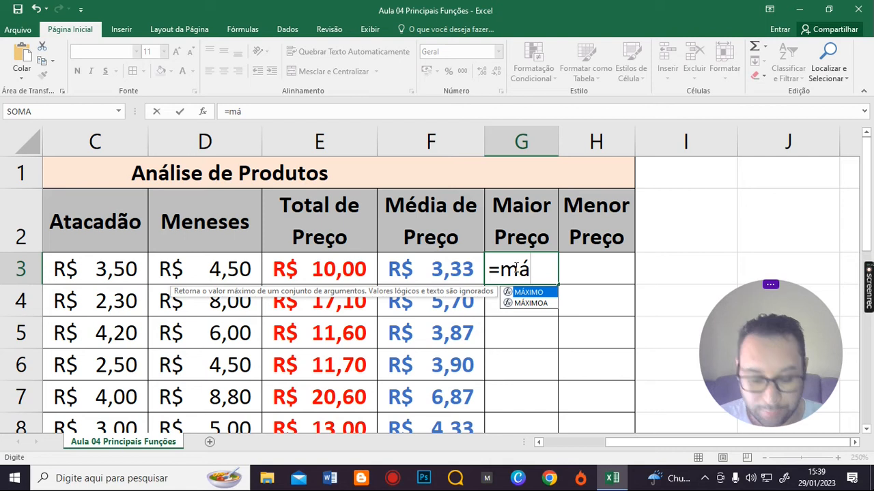
key("Tab")
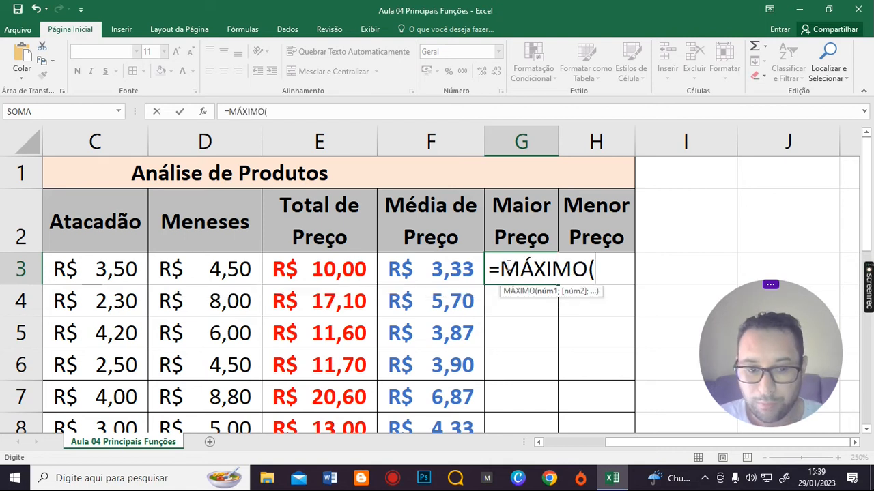
left_click(103, 271)
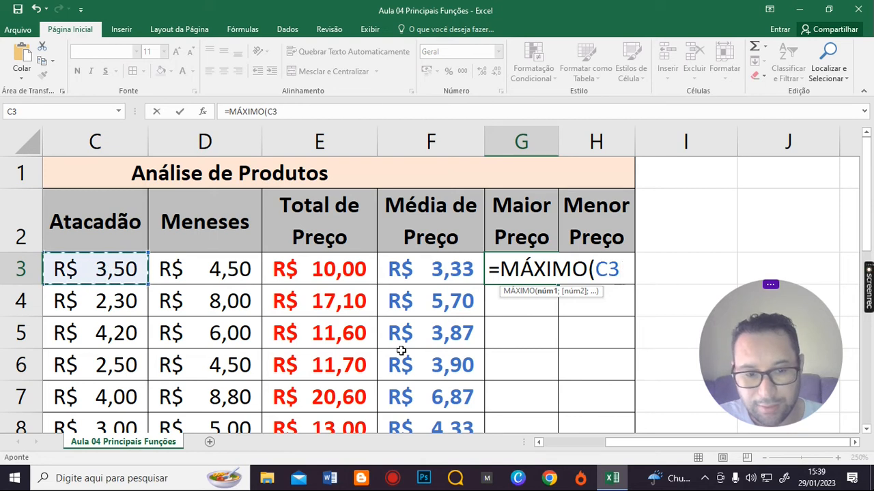
left_click_drag(657, 443, 629, 448)
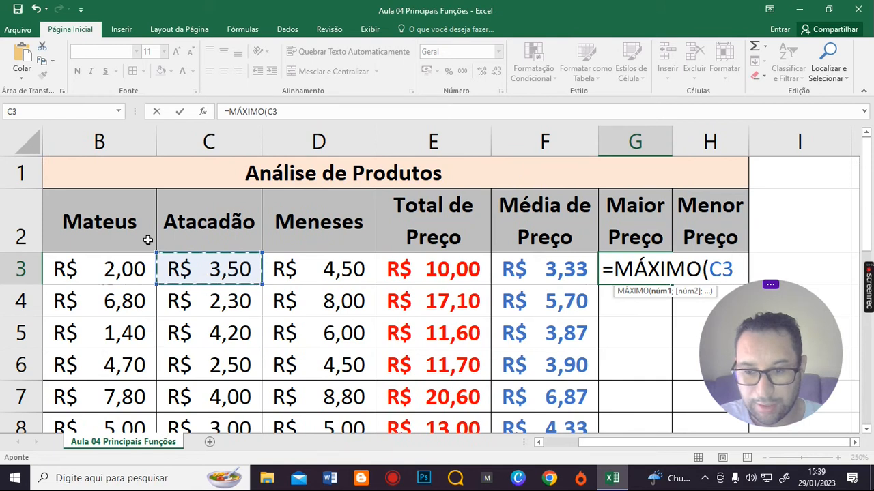
left_click(97, 266)
left_click_drag(96, 266, 282, 273)
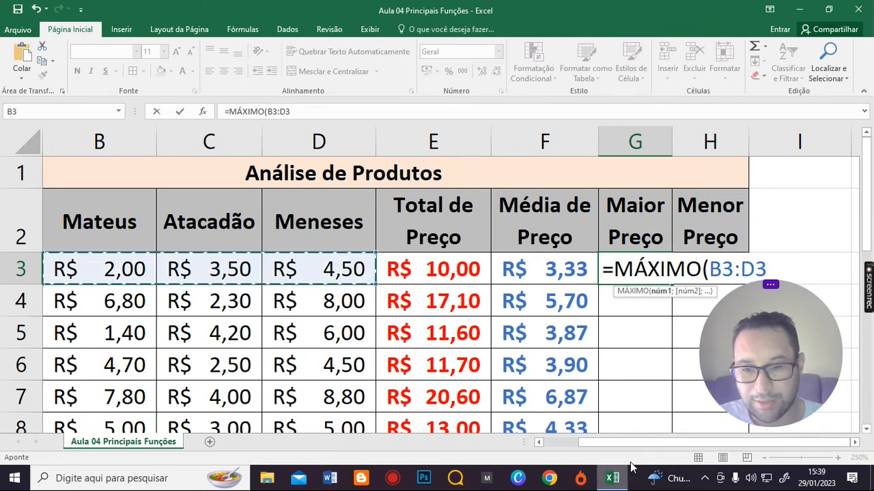
left_click_drag(113, 268, 297, 275)
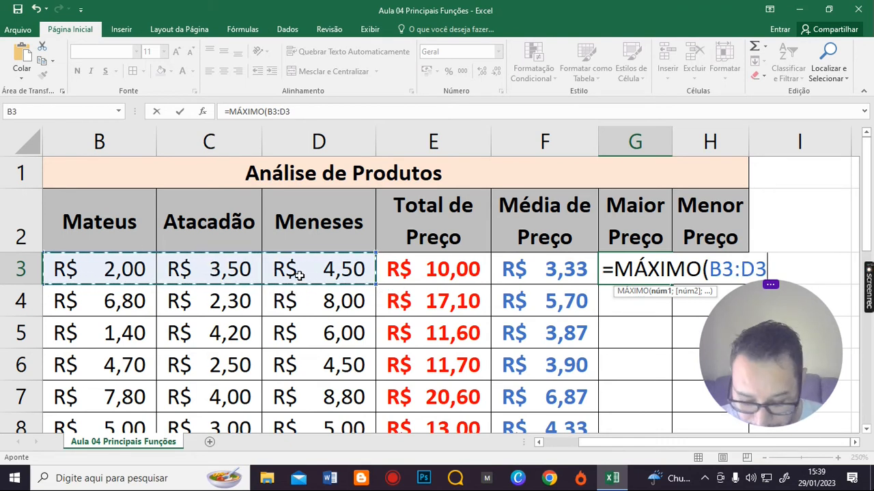
type(")")
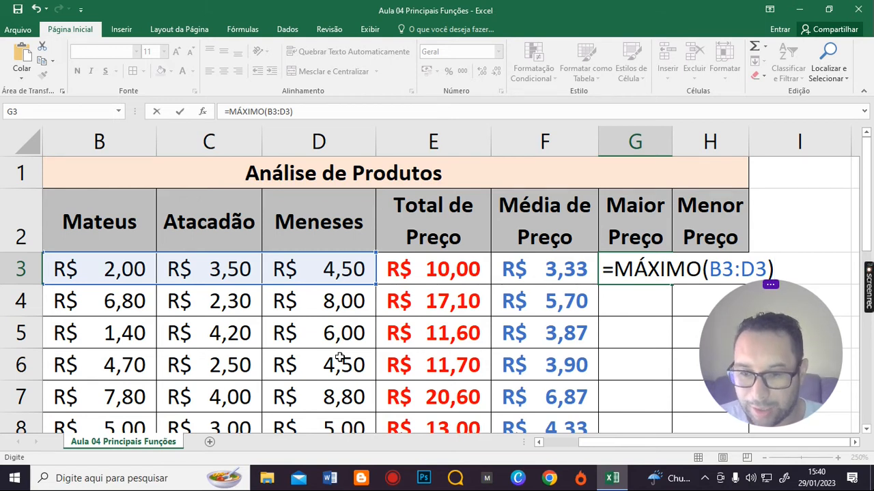
key("Return")
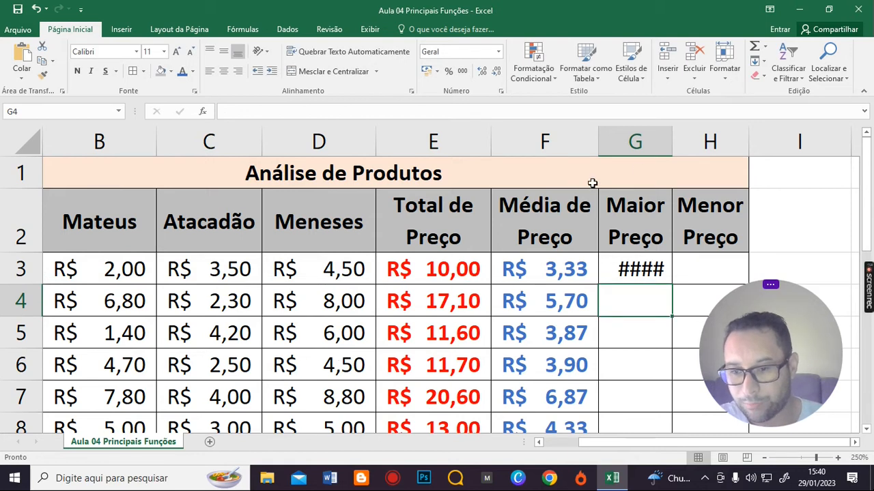
Step: Widen column G to fit its values and copy the MÁXIMO formula from G3 down through G12
left_click_drag(669, 140, 705, 138)
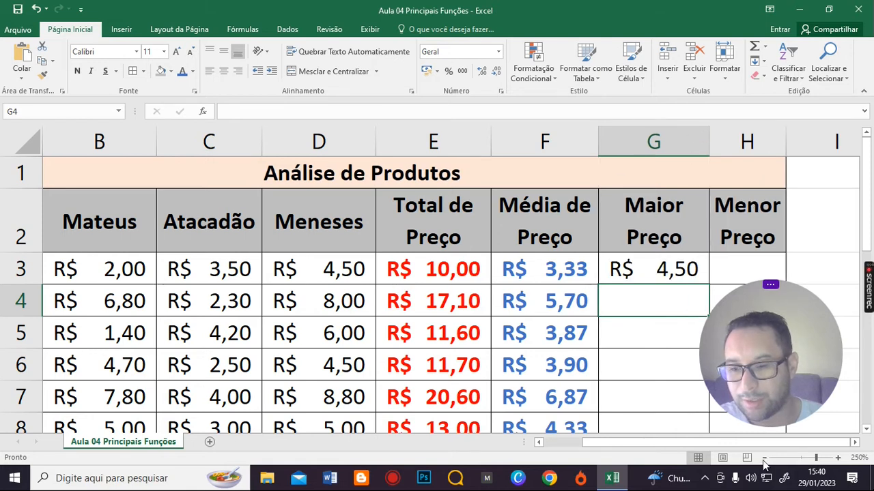
left_click(854, 442)
left_click(854, 443)
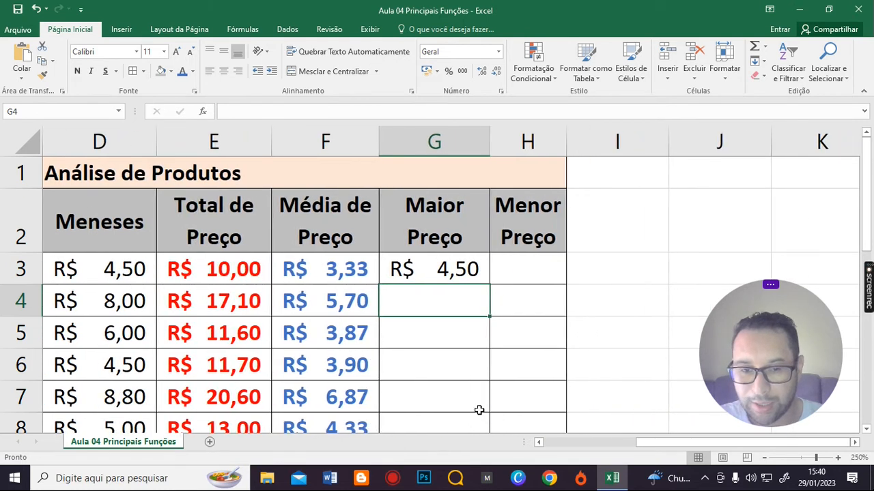
left_click(429, 272)
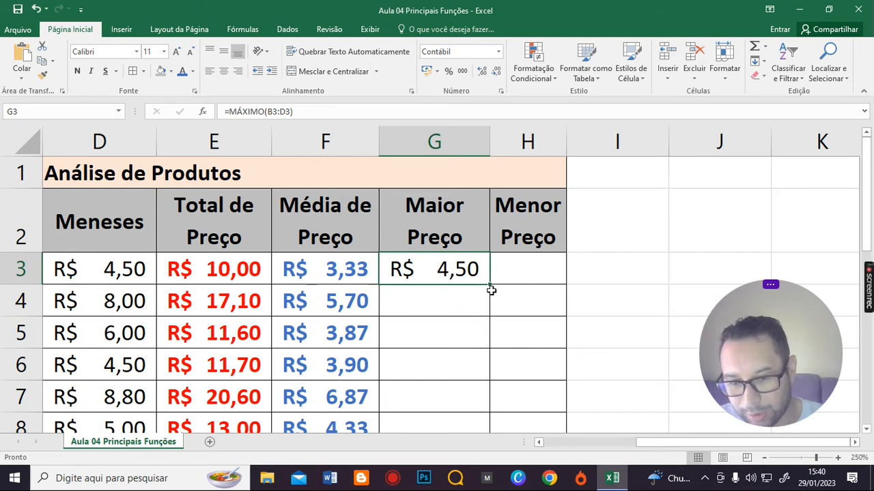
left_click_drag(488, 285, 456, 314)
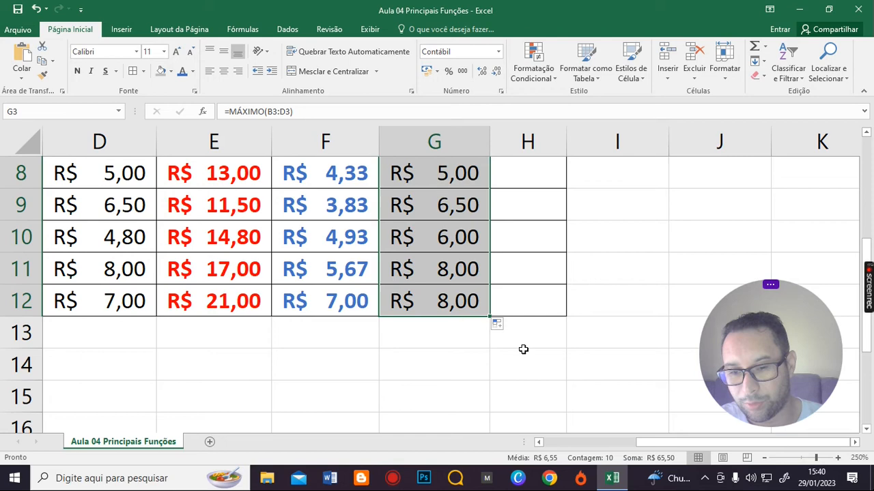
Step: Make the highest prices in G3:G12 bold
left_click(764, 459)
left_click(764, 458)
left_click(764, 459)
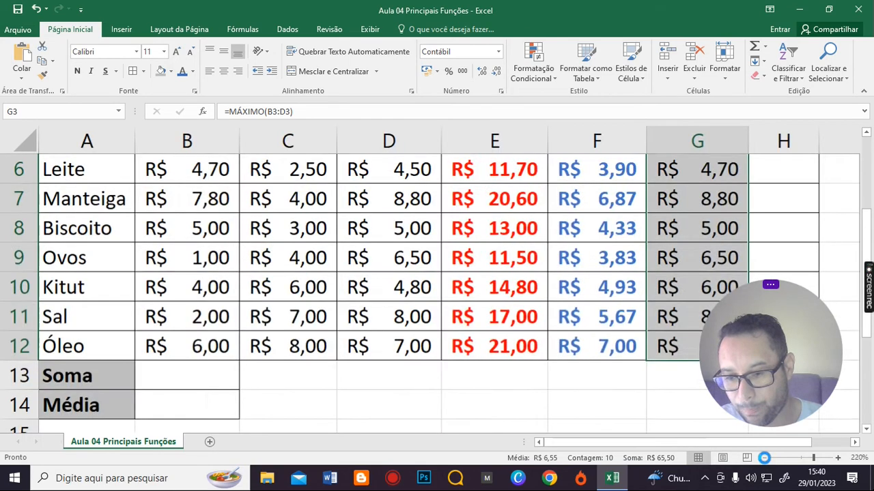
left_click(764, 458)
left_click(764, 458)
left_click(764, 459)
left_click(765, 458)
left_click(764, 459)
left_click(765, 458)
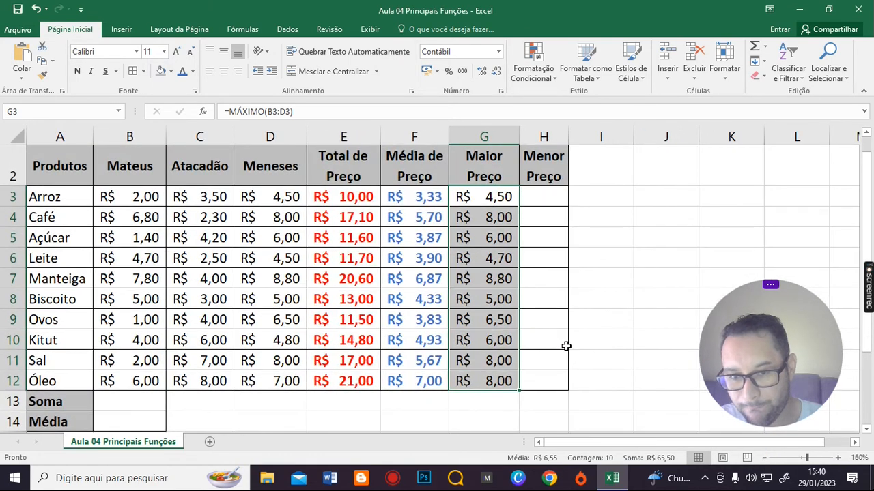
left_click(76, 71)
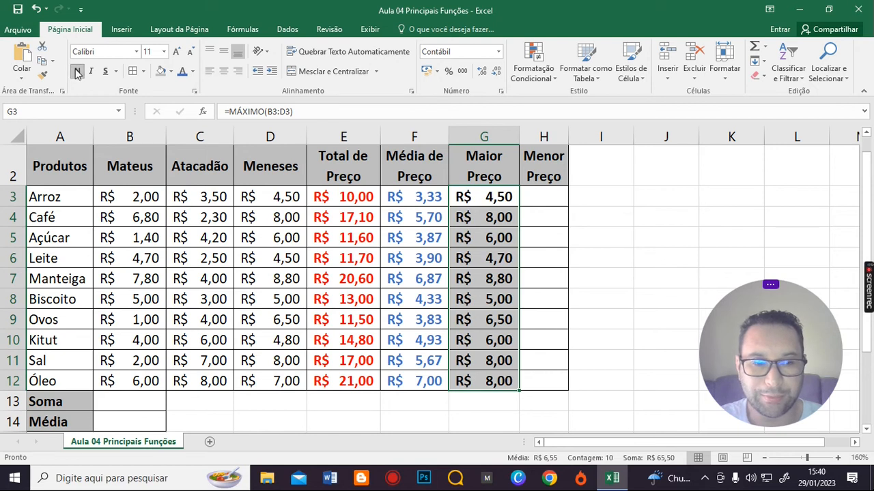
left_click(617, 243)
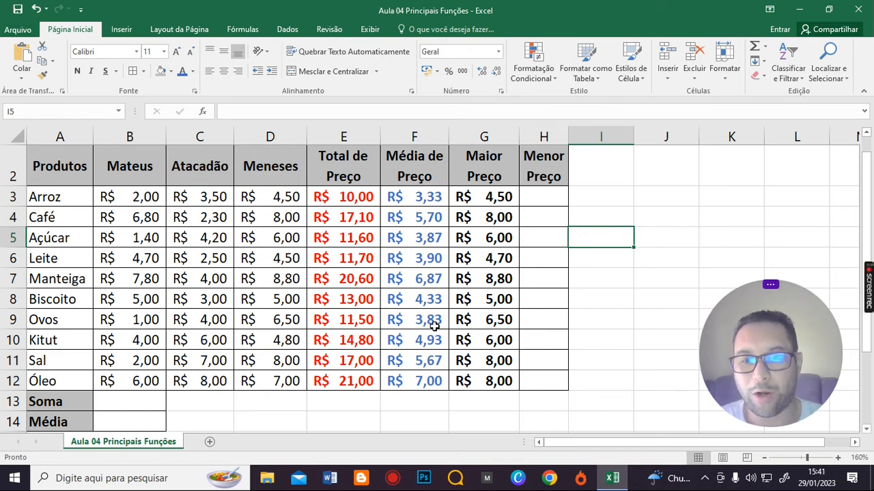
Step: Enter the formula =MÍNIMO(B3:D3) in H3 to find the lowest price of Arroz
left_click(838, 459)
left_click(838, 459)
left_click(838, 458)
left_click(838, 459)
left_click(838, 458)
left_click(838, 459)
left_click(838, 459)
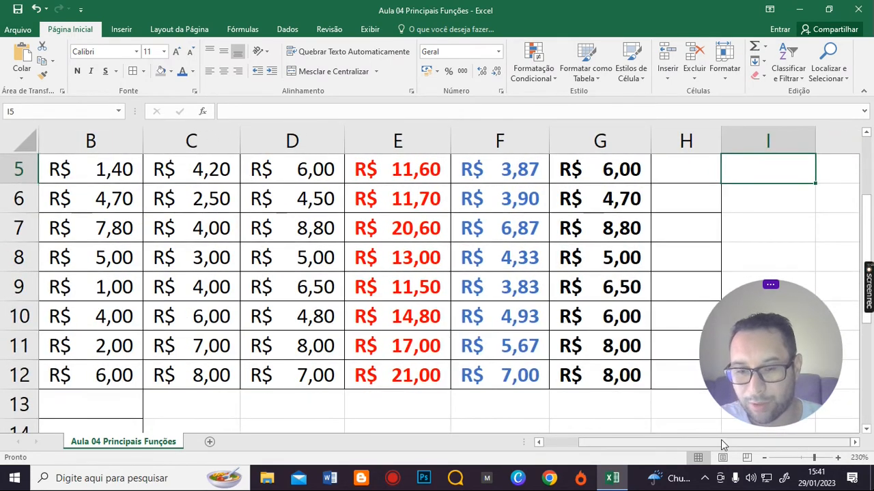
scroll(635, 397, "up", 1)
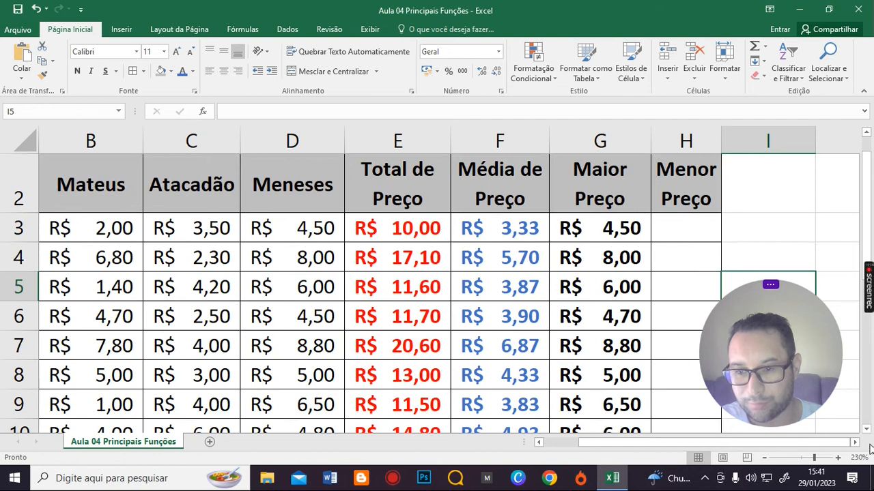
scroll(870, 448, "right", 2)
left_click(486, 233)
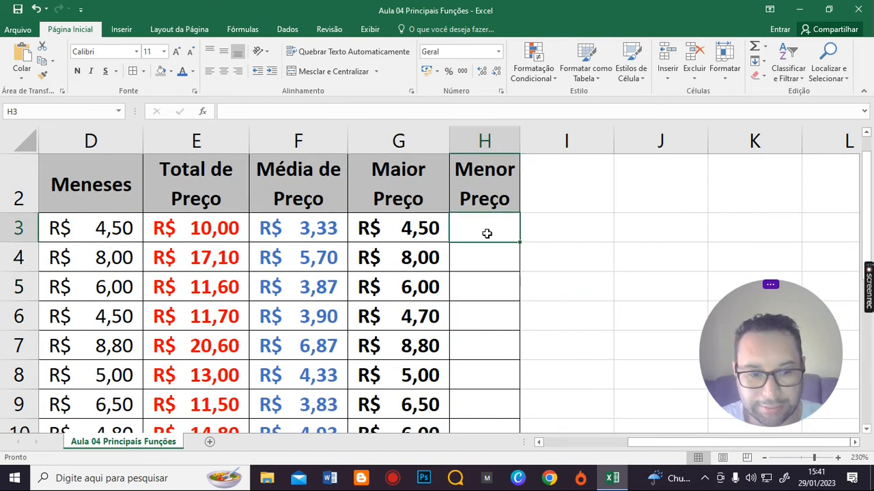
type("=")
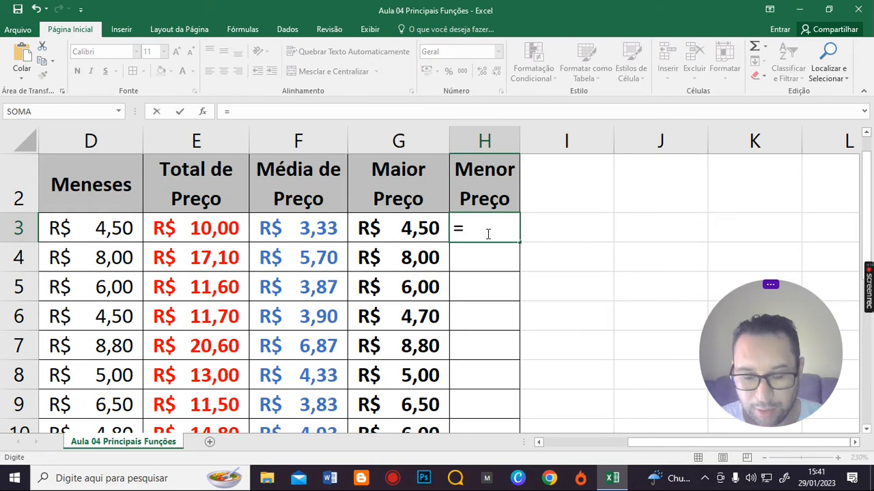
type("m")
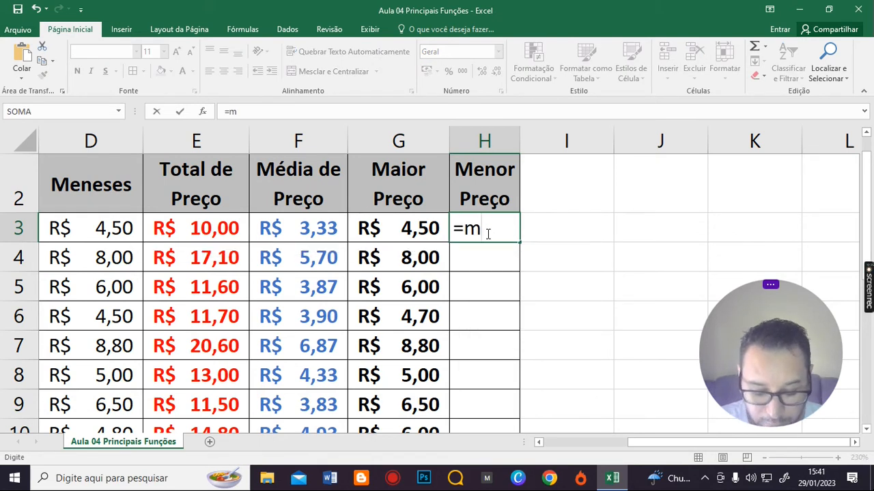
type("í")
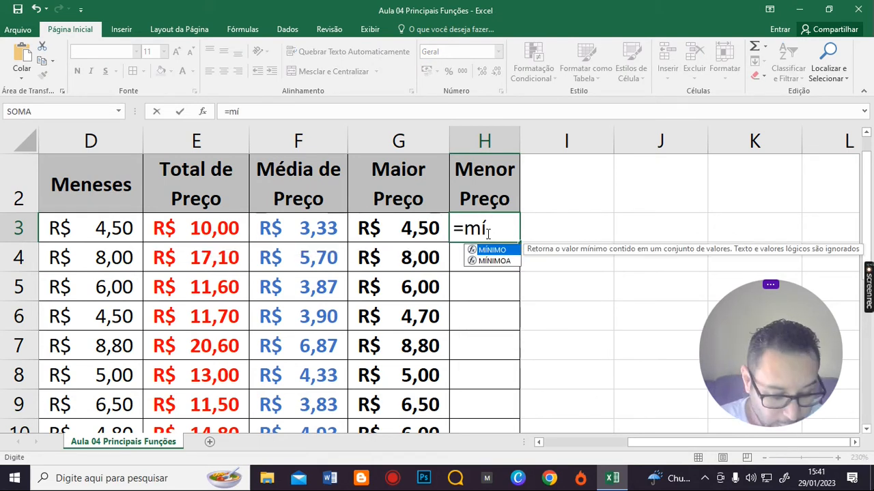
key("Tab")
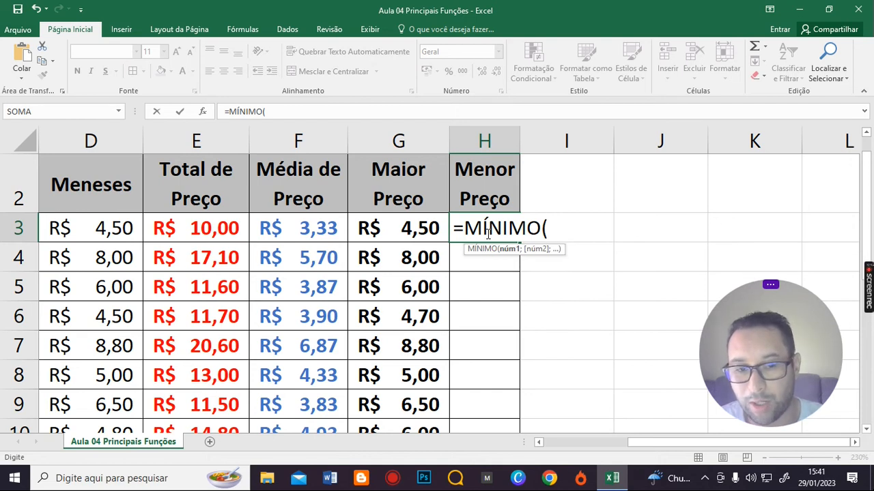
left_click_drag(650, 447, 610, 446)
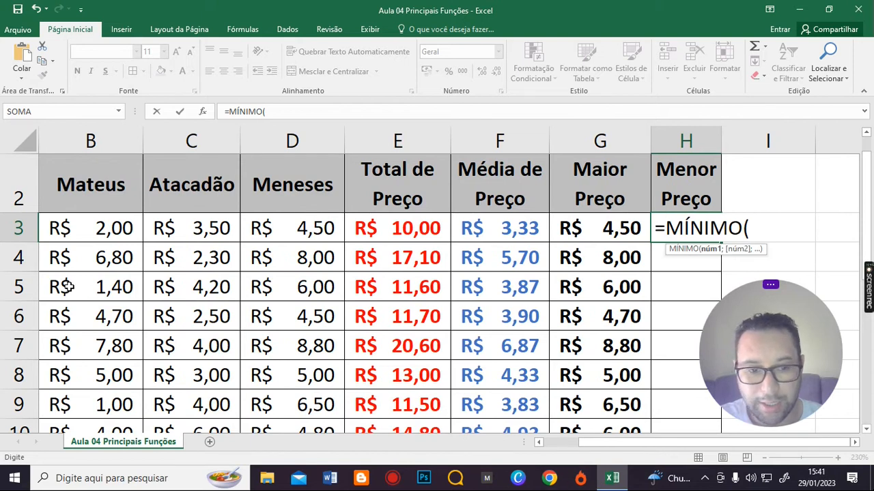
left_click(85, 230)
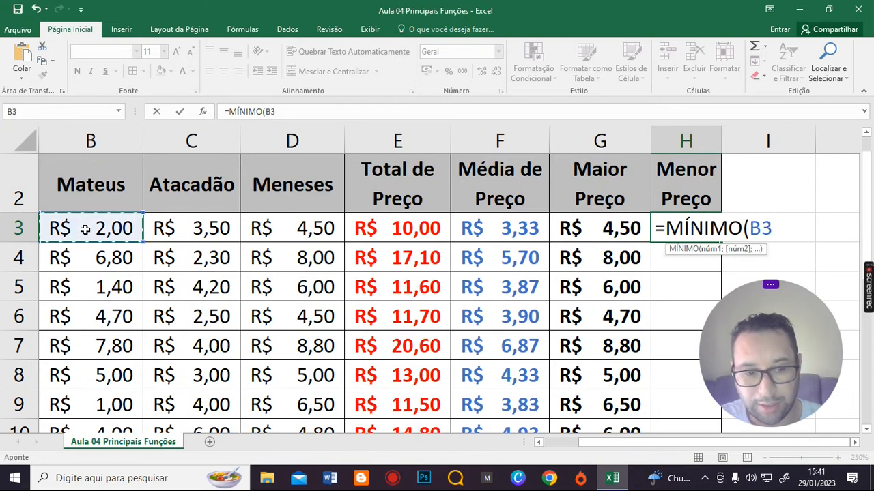
left_click_drag(85, 230, 285, 228)
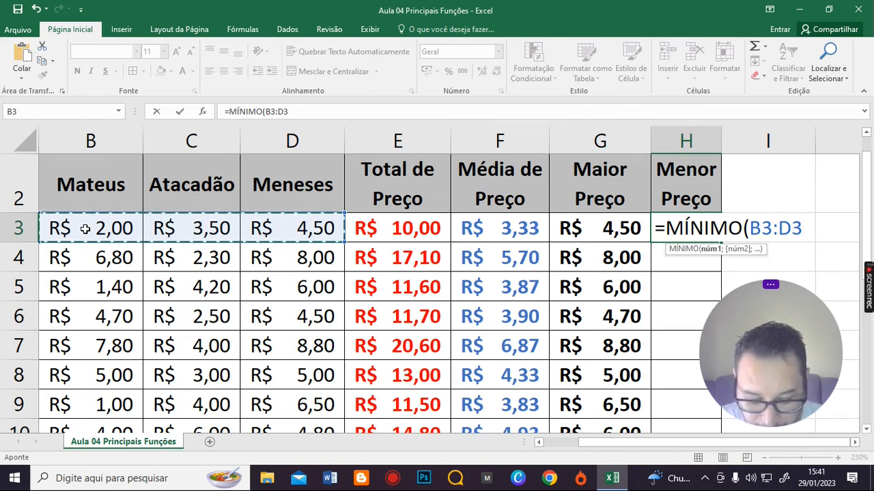
type(")")
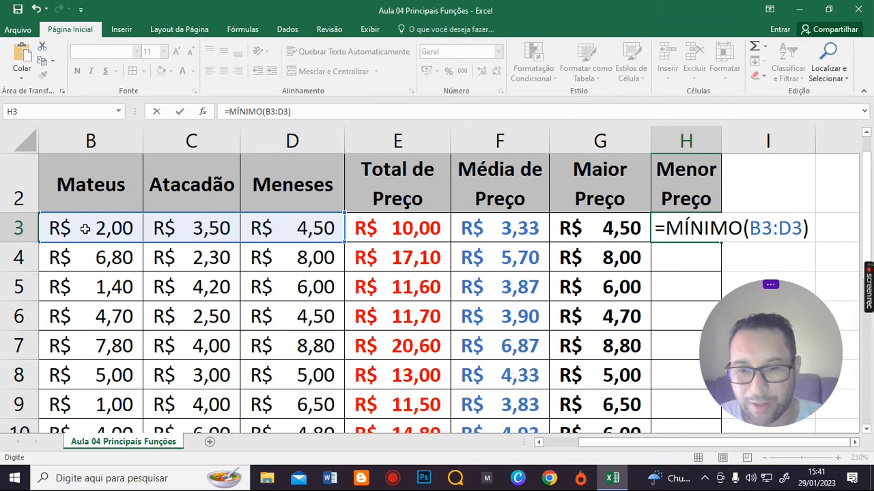
key("Return")
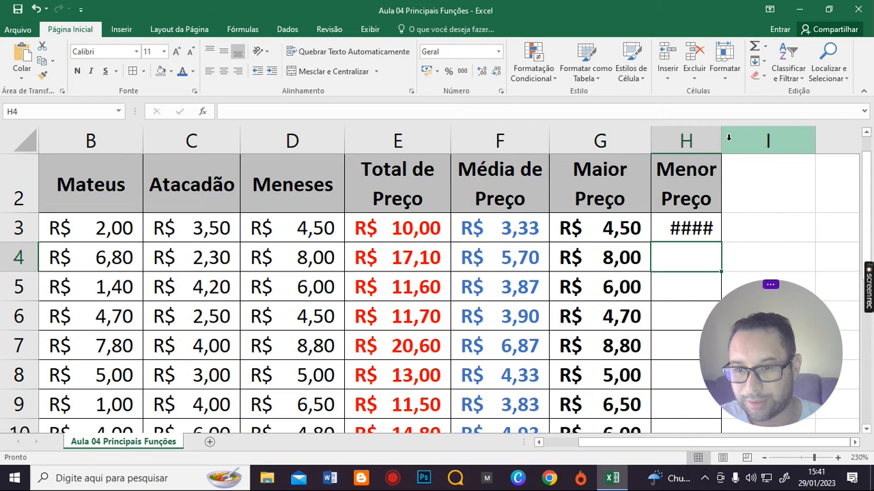
Step: Widen column H to fit its values and copy the MÍNIMO formula from H3 down through H12
left_click_drag(723, 139, 747, 135)
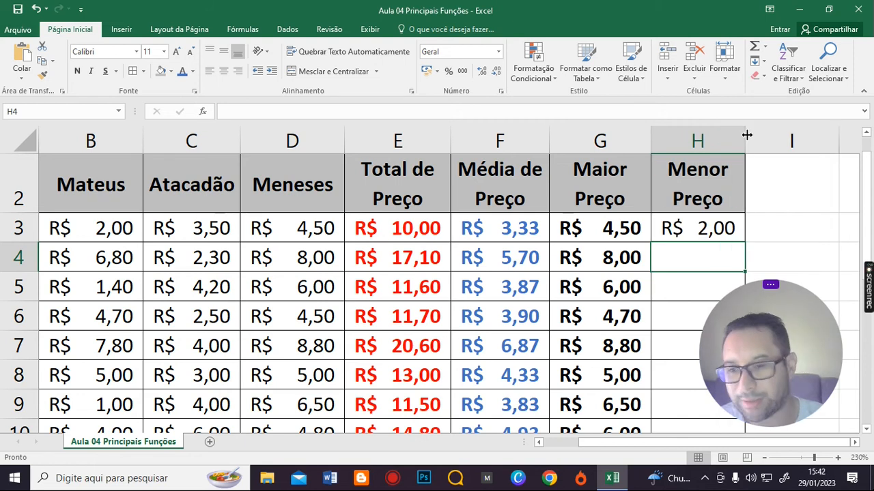
left_click(854, 442)
left_click(854, 442)
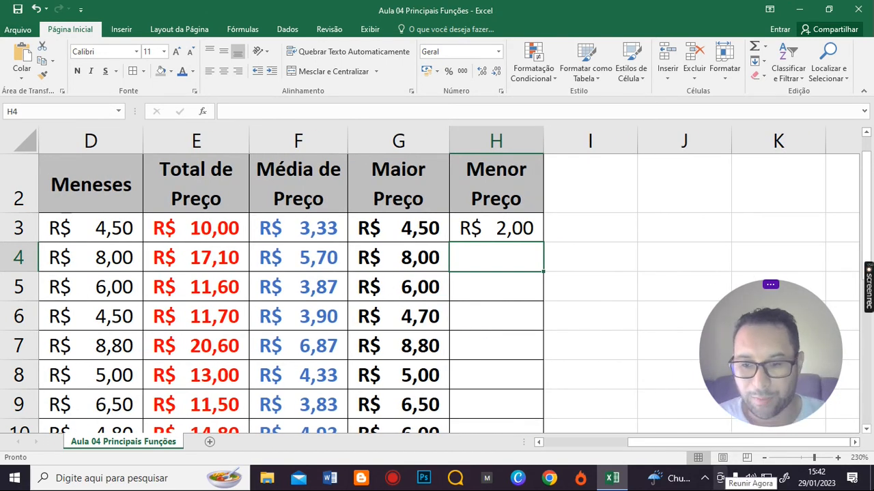
left_click(504, 228)
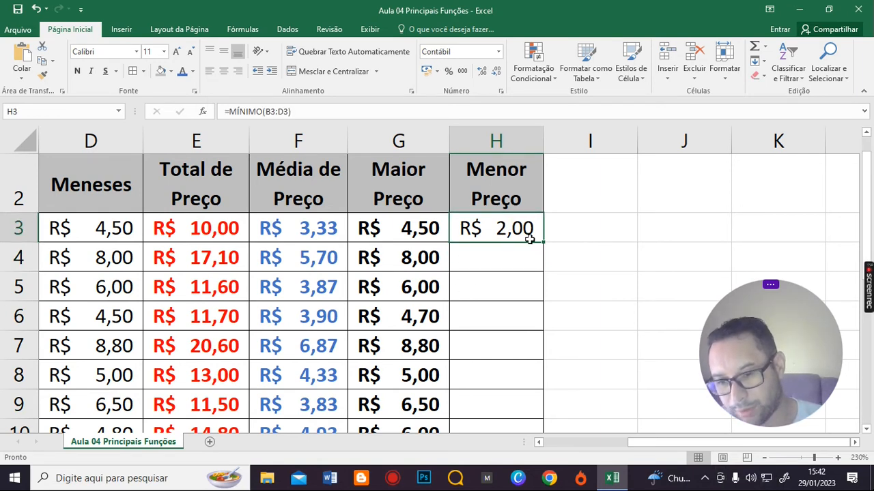
left_click(837, 457)
left_click(837, 457)
left_click(838, 457)
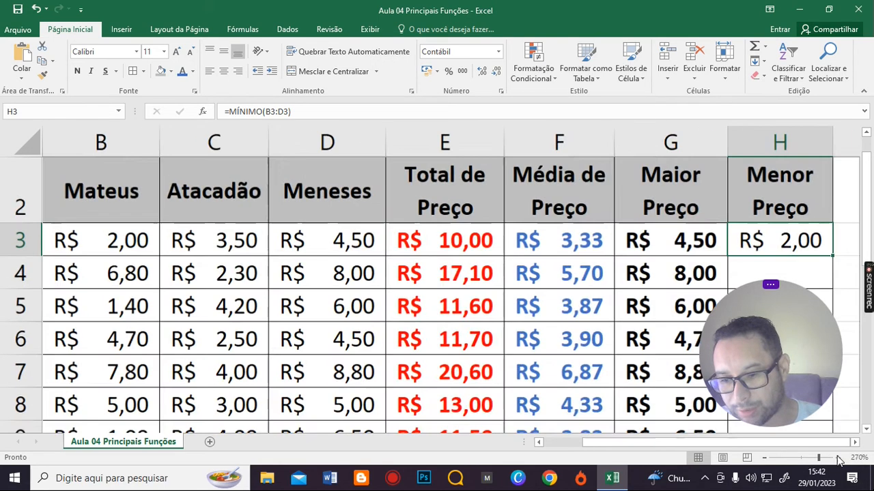
left_click(837, 457)
left_click(838, 457)
left_click(837, 457)
left_click(837, 457)
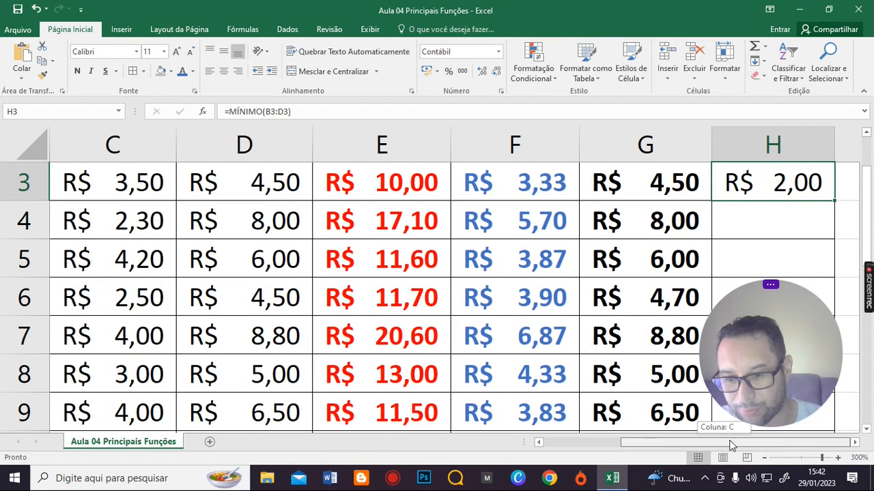
left_click(855, 443)
left_click(855, 443)
left_click(854, 443)
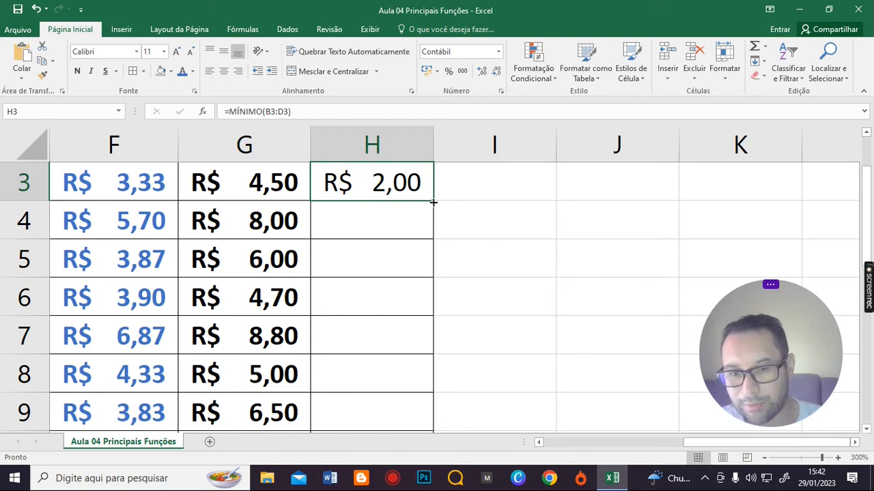
left_click_drag(433, 203, 385, 348)
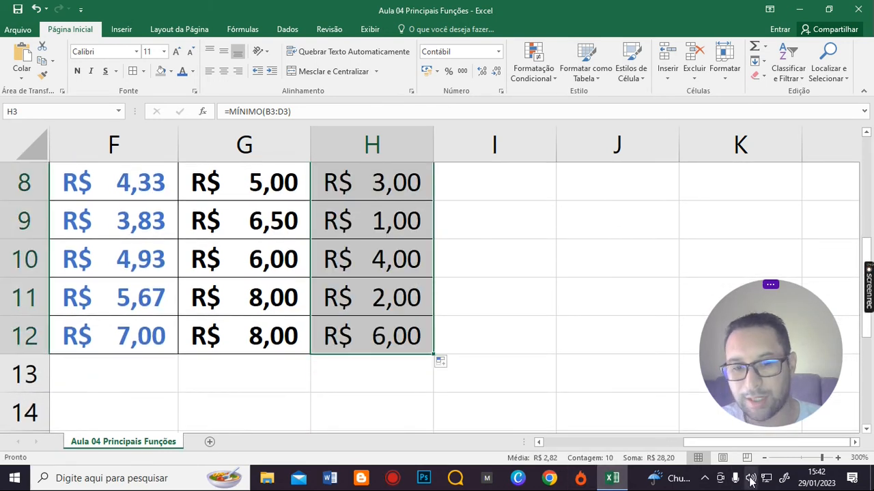
Step: Make the lowest prices in H3:H12 bold with a blue font color
left_click(763, 458)
left_click(764, 458)
left_click(763, 458)
left_click(764, 458)
left_click(764, 458)
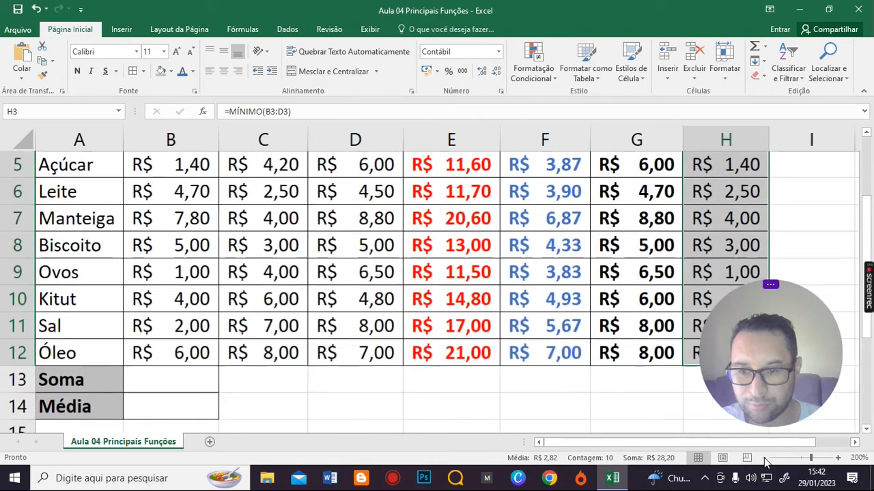
left_click(763, 458)
left_click(764, 458)
left_click(764, 458)
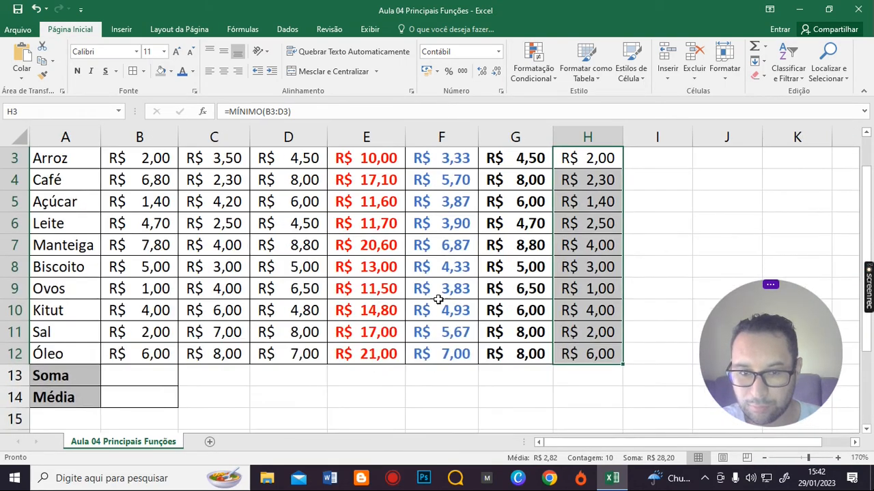
scroll(437, 299, "up", 1)
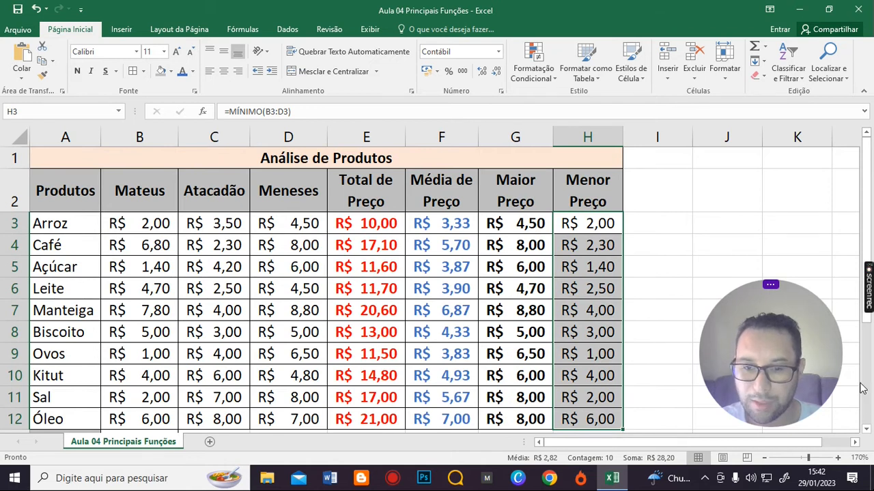
left_click(867, 428)
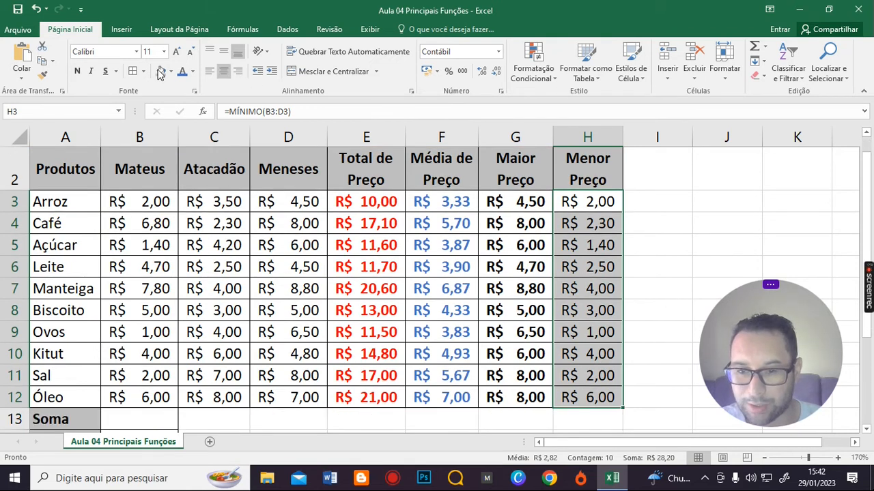
left_click(77, 72)
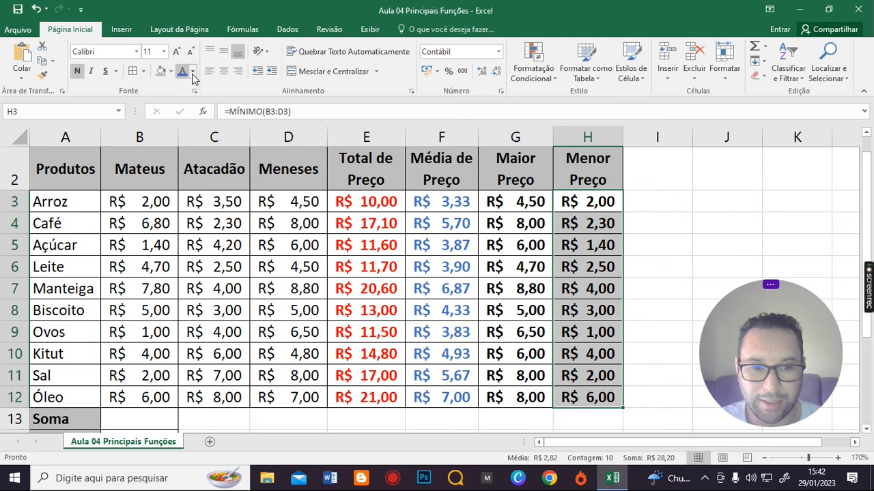
left_click(193, 71)
left_click(182, 73)
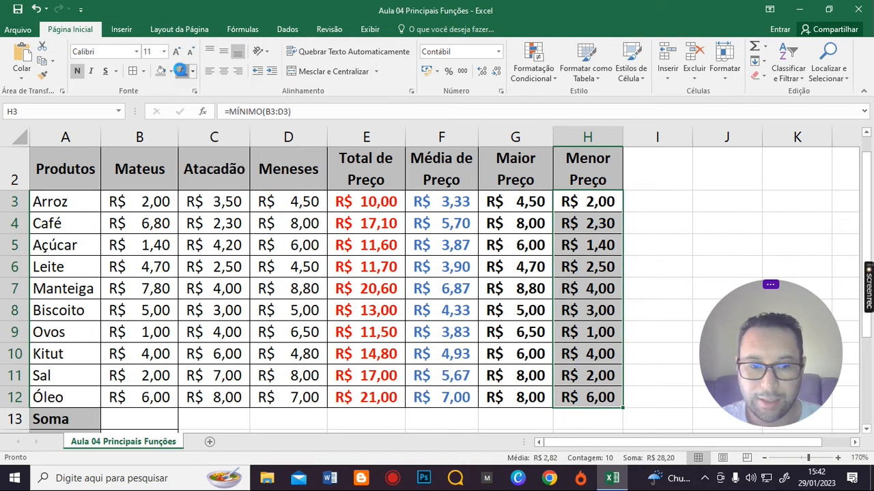
left_click(715, 226)
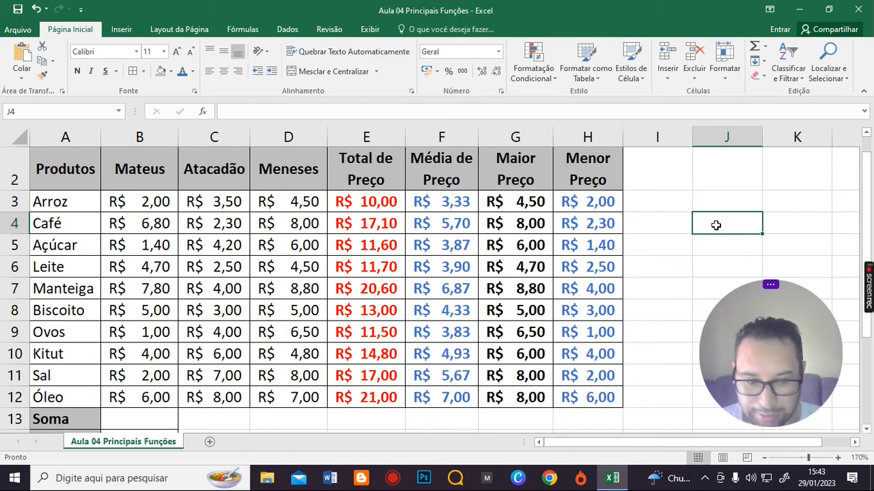
Step: Enter the formula =SOMA(B3:B12) in B13 to add up the Mateus prices
scroll(165, 268, "down", 1)
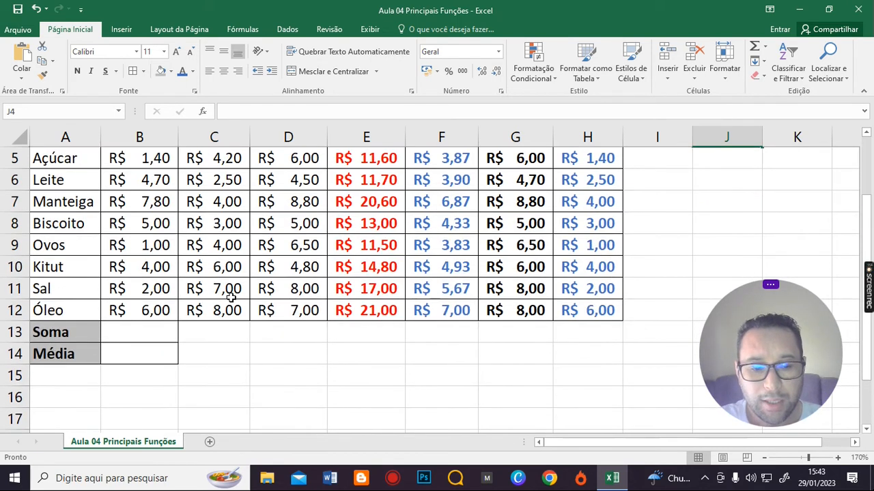
scroll(231, 295, "up", 2)
scroll(215, 376, "down", 1)
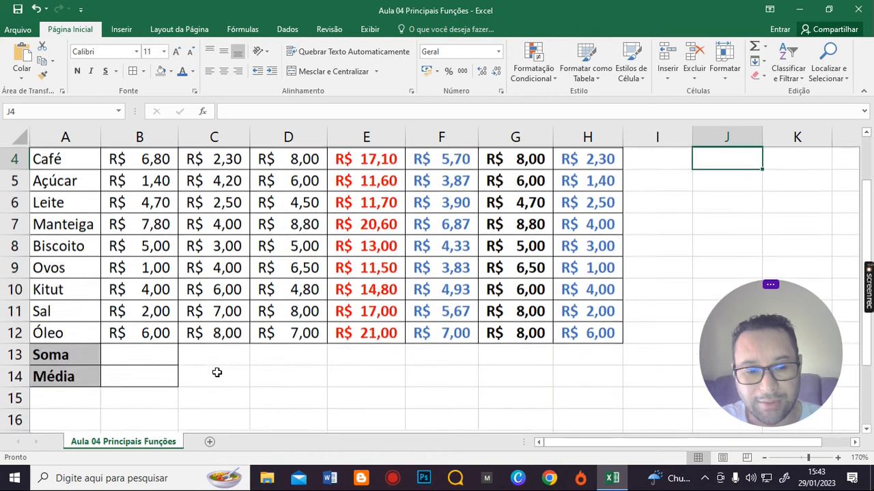
left_click(155, 356)
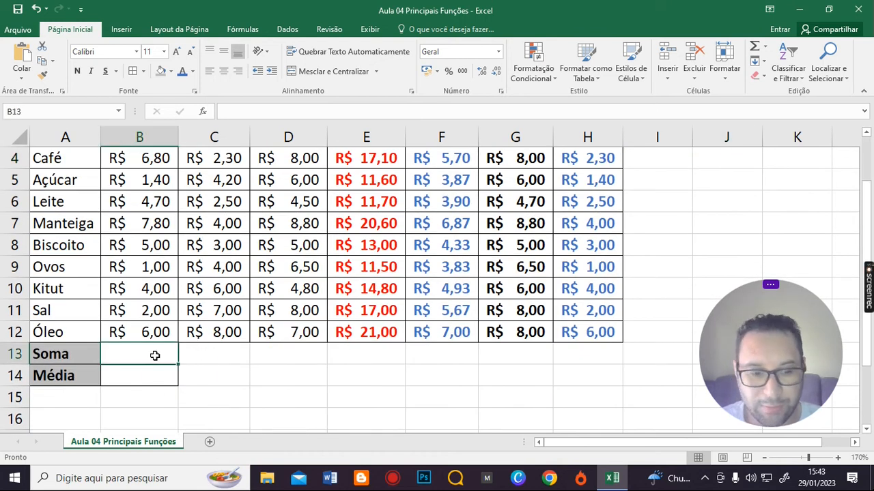
type("=soma")
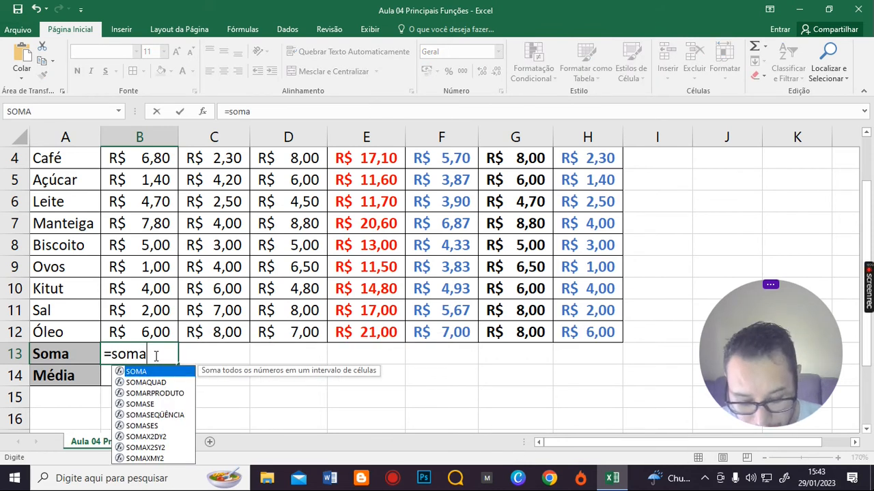
type("(")
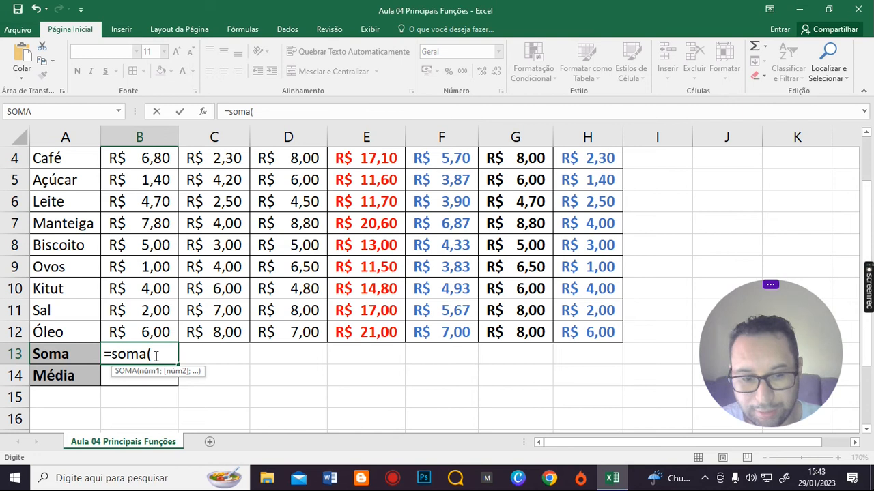
scroll(156, 356, "up", 1)
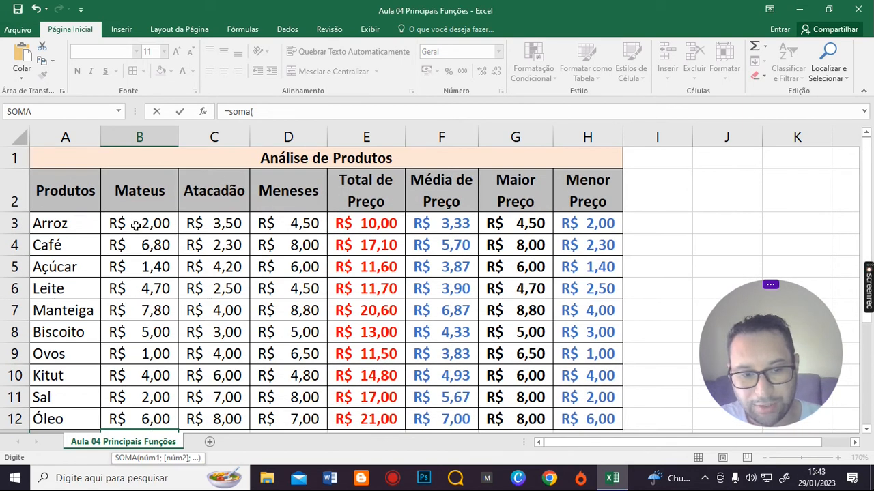
mouse_move(137, 226)
left_mouse_down()
mouse_move(164, 480)
mouse_move(156, 356)
left_mouse_up()
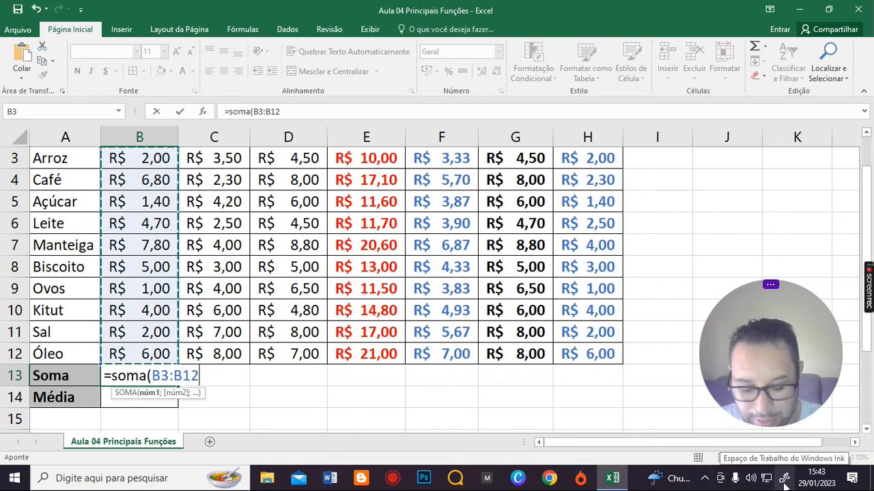
type(")")
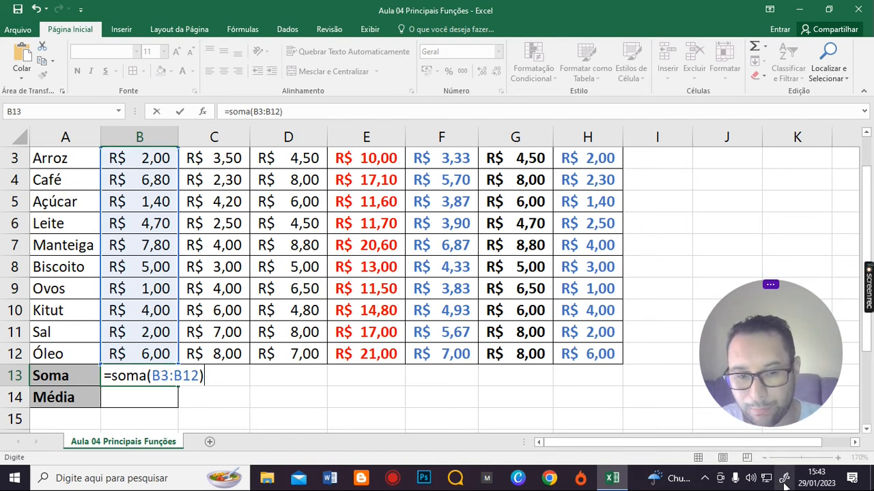
key("Return")
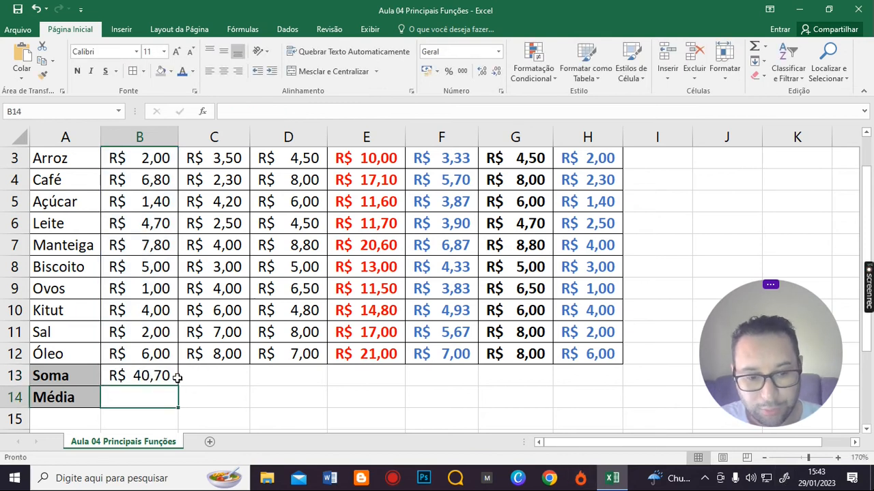
Step: Format the Soma value in B13 with a red font color and bold
left_click(136, 372)
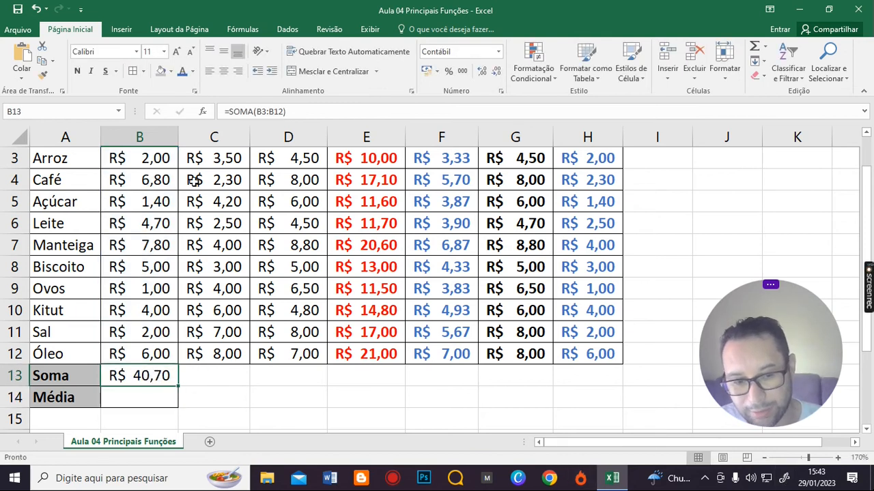
left_click(192, 71)
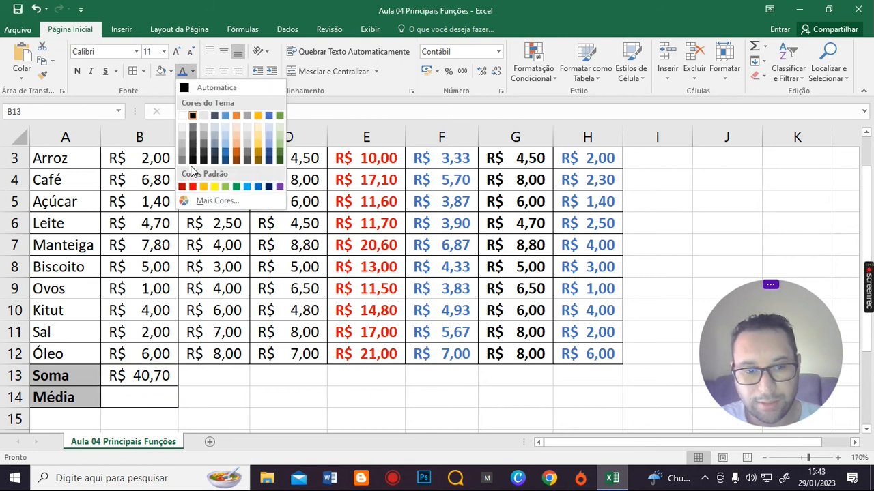
left_click(192, 186)
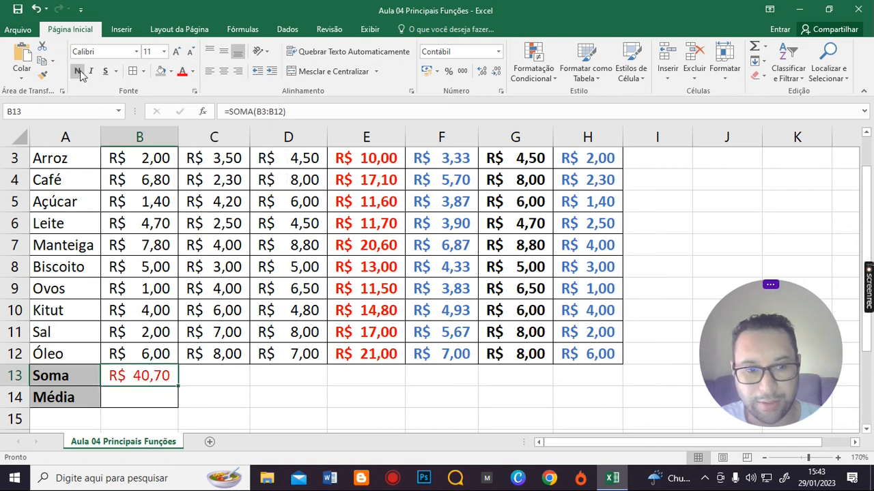
left_click(278, 411)
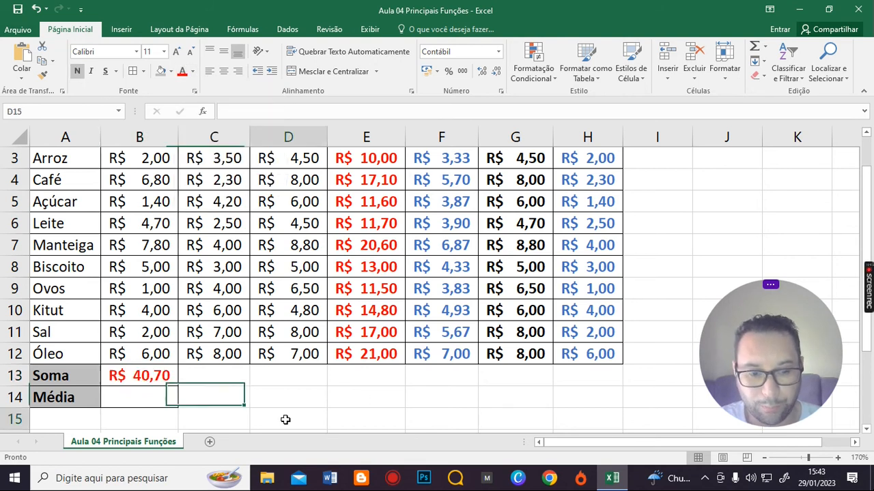
left_click(146, 372)
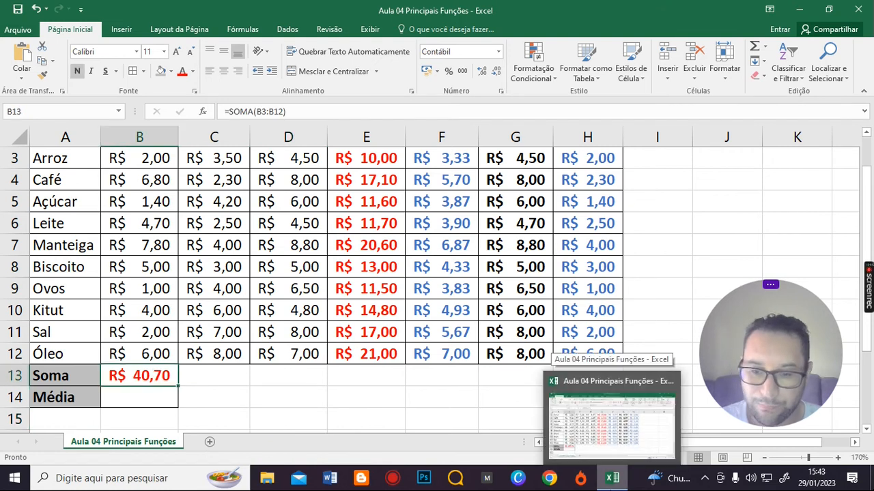
Step: Enter the formula =MÉDIA(B3:B12) in B14 to average the Mateus prices
left_click(156, 397)
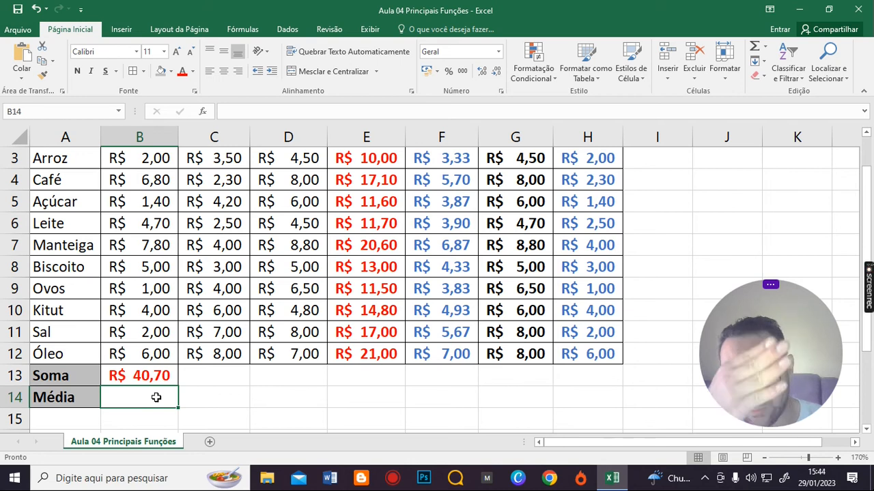
type("=")
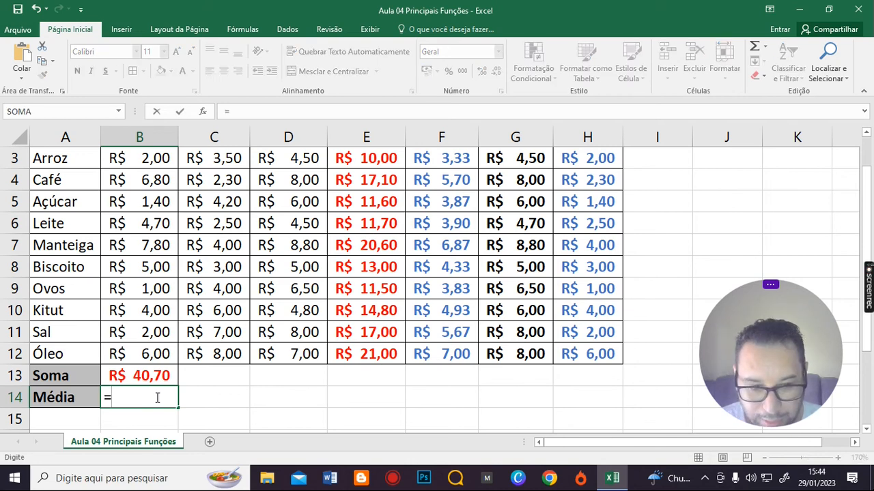
type("me")
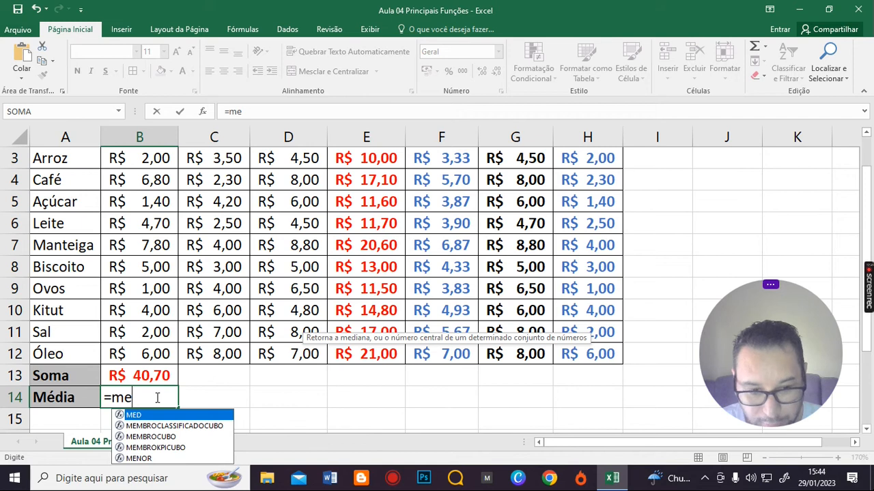
key("BackSpace")
type("éd")
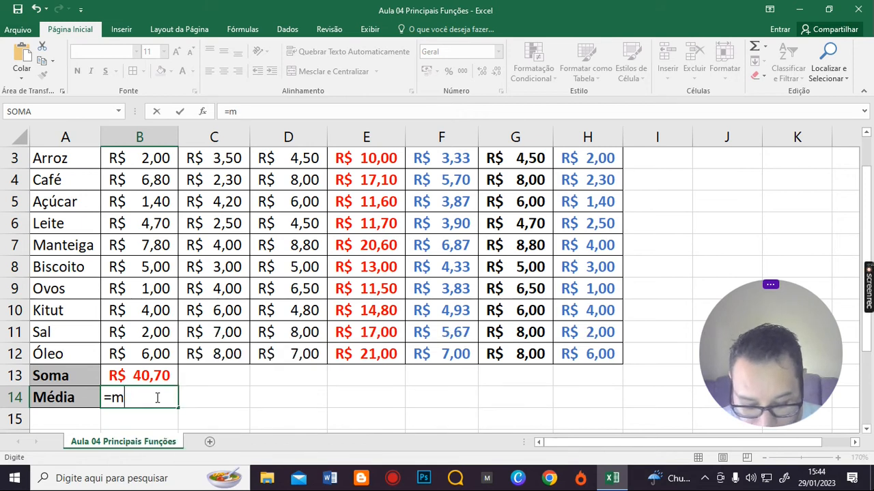
type("ia(")
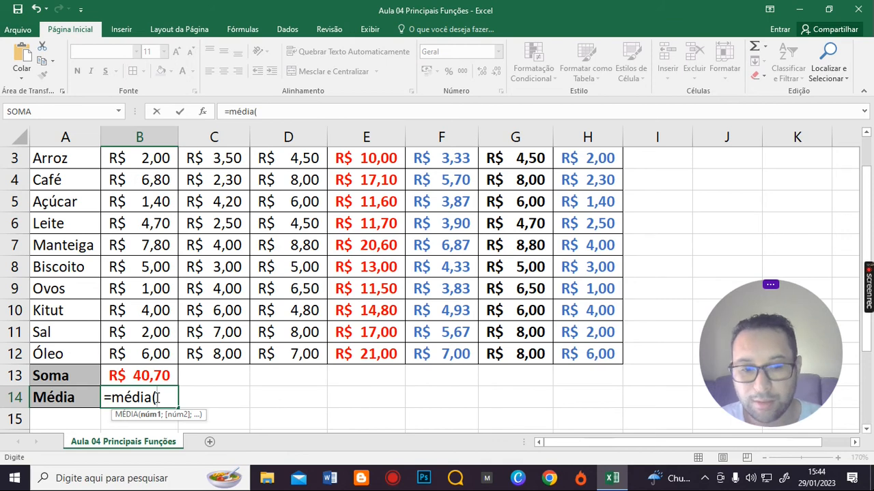
scroll(152, 295, "up", 1)
left_click(150, 224)
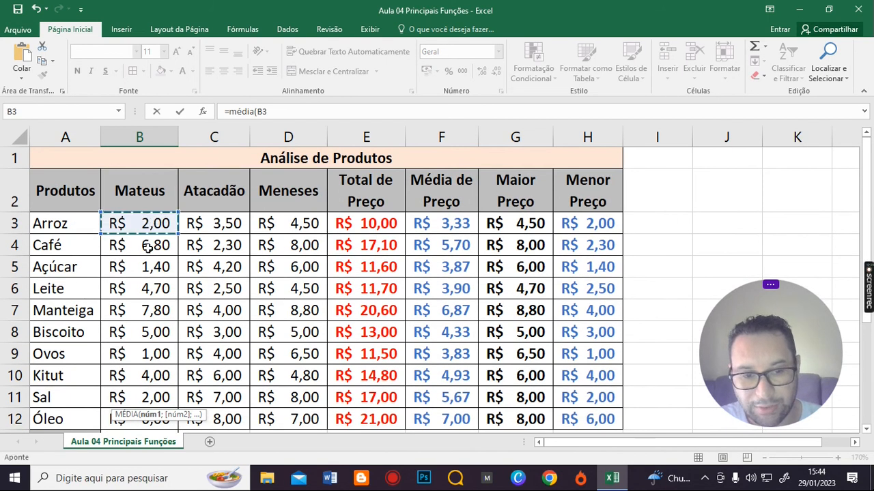
left_click_drag(147, 249, 147, 418)
scroll(147, 417, "down", 1)
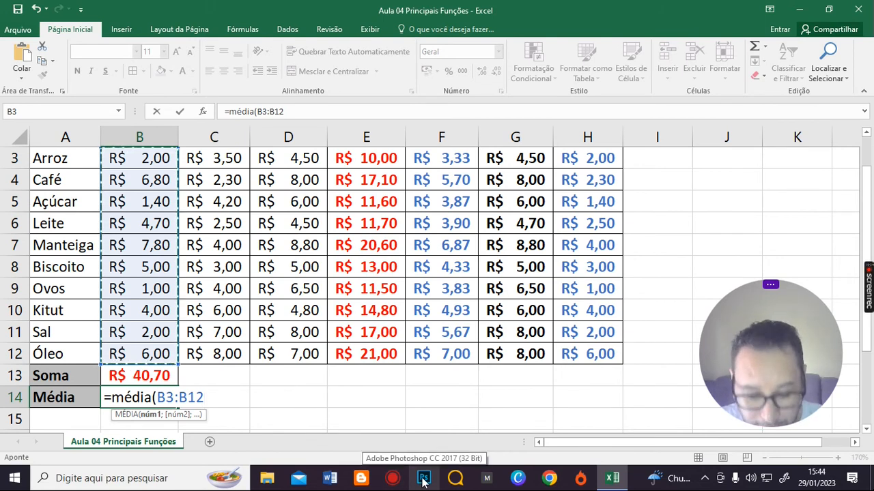
type(")")
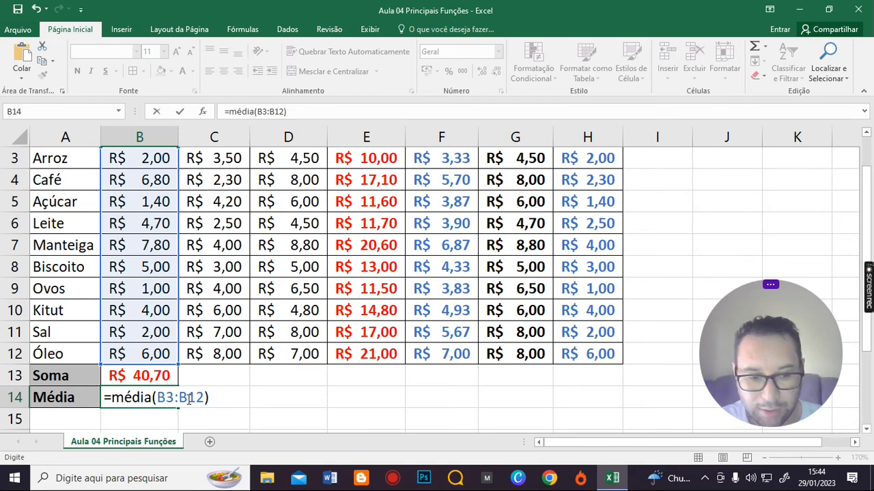
scroll(189, 400, "up", 1)
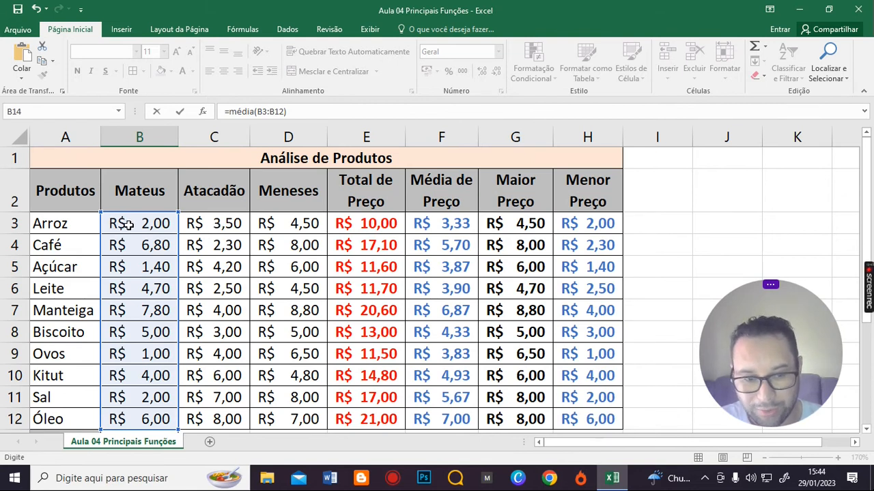
scroll(181, 403, "down", 1)
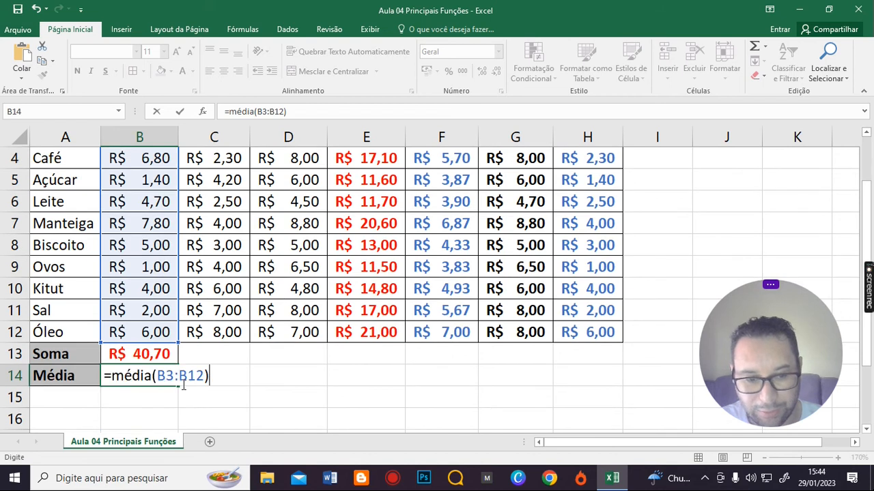
scroll(183, 386, "up", 1)
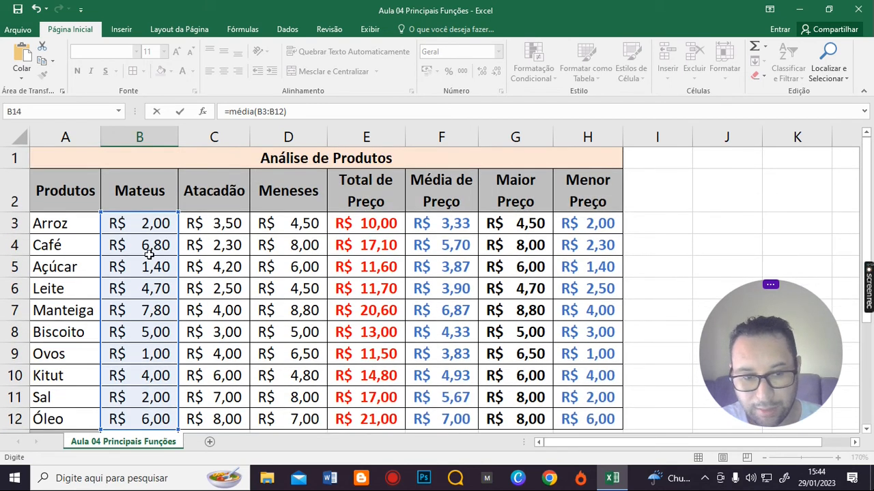
scroll(253, 392, "down", 1)
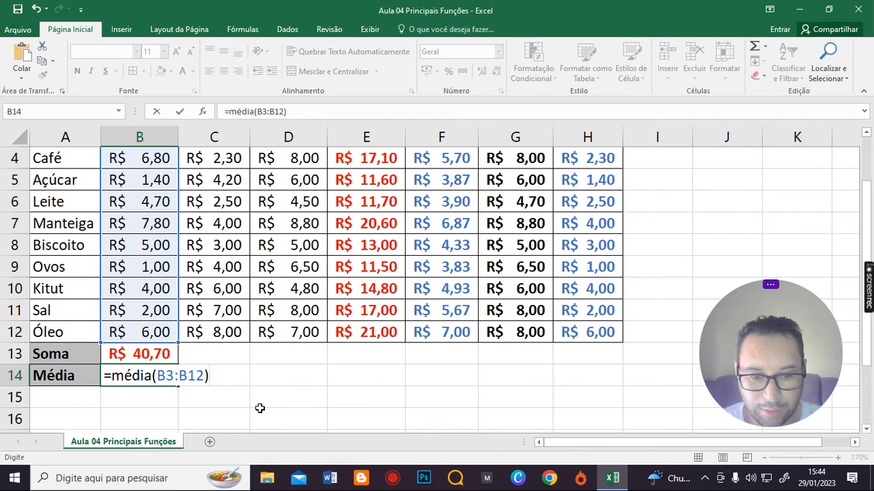
key("Return")
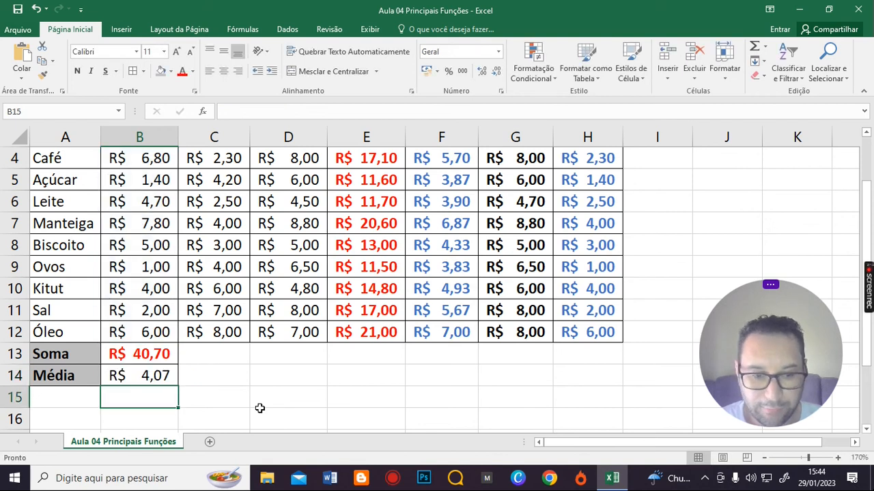
Step: Make the Média value in B14 bold
left_click(155, 376)
right_click(154, 375)
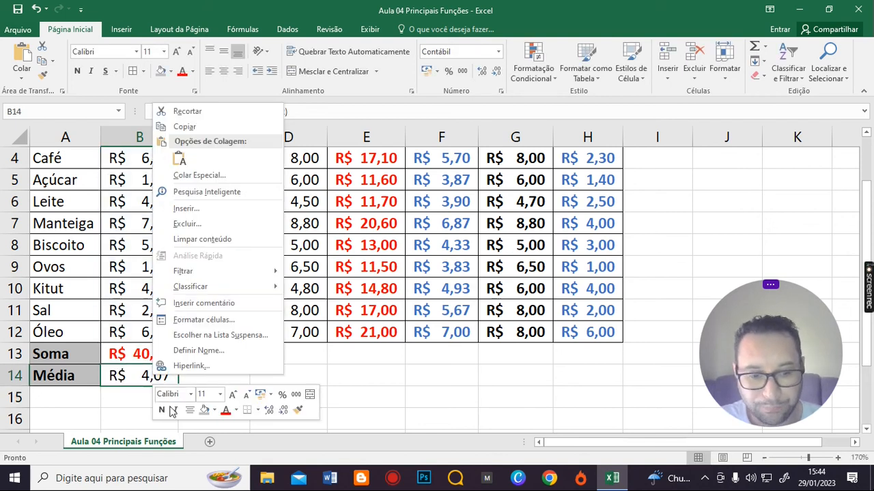
left_click(161, 411)
left_click(365, 359)
Step: Examine the MÉDIA formula in B14 and its referenced range against the Mateus prices in the table
scroll(367, 374, "up", 1)
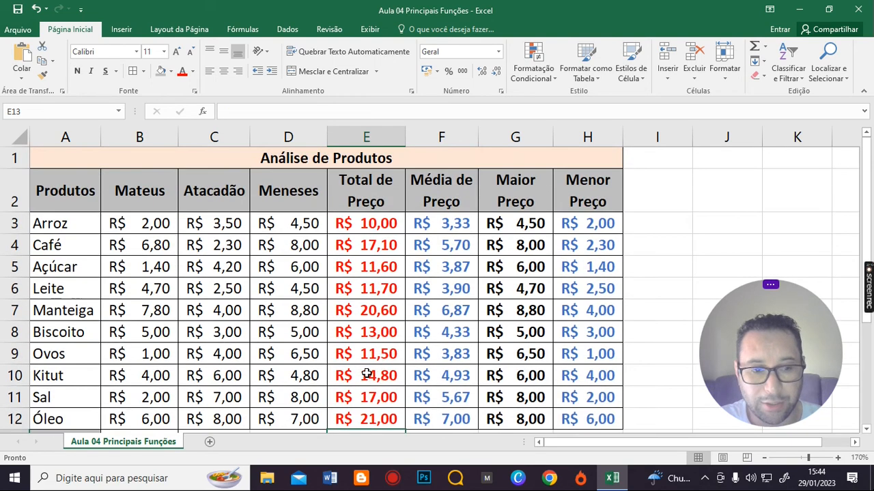
scroll(367, 374, "down", 1)
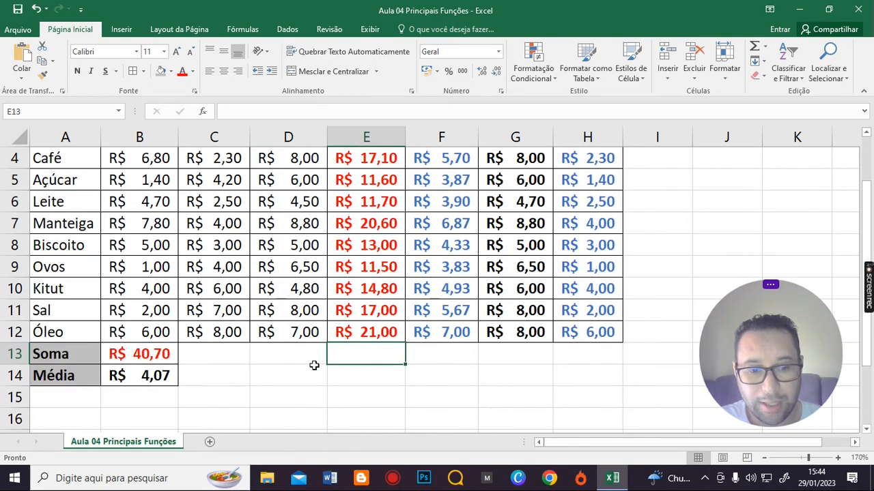
double_click(159, 379)
scroll(341, 384, "up", 1)
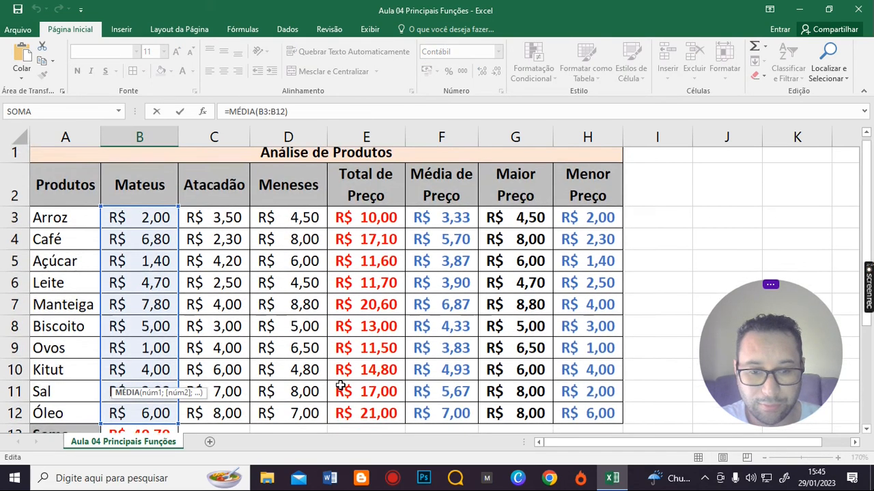
scroll(340, 386, "down", 2)
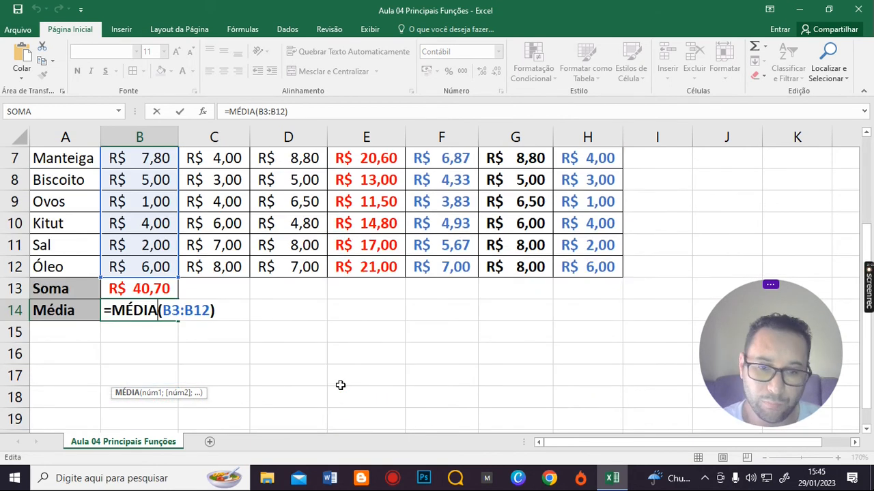
key("Return")
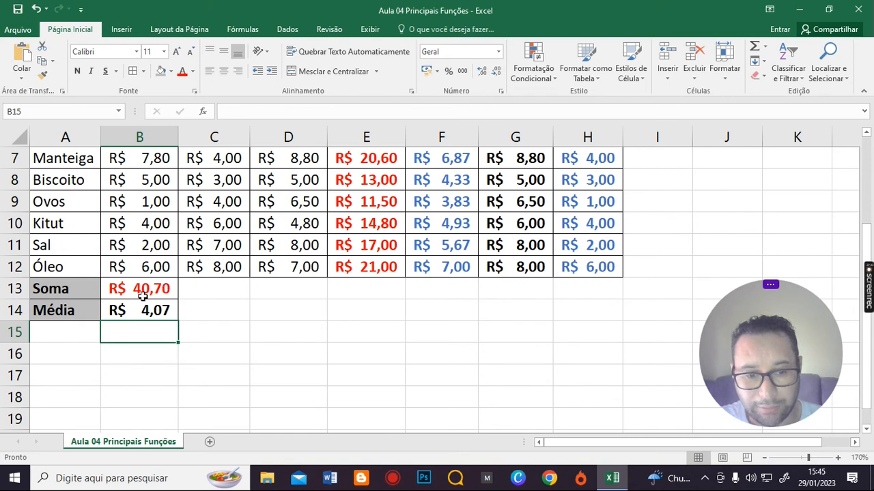
scroll(236, 338, "up", 2)
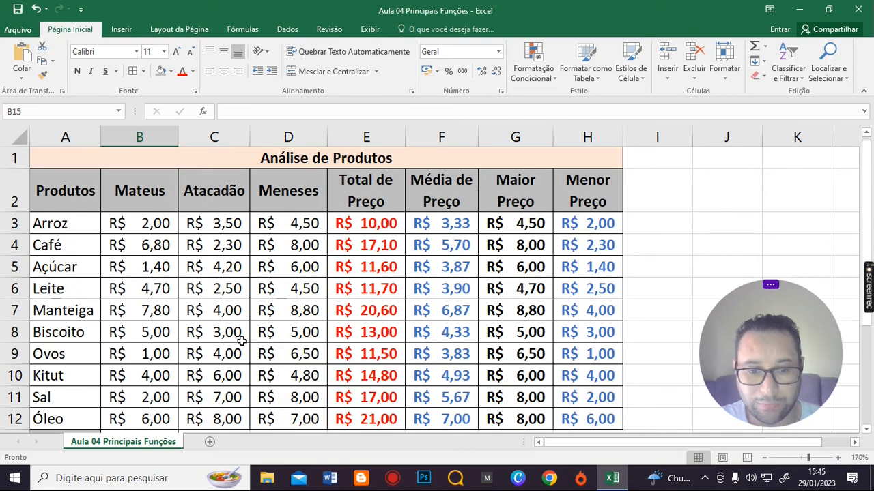
scroll(284, 369, "down", 1)
scroll(283, 369, "down", 1)
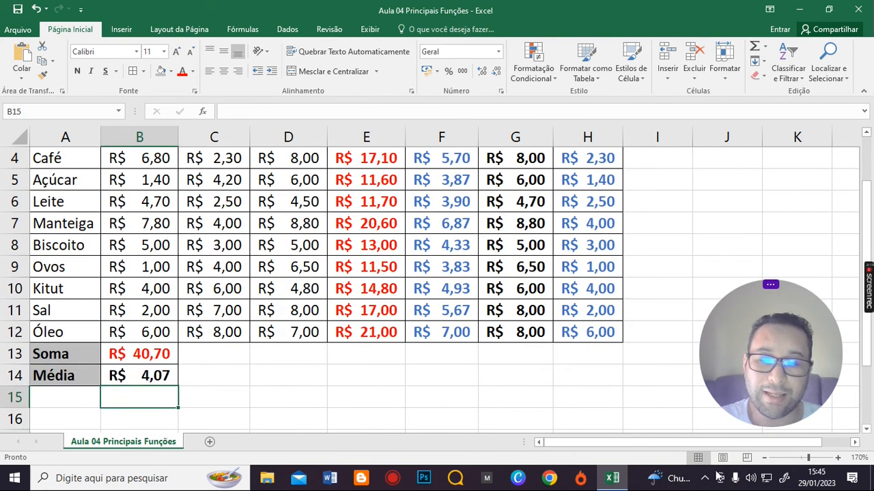
Step: Copy the SOMA formula from B13 across through H13 and fit columns D and E to their contents
left_click(764, 458)
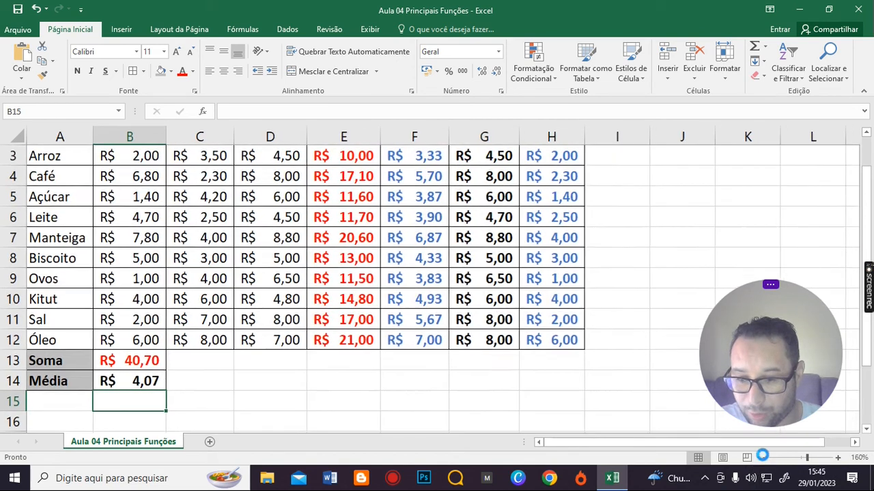
left_click(764, 458)
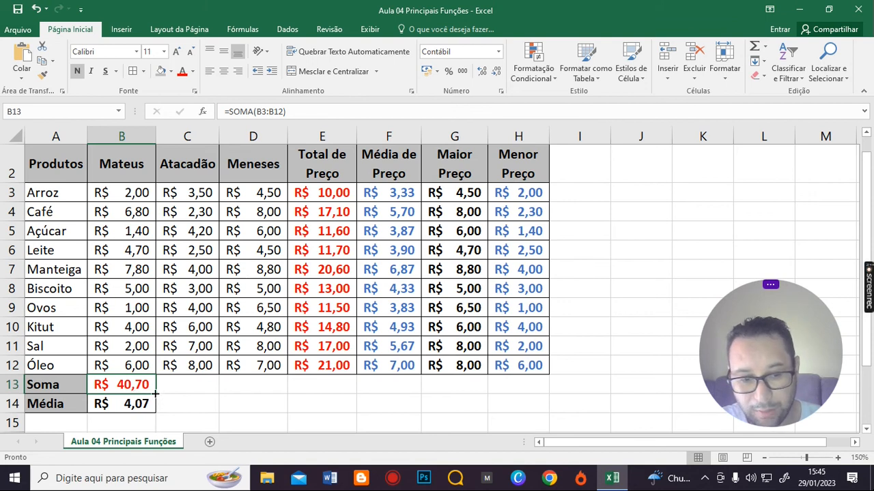
left_click_drag(155, 393, 539, 391)
left_click(580, 404)
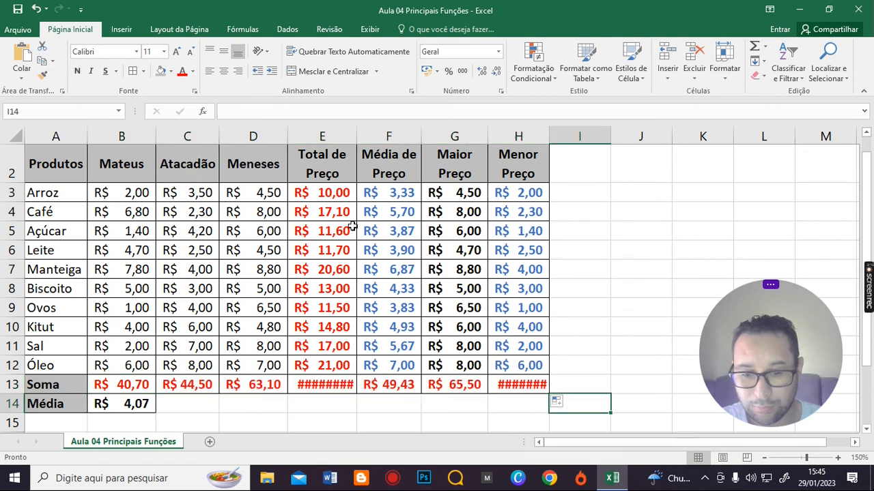
double_click(287, 136)
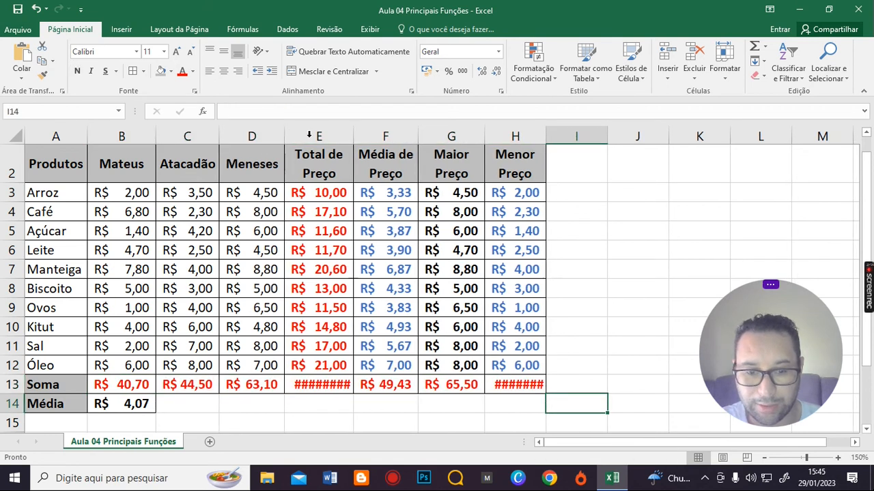
double_click(357, 133)
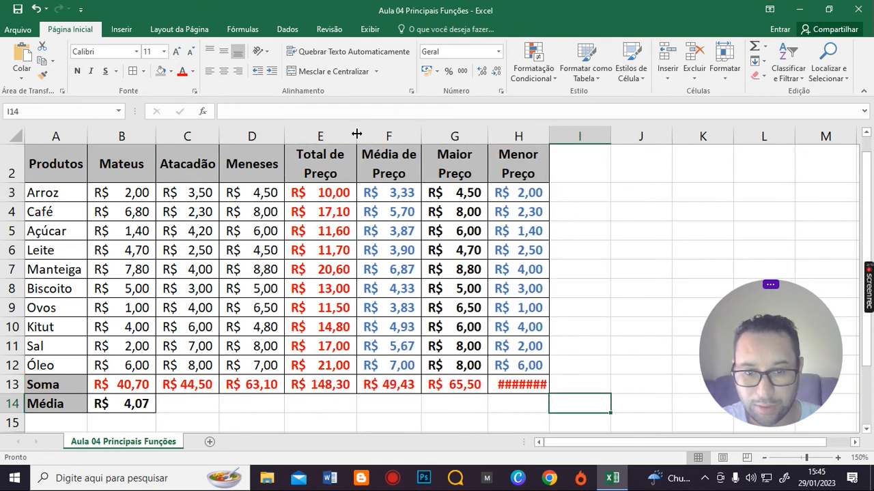
Step: Check which ranges the copied SOMA formulas in C13, D13 and F13 refer to
double_click(189, 388)
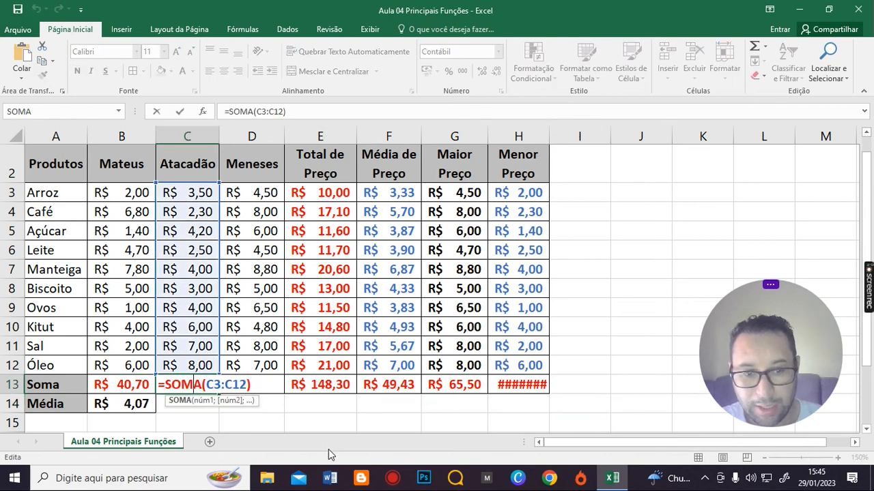
key("Return")
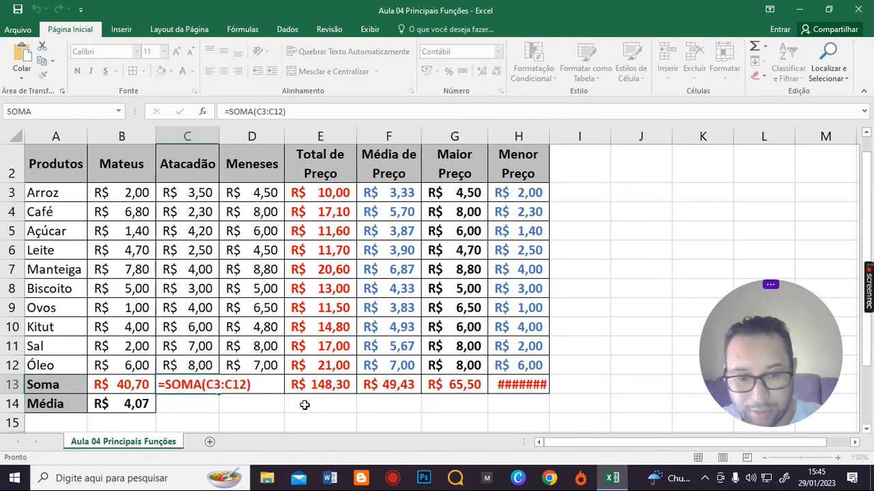
double_click(271, 386)
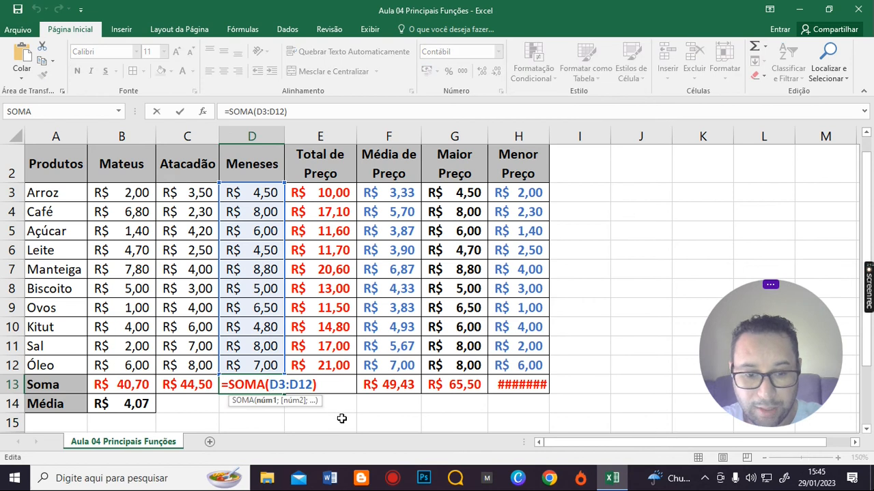
key("Return")
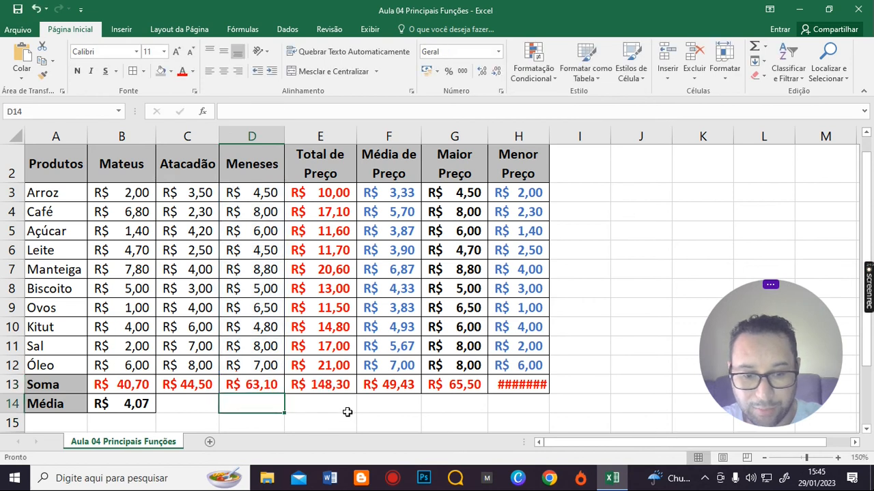
double_click(396, 386)
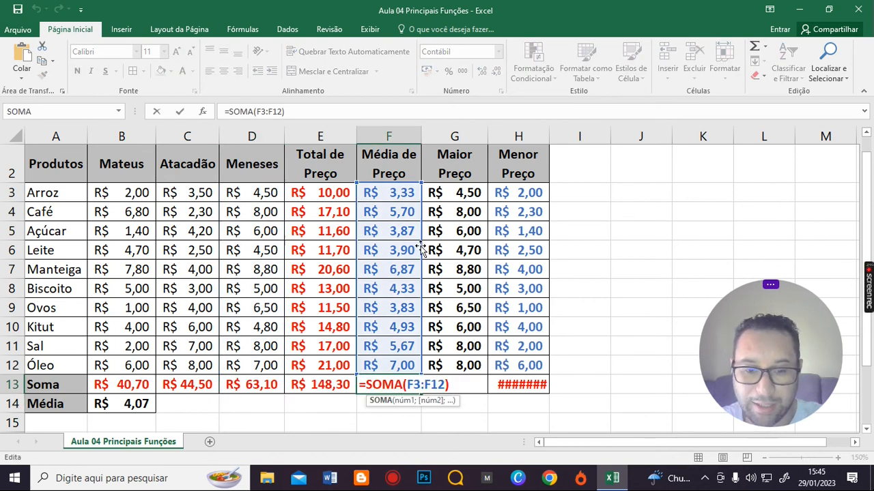
key("Return")
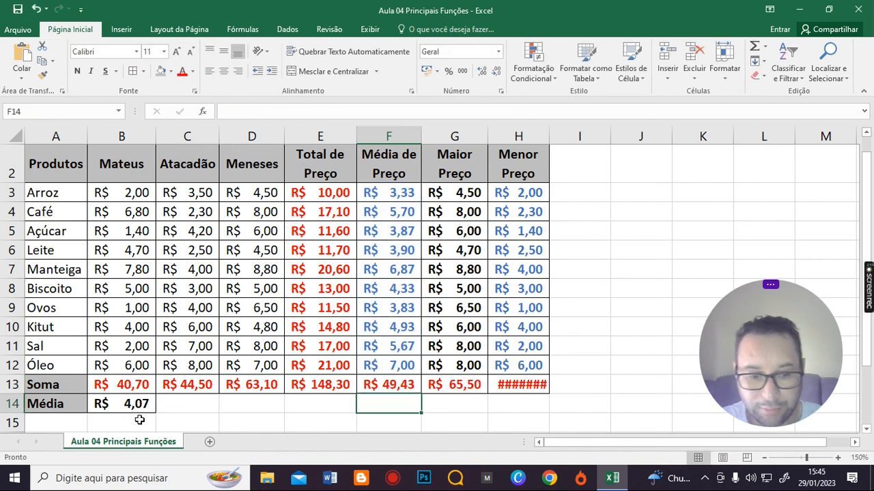
Step: Copy the MÉDIA formula from B14 across through H14 and widen column H to fit its sum
left_click(120, 403)
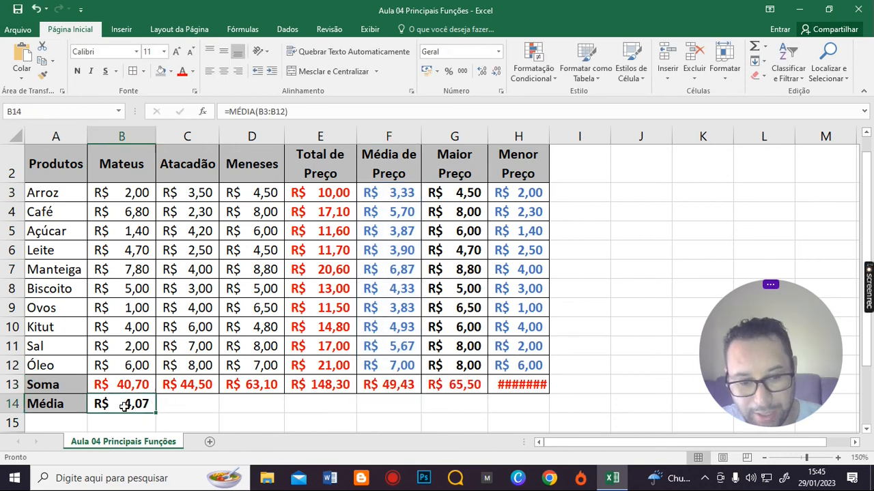
left_click_drag(156, 413, 542, 406)
left_click(583, 382)
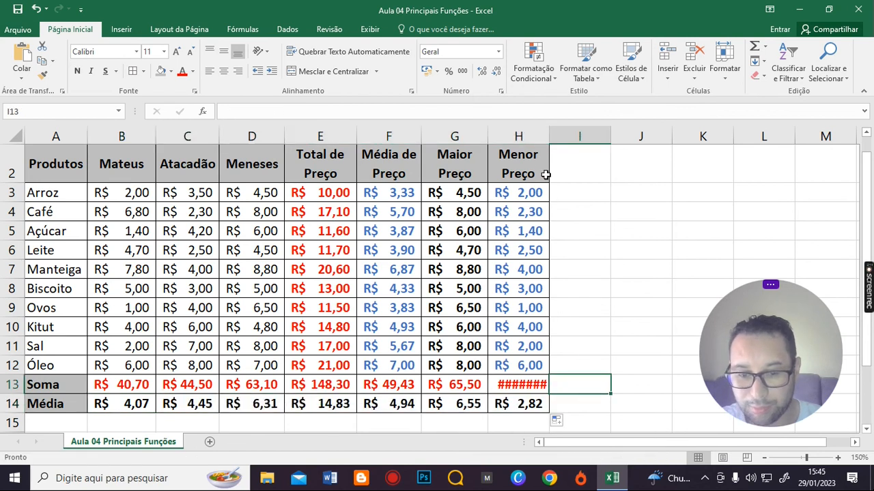
left_click_drag(548, 136, 553, 136)
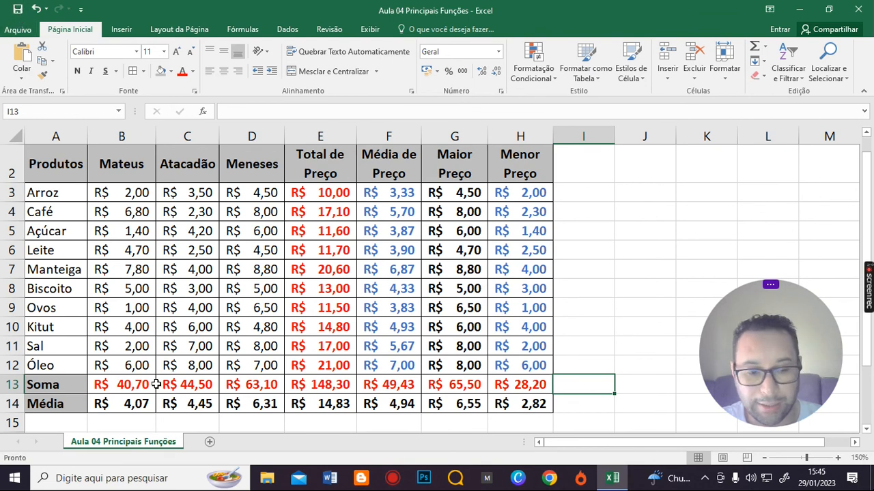
left_click_drag(146, 384, 546, 408)
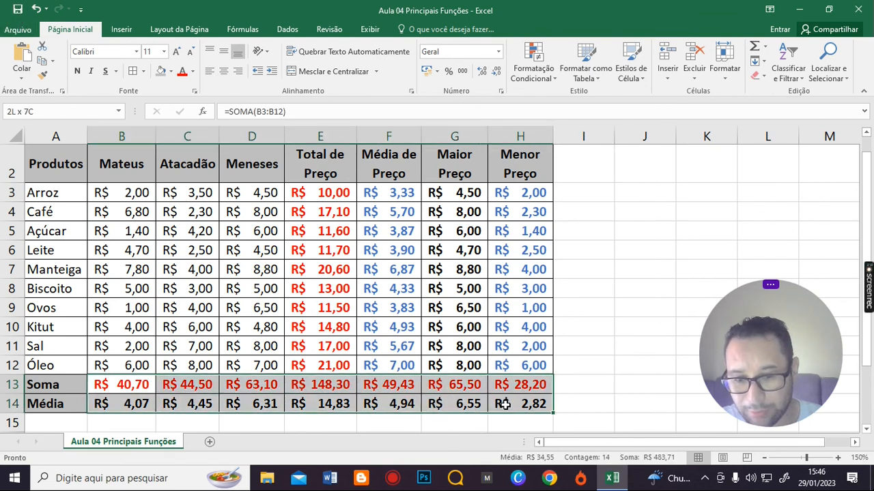
left_click(171, 71)
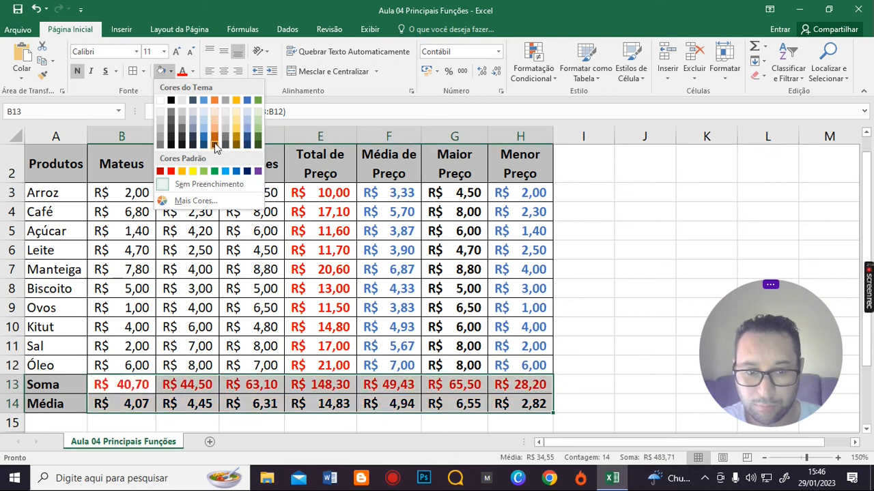
left_click(605, 347)
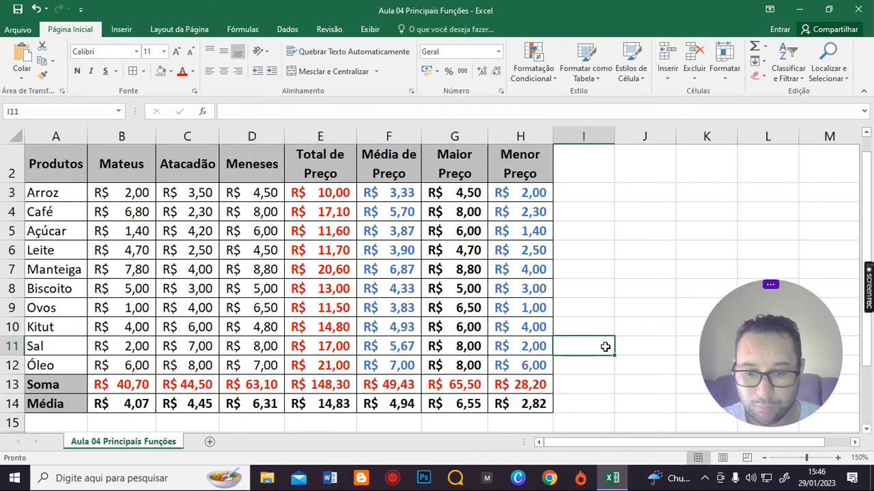
Step: Check which ranges the SOMA formula in C13 and the MÉDIA formula in C14 refer to
left_click(200, 384)
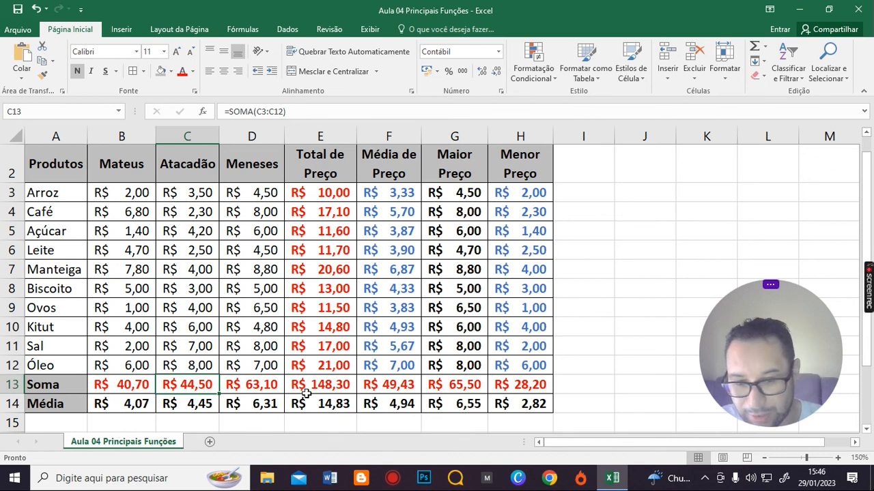
double_click(193, 403)
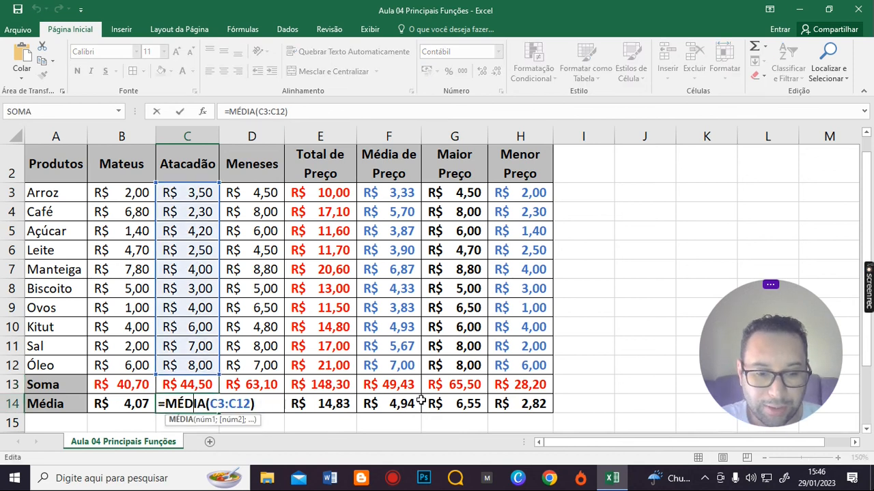
key("Escape")
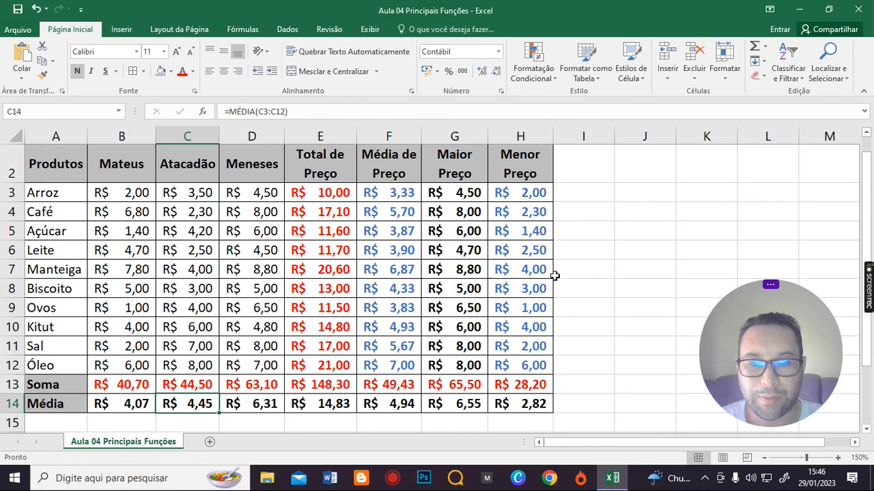
Step: Widen columns H, F, E, D and C slightly, just enough to fit their sums in the Soma row
left_click(764, 459)
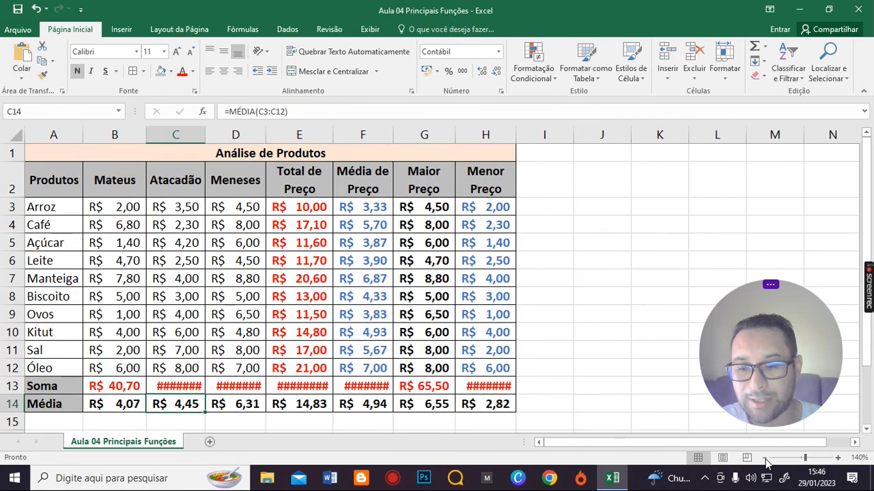
left_click(764, 460)
left_click(552, 335)
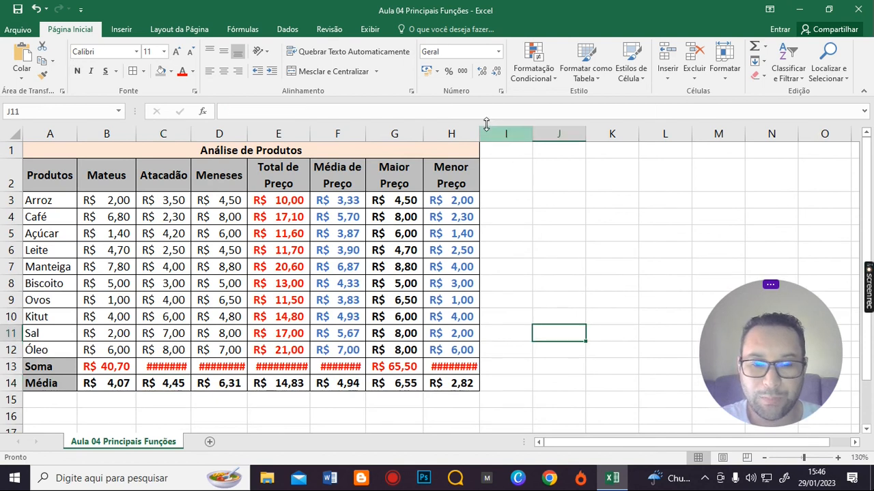
left_click_drag(479, 130, 481, 130)
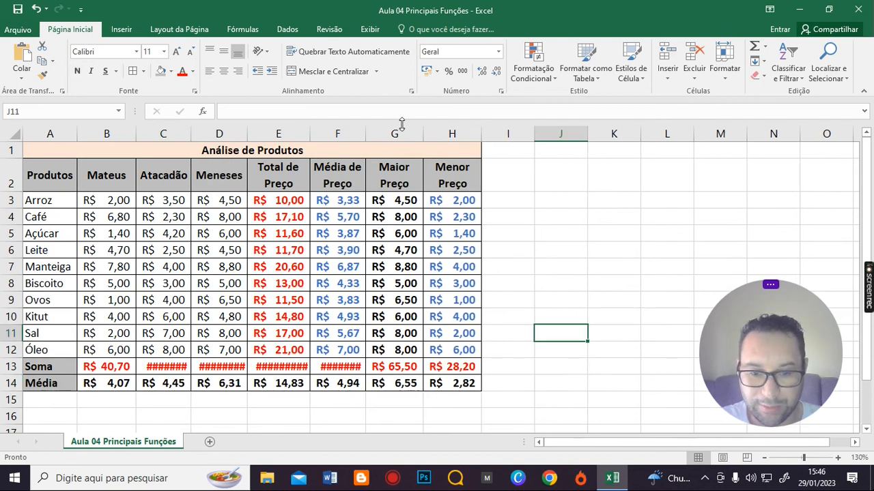
left_click_drag(366, 129, 369, 130)
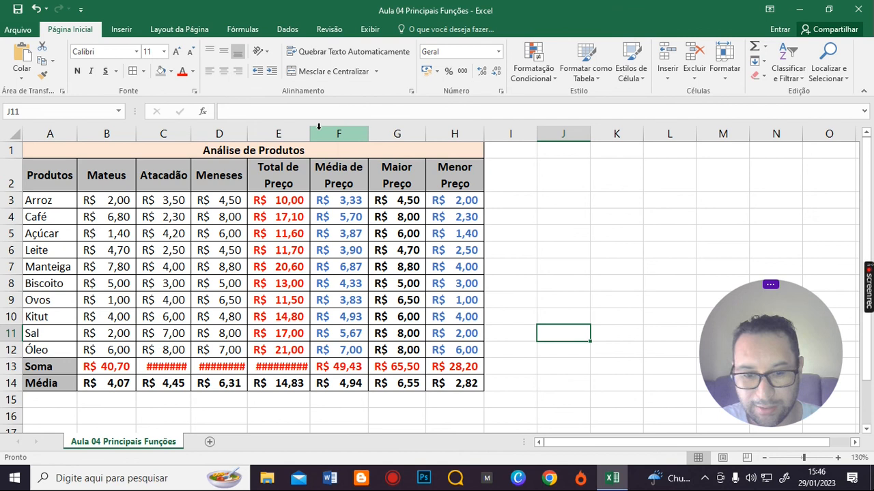
left_click_drag(306, 131, 307, 131)
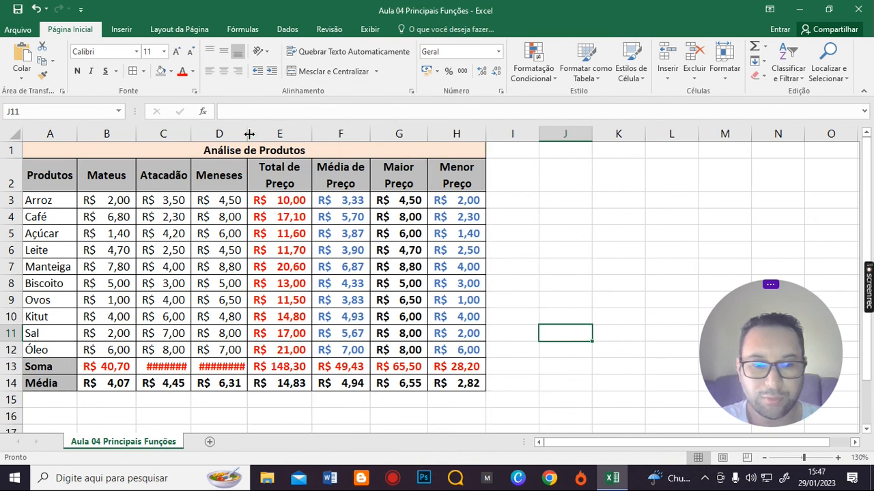
left_click_drag(248, 133, 250, 133)
left_click_drag(191, 133, 194, 132)
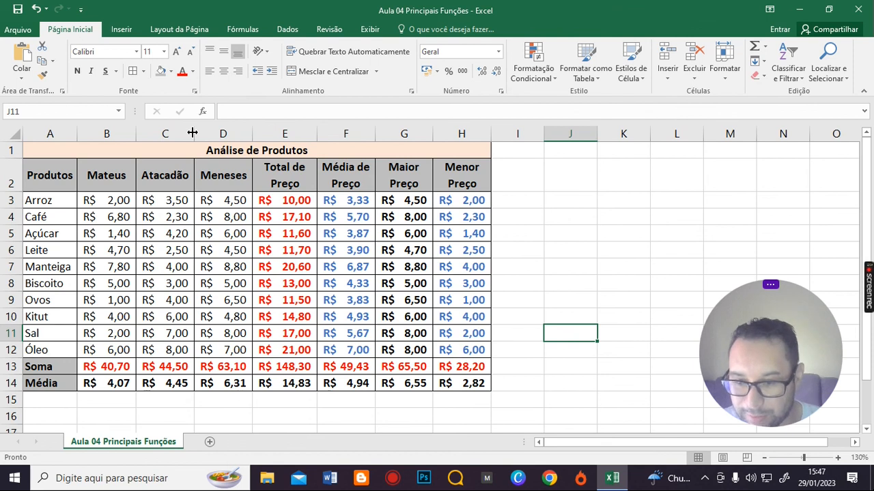